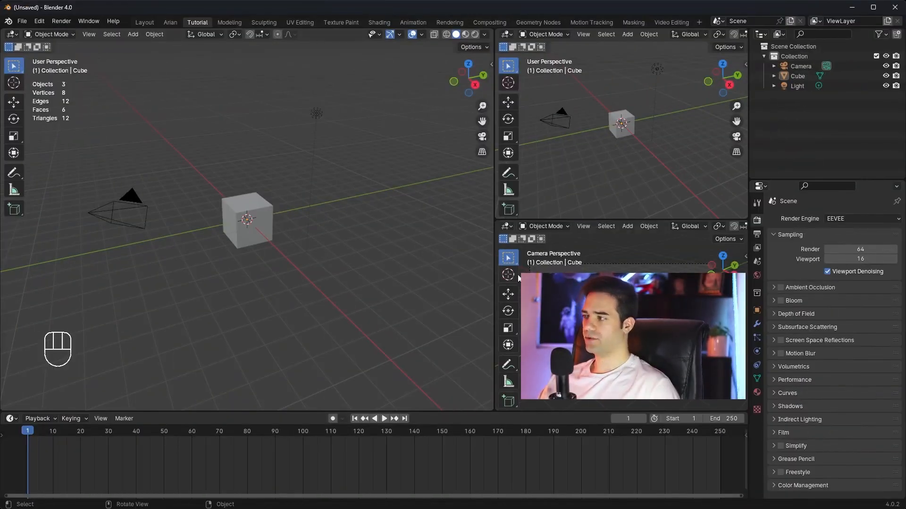
Set the scene's output frame rate to 30 fps
left_click(757, 235)
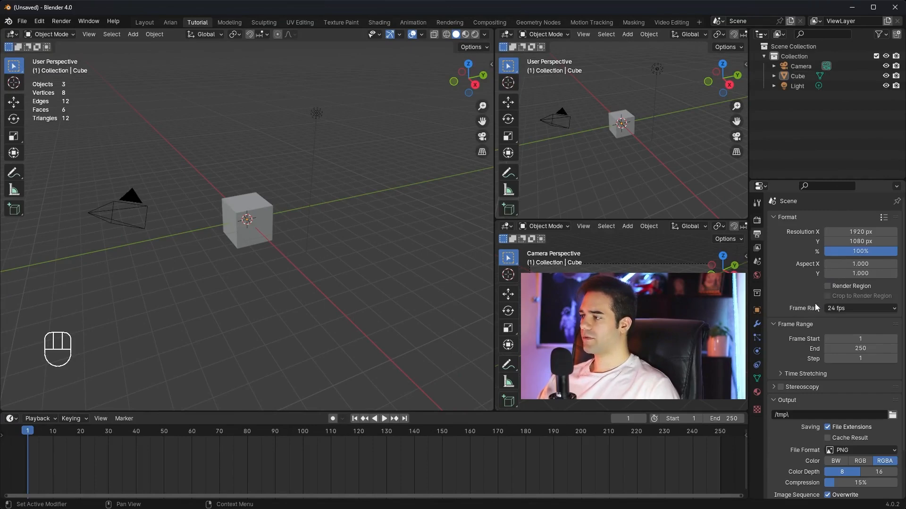
left_click(843, 309)
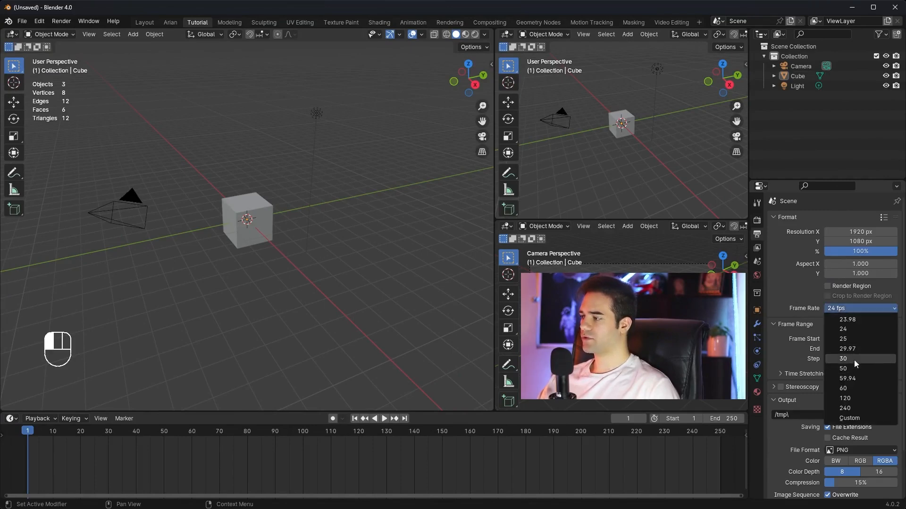
left_click(849, 359)
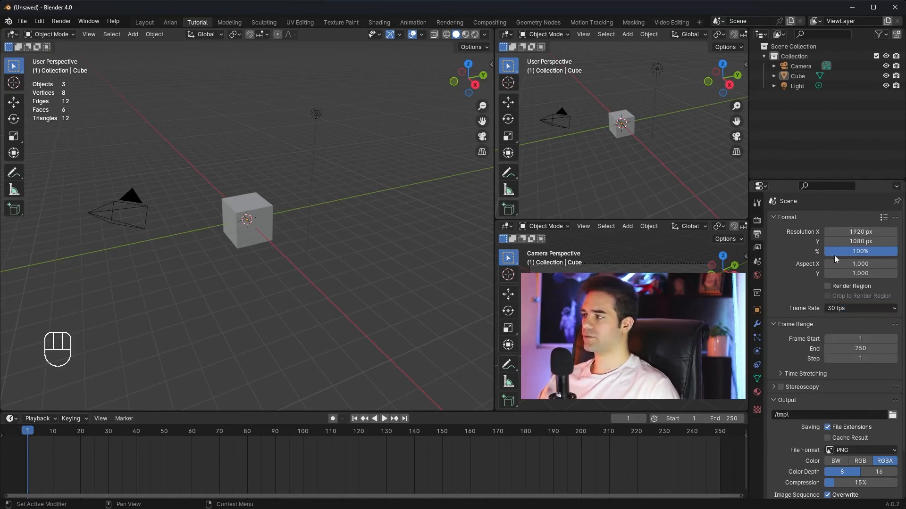
Switch to the Motion Tracking workspace and load the footage clip IMG_0690.MOV
left_click(596, 22)
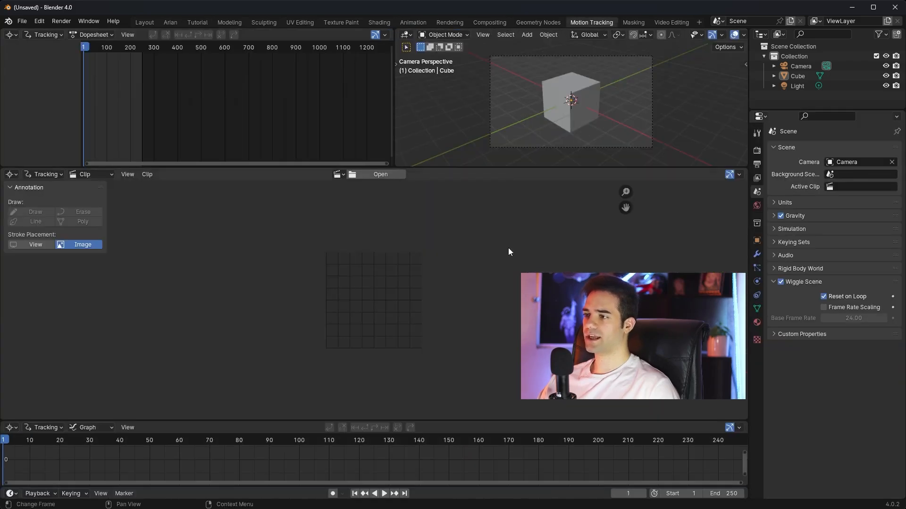
left_click(397, 176)
double_click(467, 260)
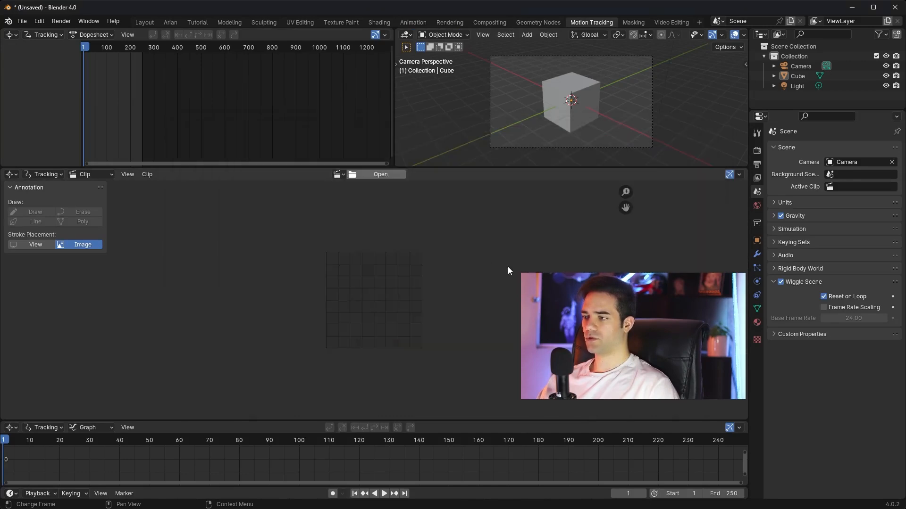
scroll(443, 465, "down", 1)
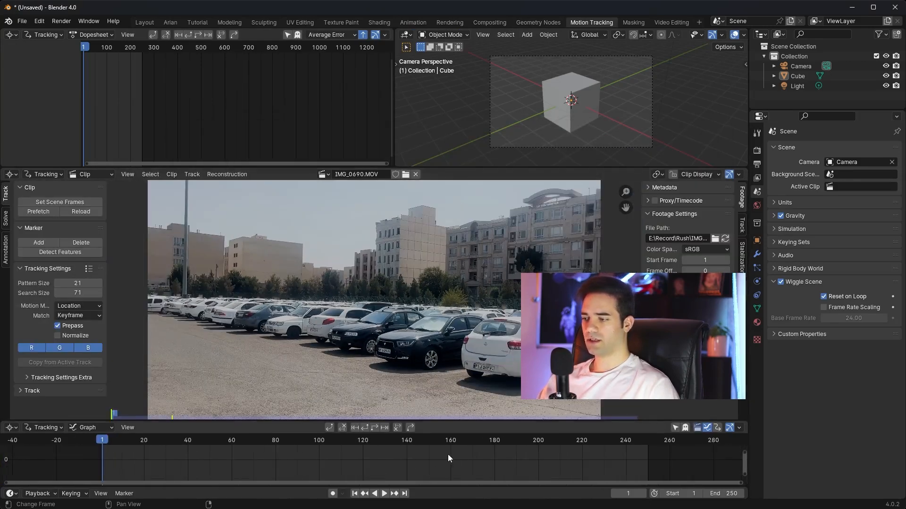
Choose Location as the motion model in the tracking settings
left_click_drag(198, 422, 106, 405)
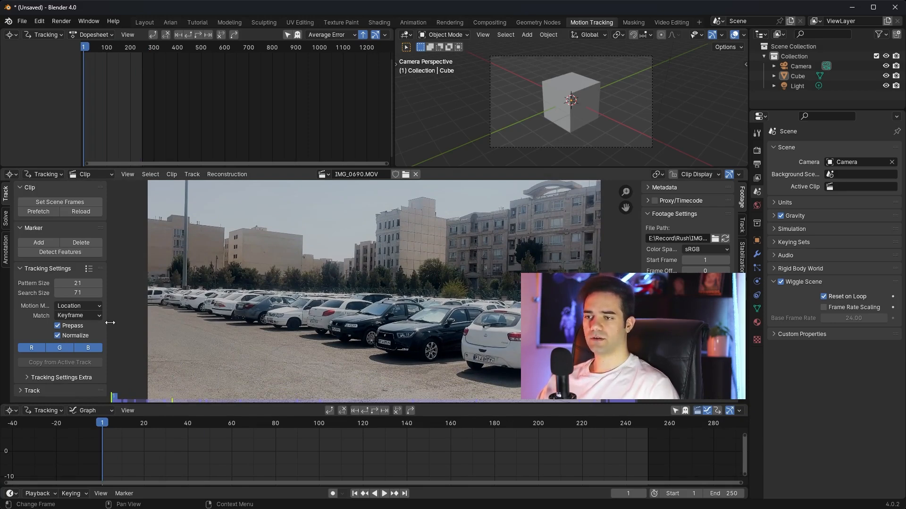
left_click_drag(110, 323, 129, 322)
left_click(90, 307)
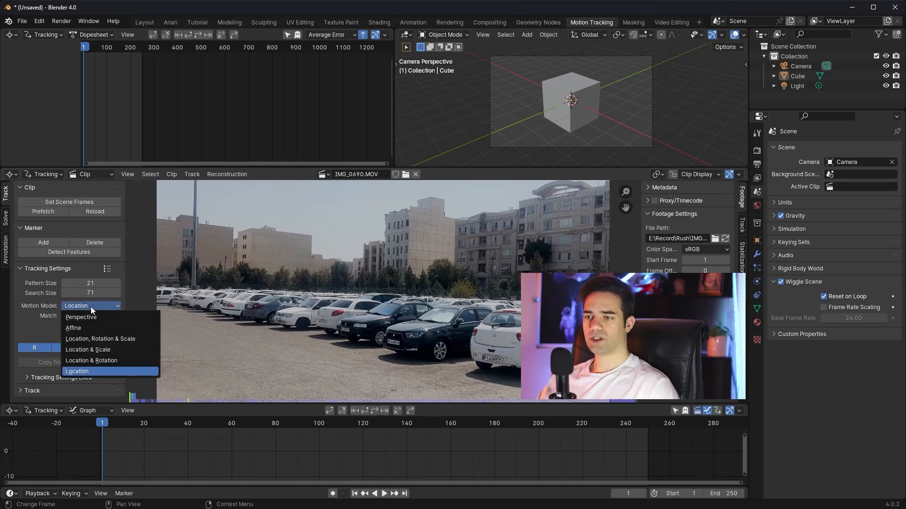
left_click(87, 371)
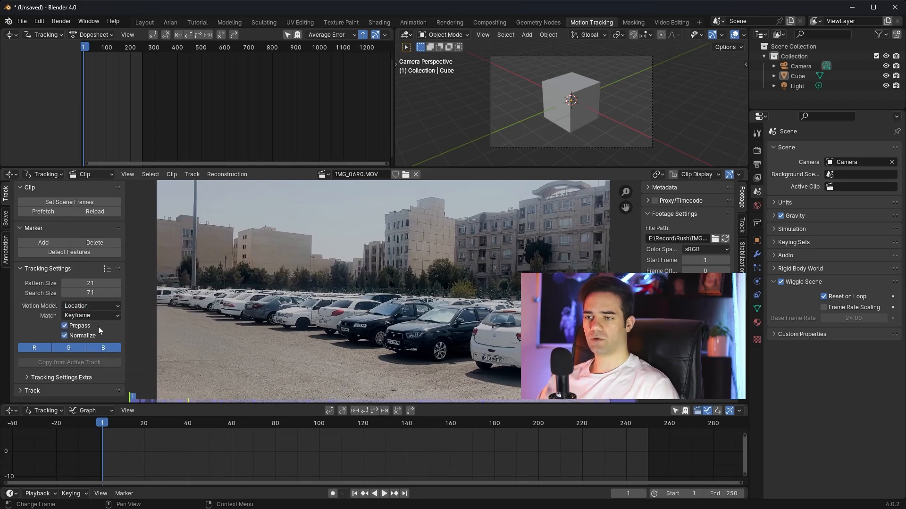
Detect features on the clip's first frame and track the markers forward to frame 250
left_click(79, 252)
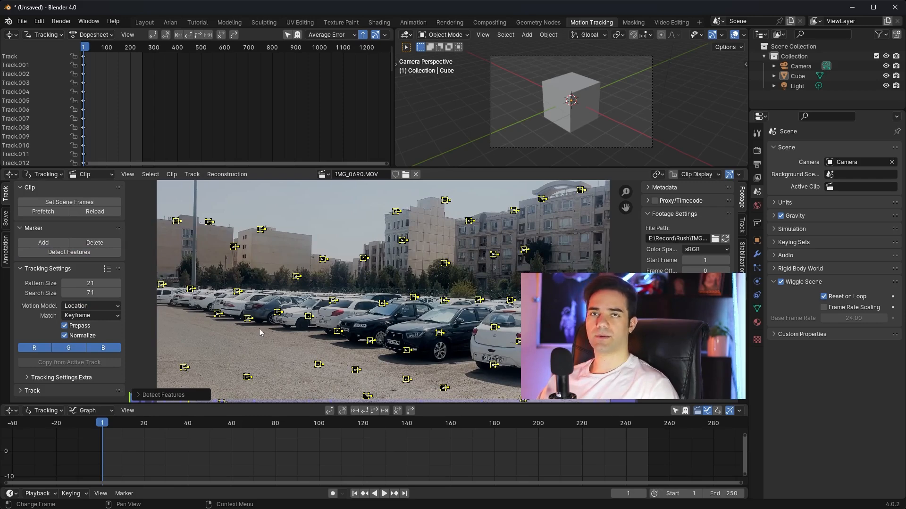
left_click(158, 396)
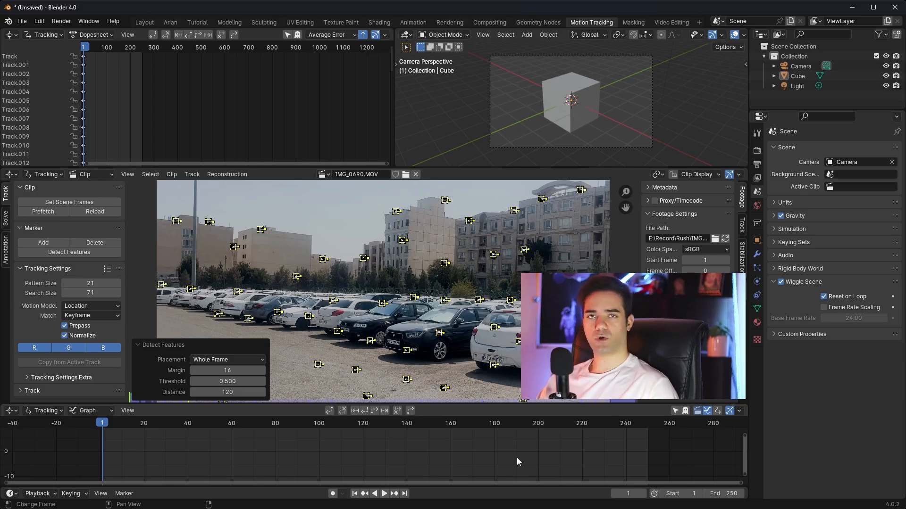
left_click(374, 410)
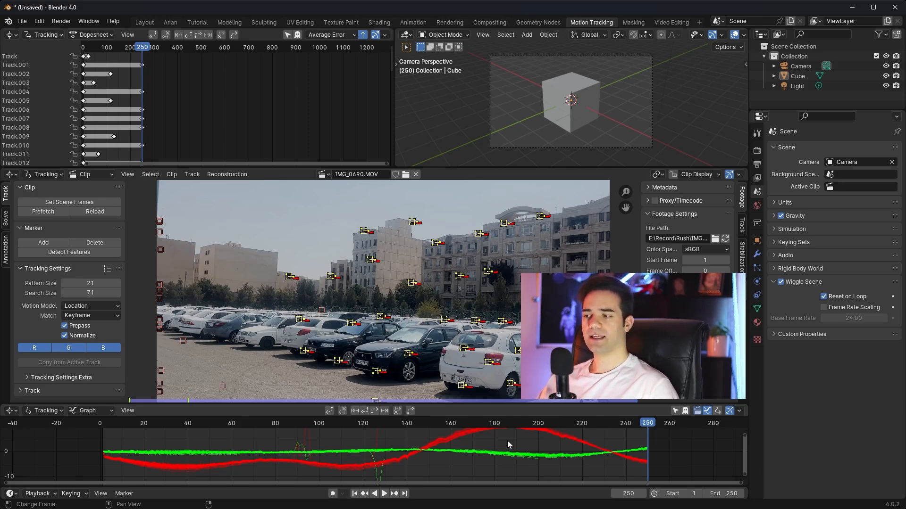
Detect additional features on frame 250 and track all markers backward to frame 1
left_click(78, 252)
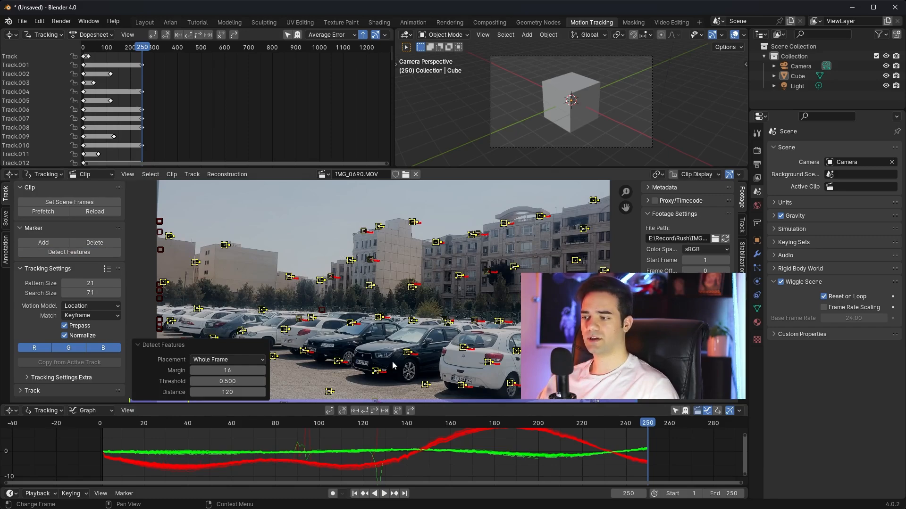
left_click(368, 411)
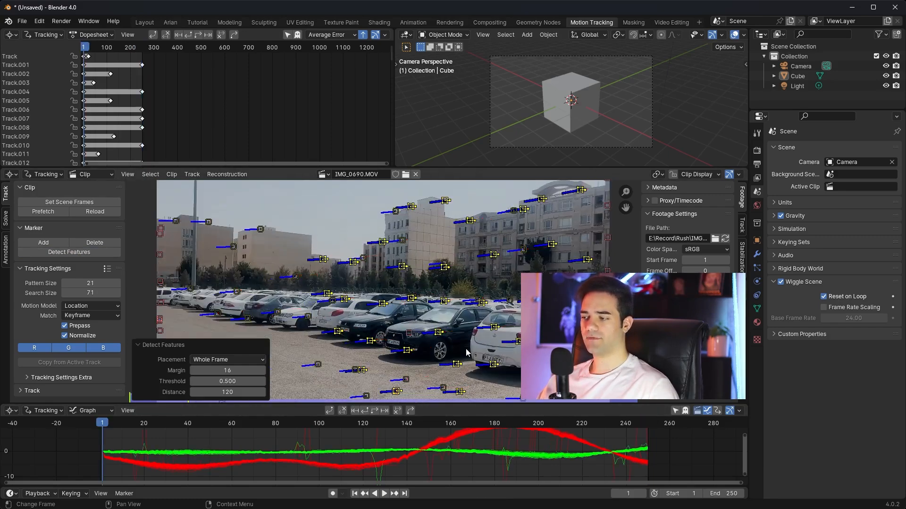
left_click_drag(489, 401, 489, 388)
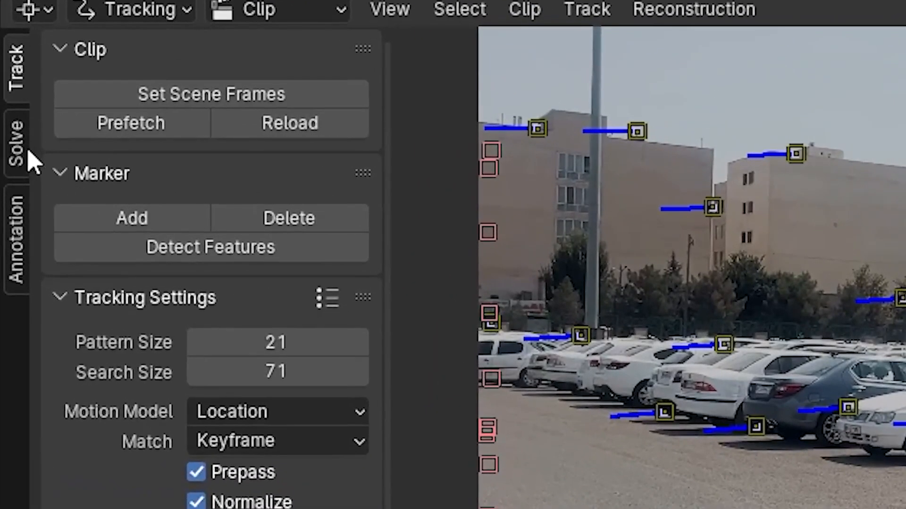
Set the tracking camera's focal length to 26 mm and enable Optical Center and Radial Distortion refinement for the solve
left_click(17, 178)
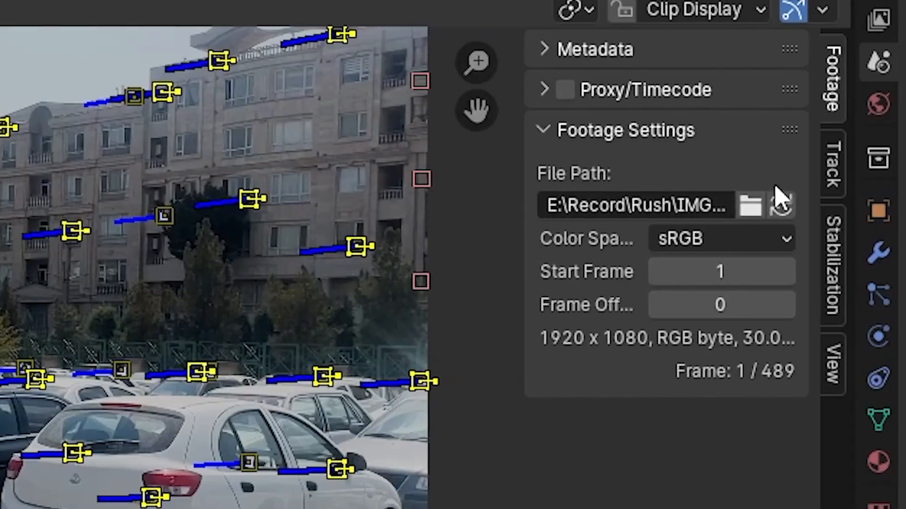
left_click(833, 165)
left_click(627, 257)
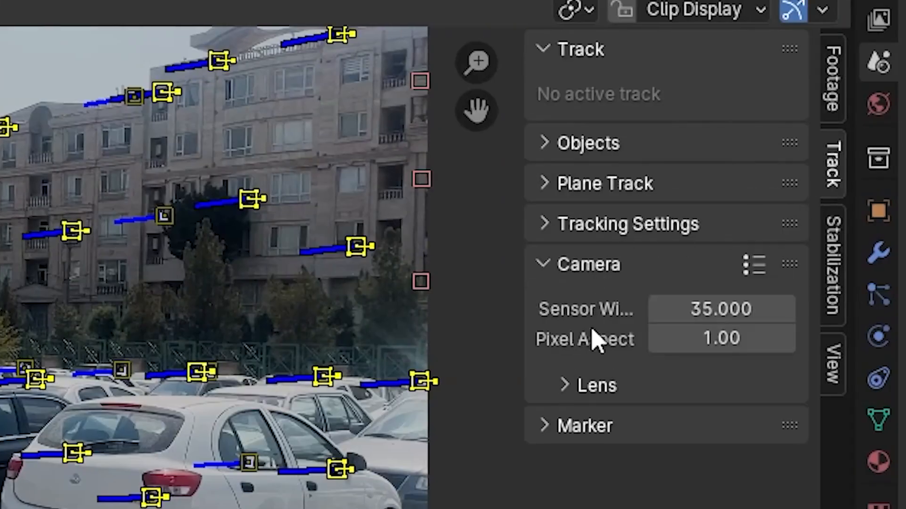
left_click(595, 384)
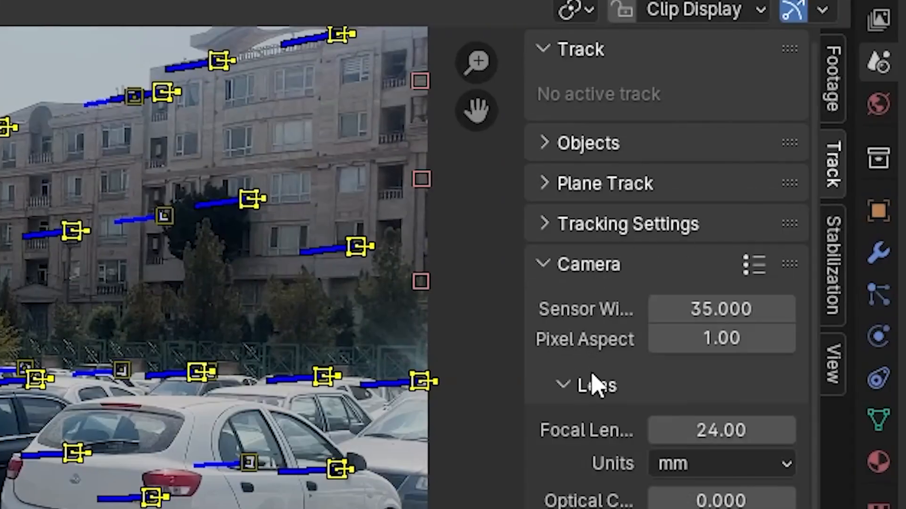
left_click(720, 431)
type("26")
key("Return")
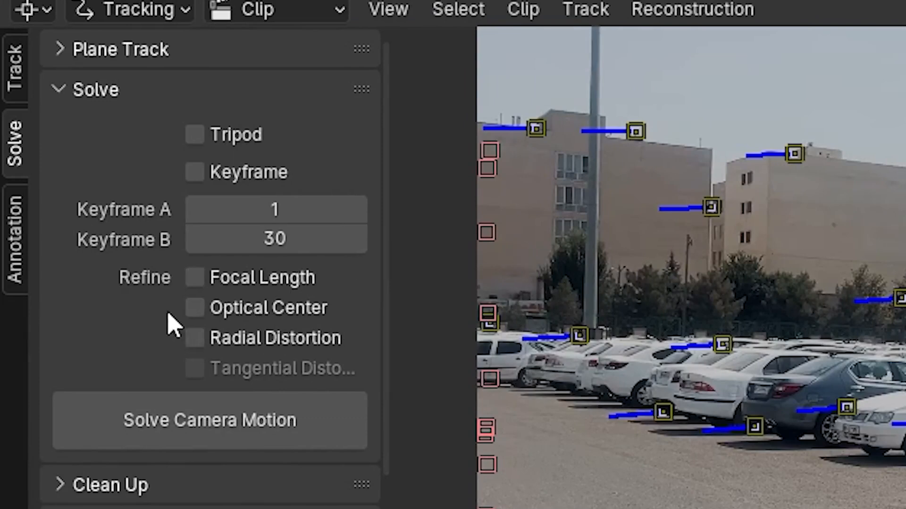
left_click(293, 313)
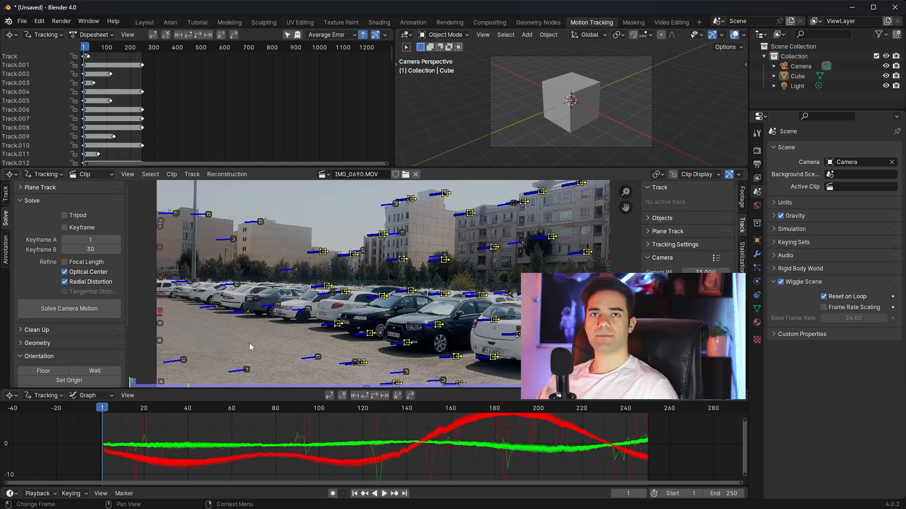
Try deleting the problematic tracks selected by Filter Tracks with a threshold of 5.00, and undo the deletion
left_click_drag(293, 391, 307, 334)
scroll(439, 439, "down", 2)
middle_click_drag(440, 439, 399, 442)
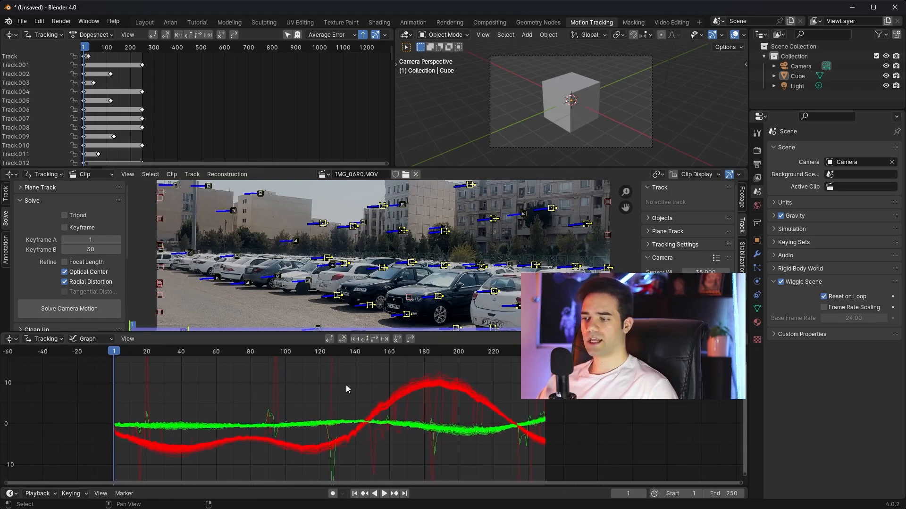
left_click_drag(164, 363, 190, 355)
scroll(114, 290, "down", 4)
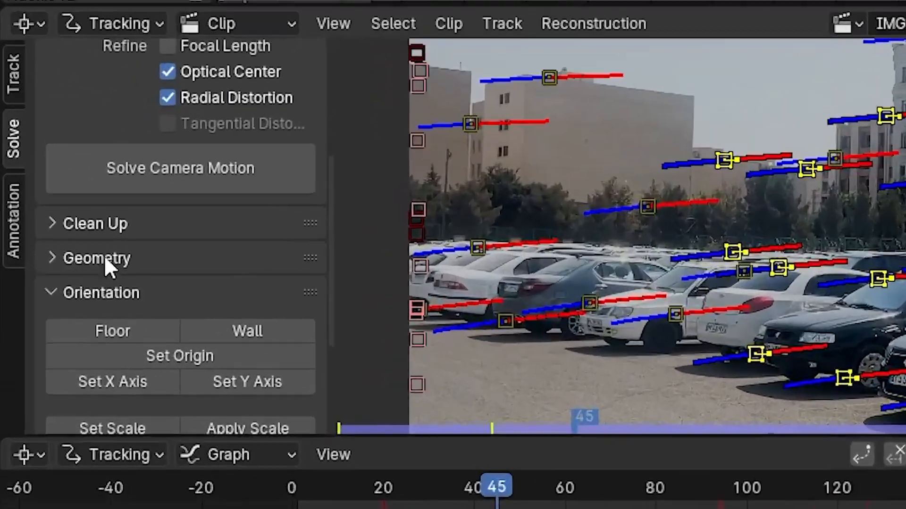
left_click(106, 227)
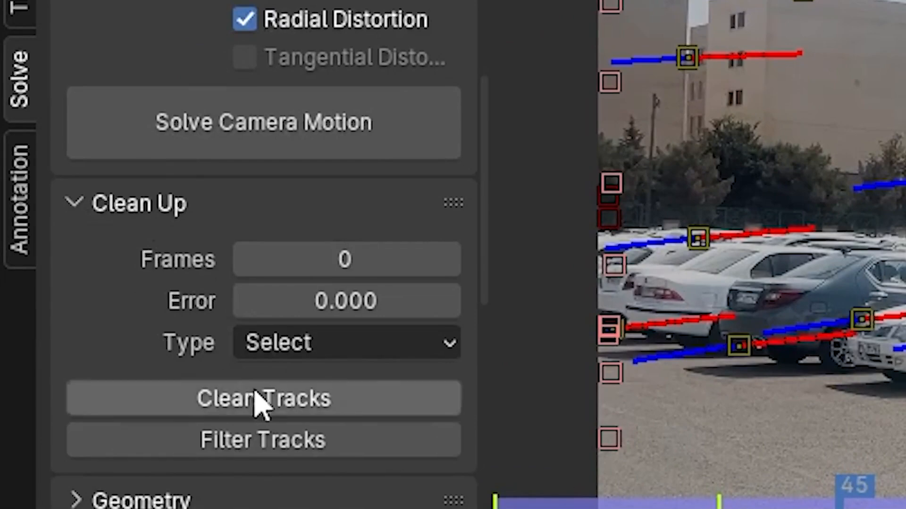
left_click(309, 446)
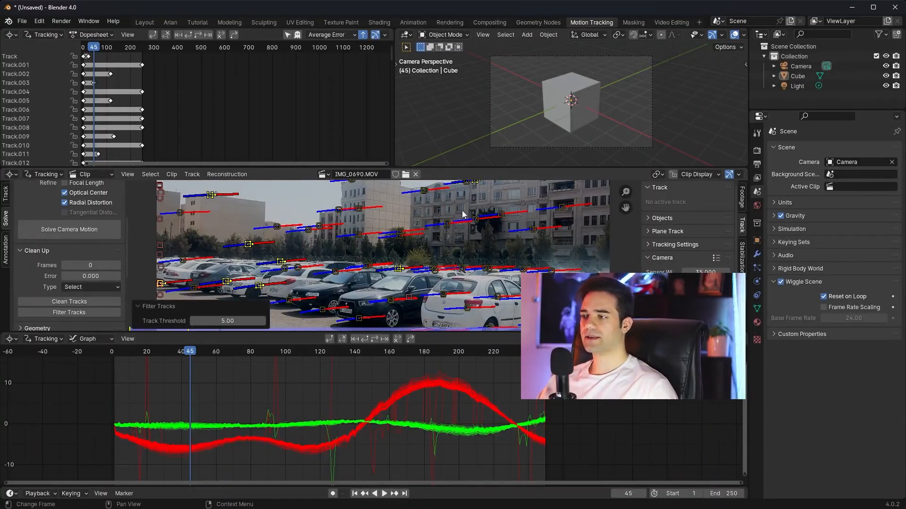
key("x")
left_click(460, 205)
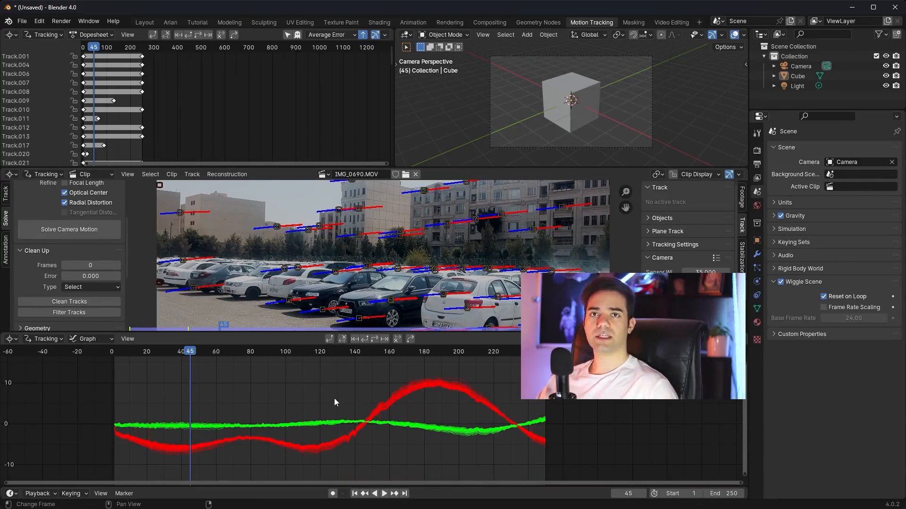
left_click_drag(457, 333, 457, 388)
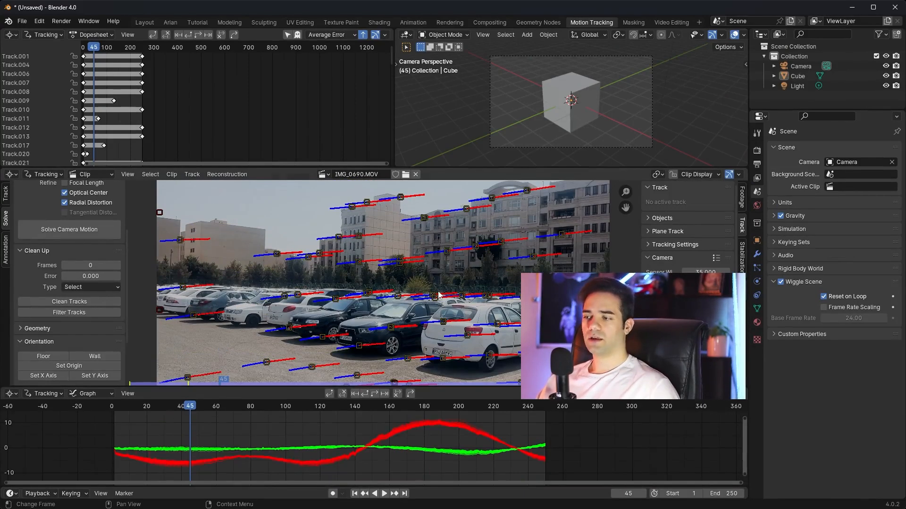
key("ctrl+z")
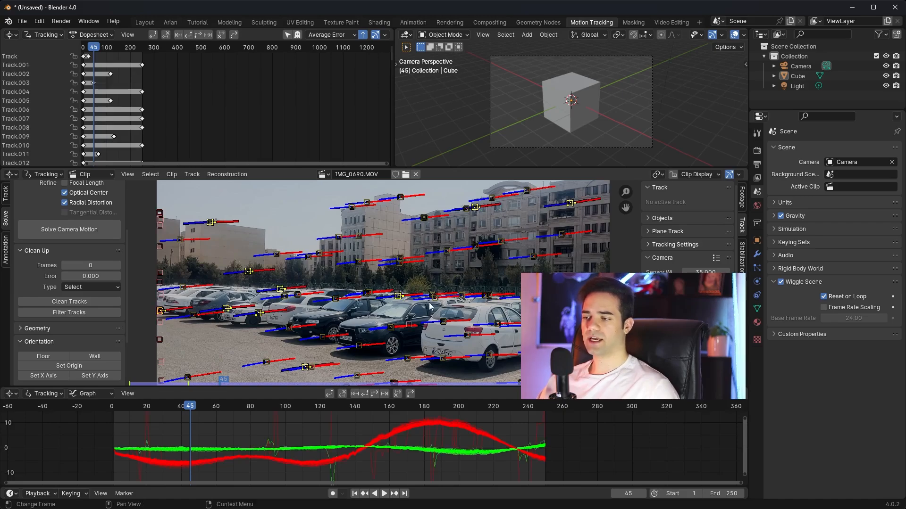
Solve the camera motion using all tracked markers
left_click(111, 236)
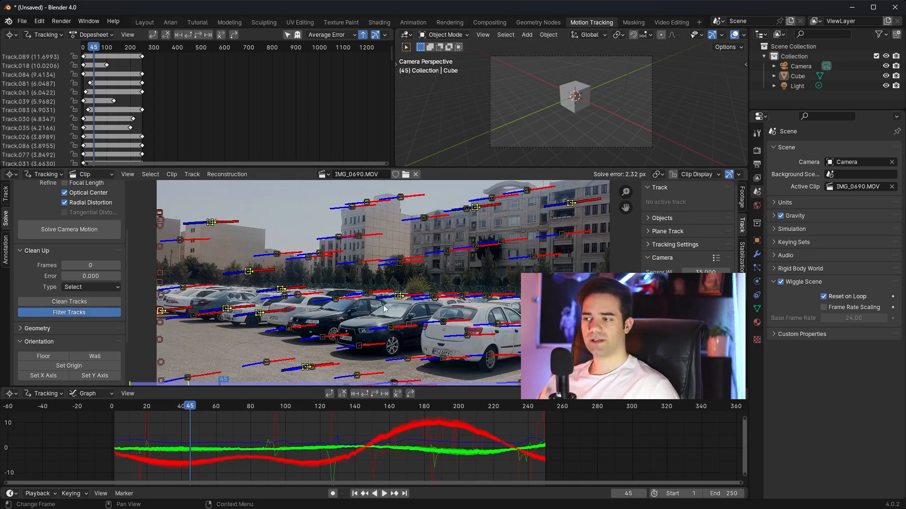
Filter the tracks, delete the problematic ones, and re-solve the camera motion with the remaining markers
left_click(395, 280)
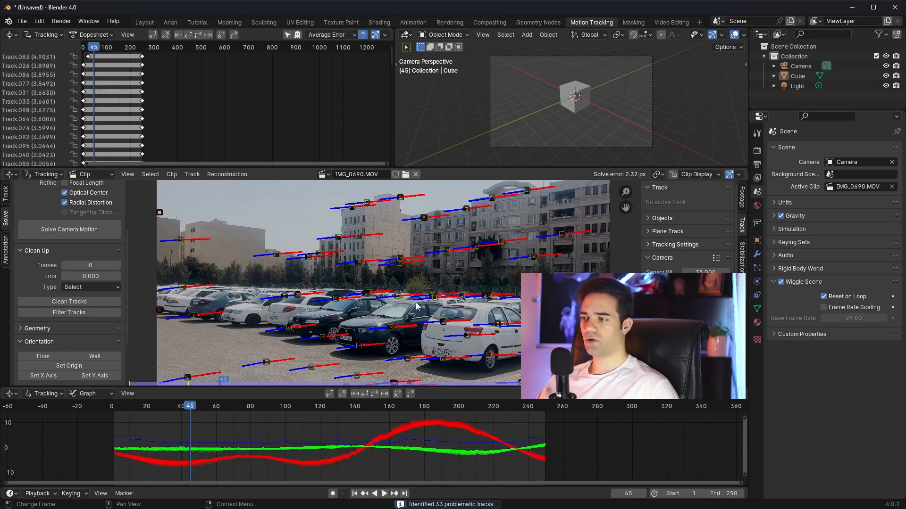
left_click_drag(195, 406, 233, 408)
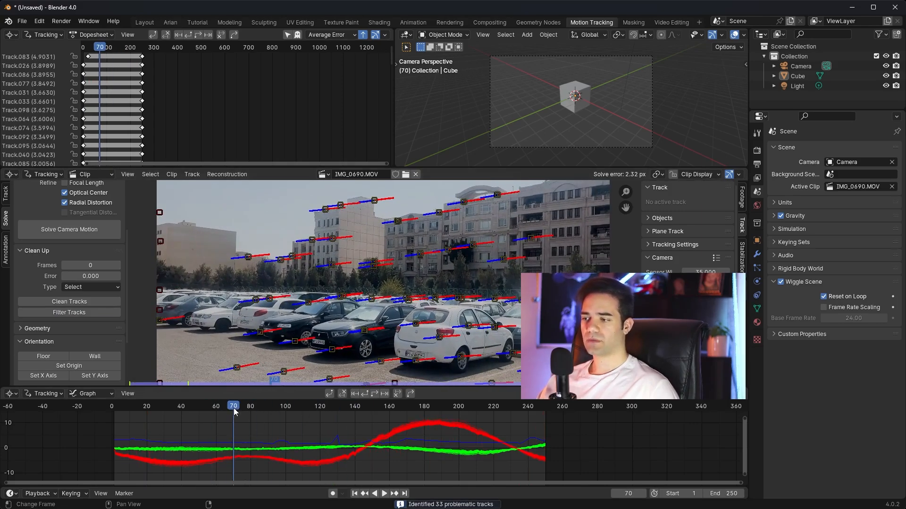
left_click(54, 231)
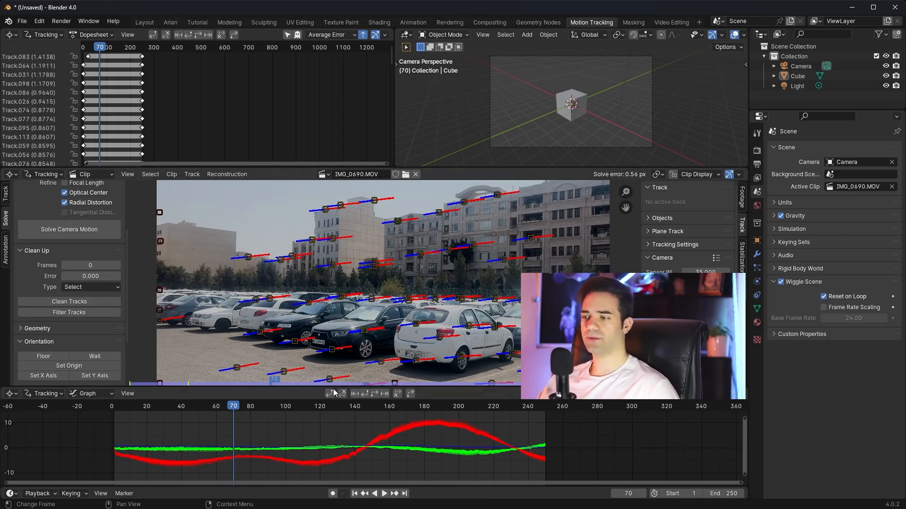
Return to frame 1 and set up the tracking scene from the solved clip
left_click_drag(250, 415, 114, 421)
scroll(66, 330, "down", 4)
left_click(106, 375)
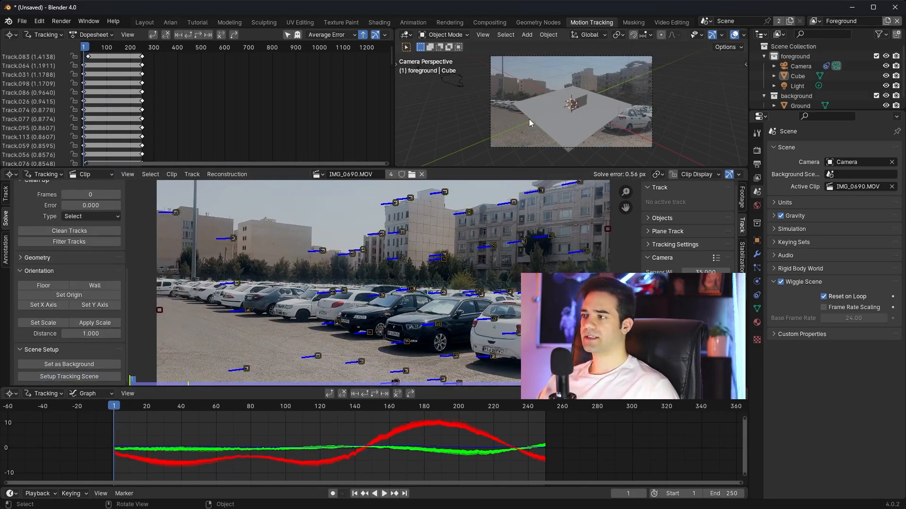
At frame 88, select three markers on and near the parking-lot ground and set them as the floor plane
left_click_drag(137, 423, 255, 410)
left_click_drag(455, 389, 458, 413)
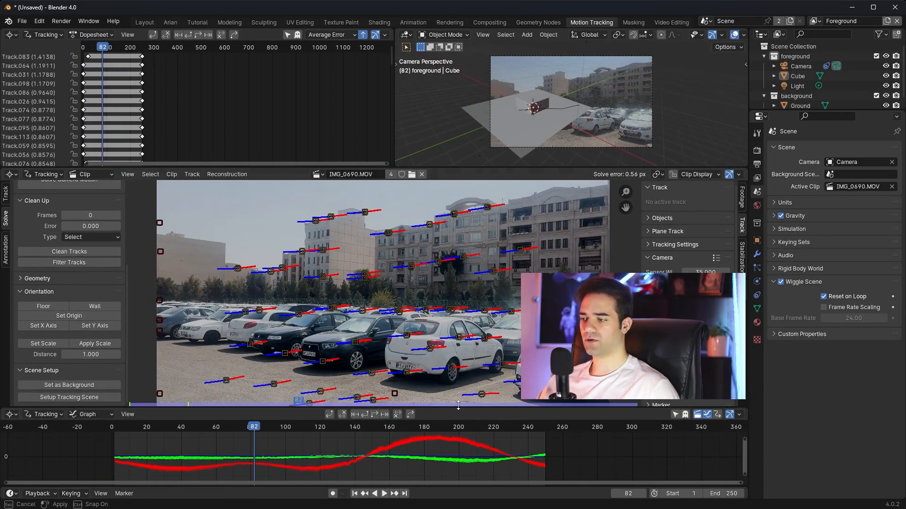
left_click(265, 427)
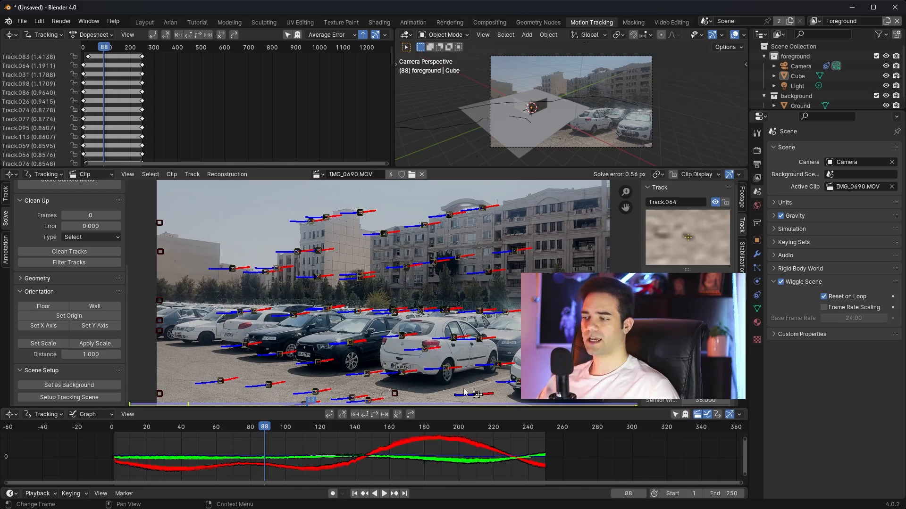
left_click(404, 374)
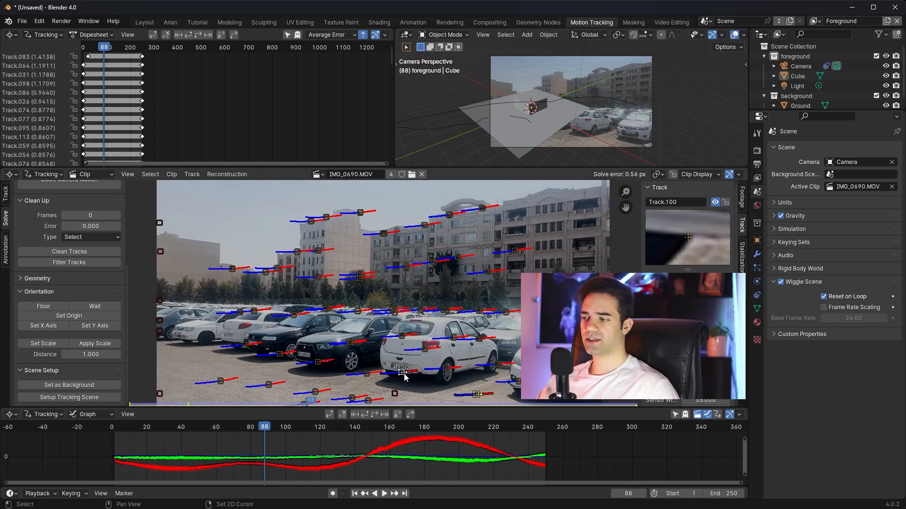
left_click(317, 393)
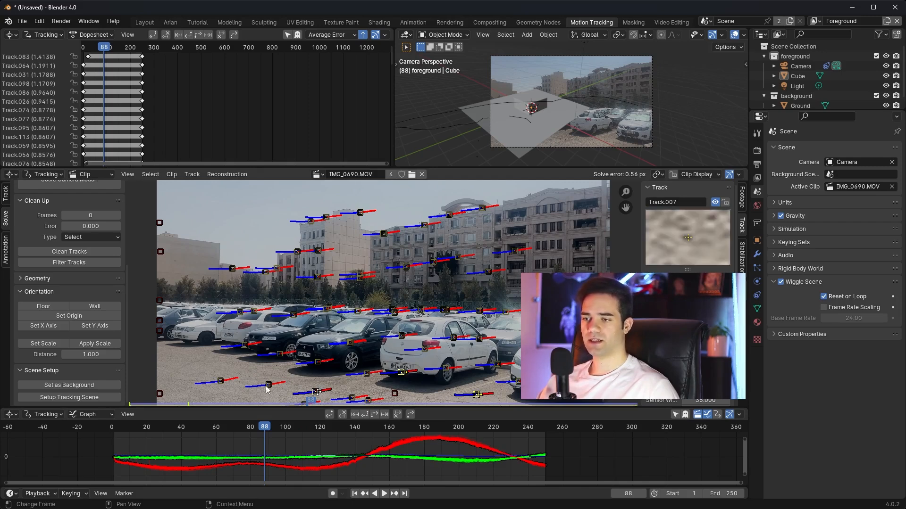
left_click(50, 307)
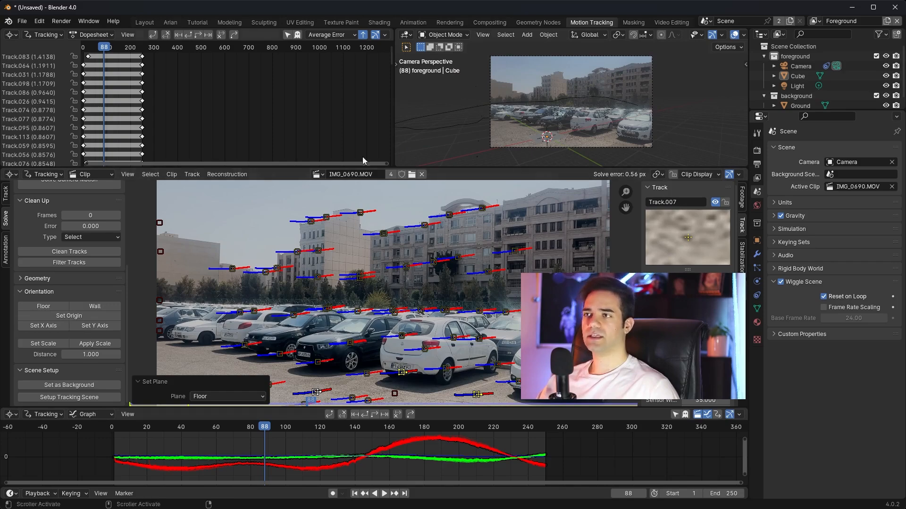
Go to frame 83, switch to the Tutorial workspace and view the scene through the tracked camera
left_click(874, 7)
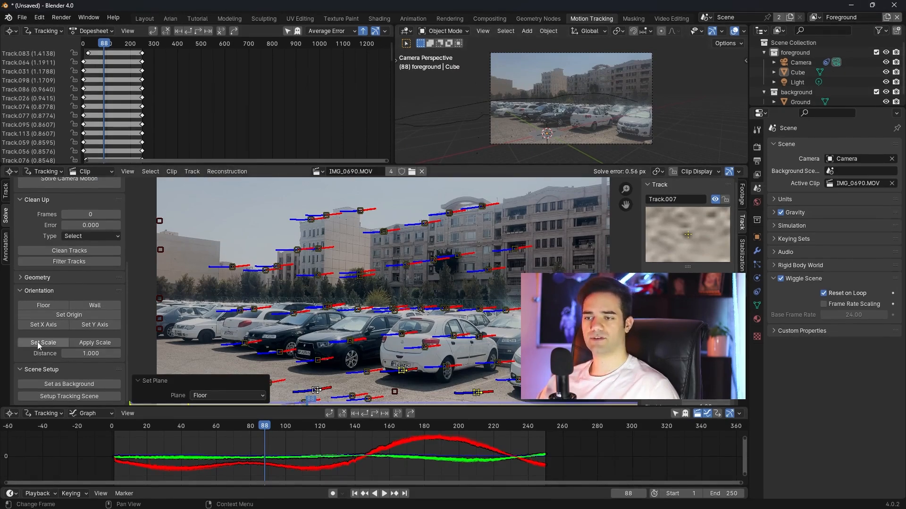
left_click(256, 417)
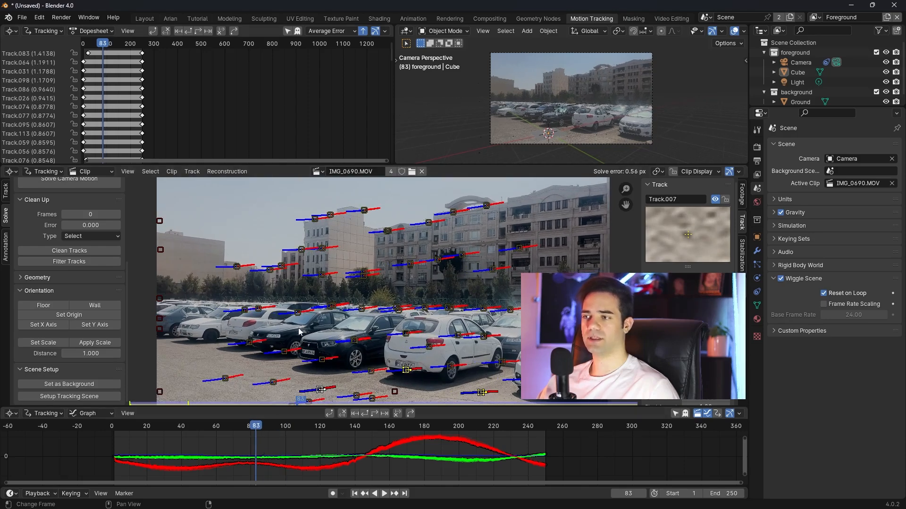
left_click(203, 20)
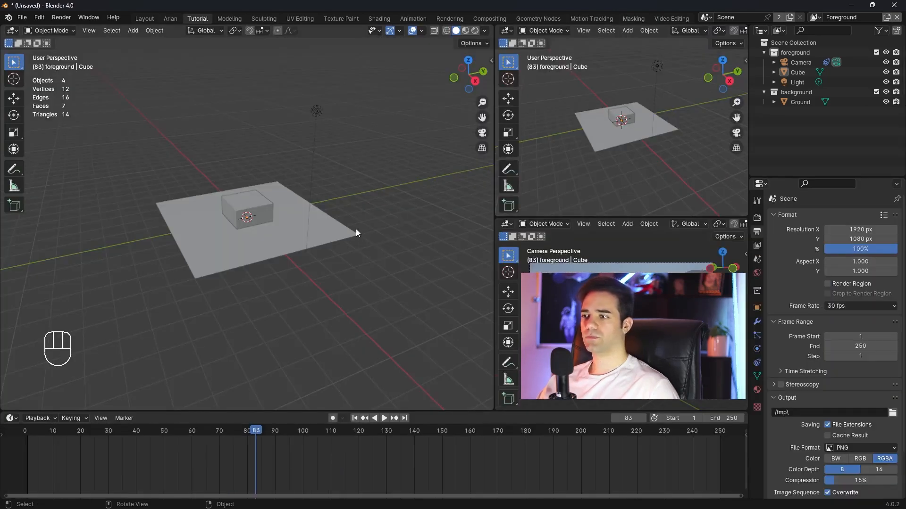
key("KP_0")
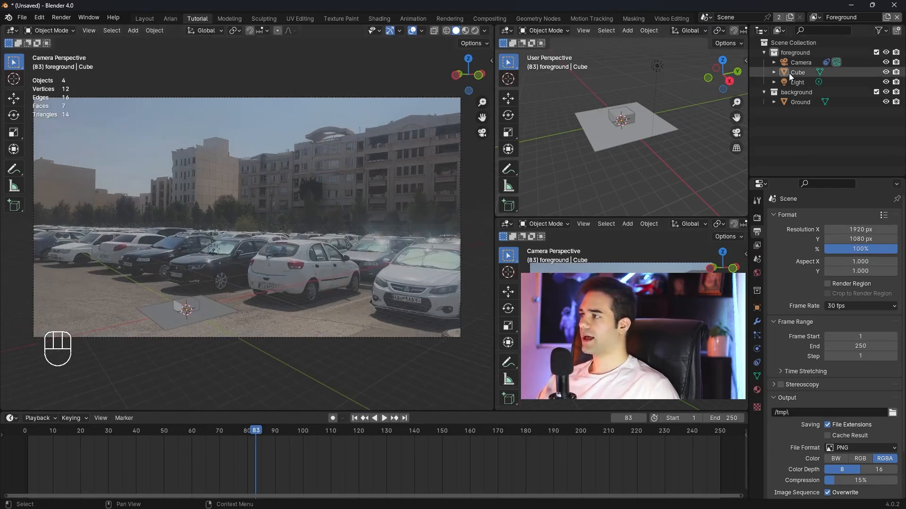
Set the opacity of the camera's IMG_0690.MOV background image to 1.000
left_click(799, 63)
left_click(757, 348)
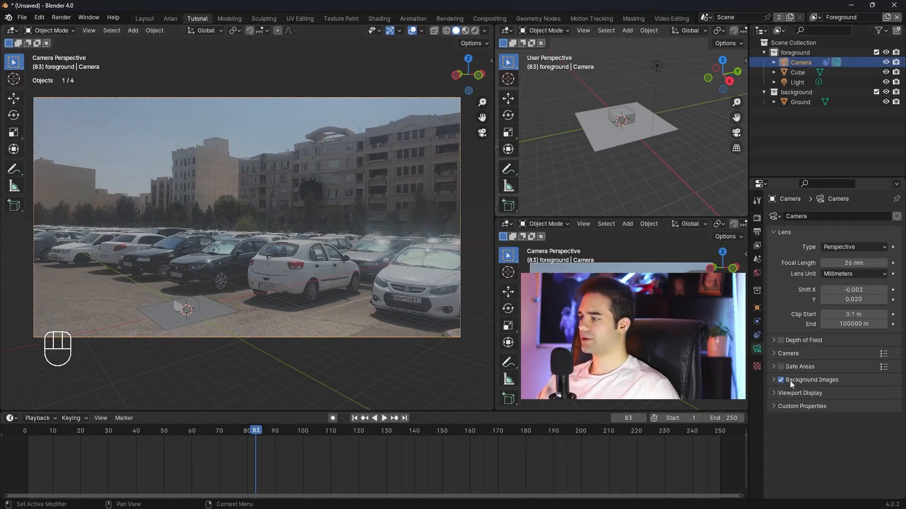
left_click(774, 381)
scroll(781, 412, "down", 6)
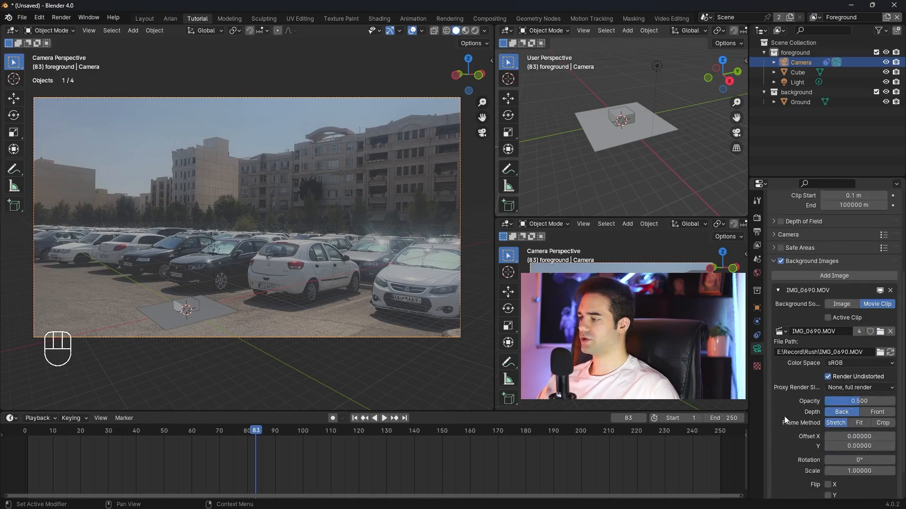
left_click_drag(849, 400, 894, 401)
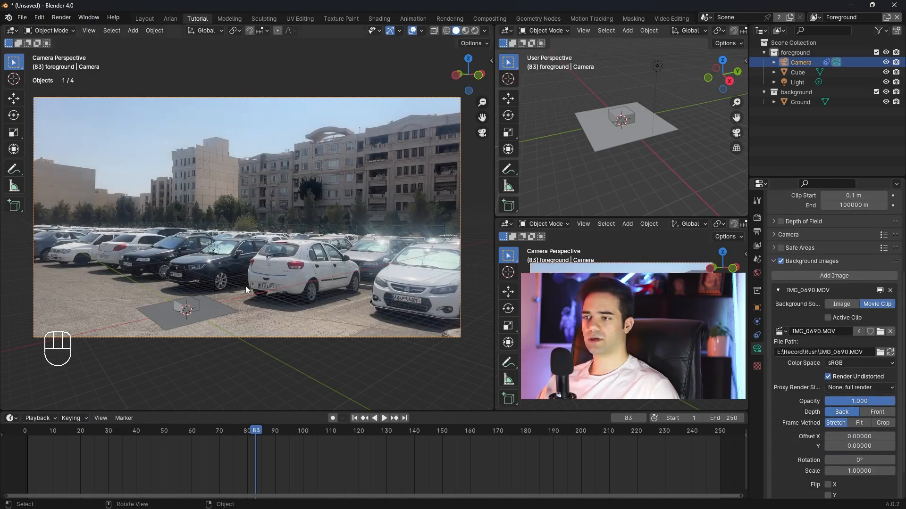
At frame 56, set the transform pivot to 3D Cursor and rotate the camera slightly about the global Y and X axes
left_click_drag(257, 431, 182, 429)
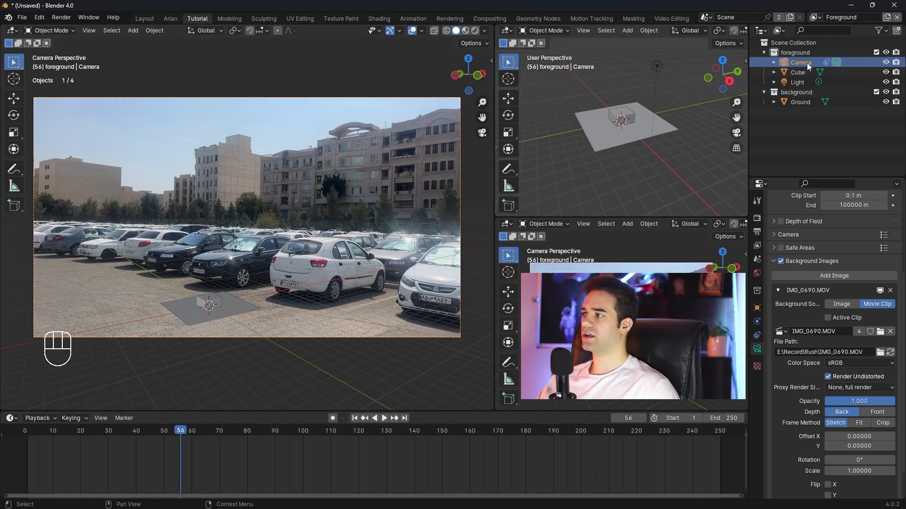
left_click(235, 31)
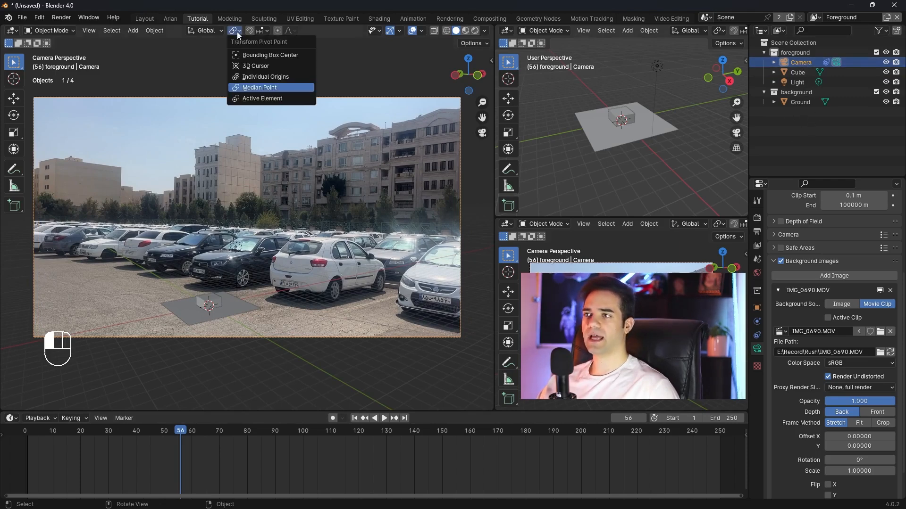
left_click(273, 66)
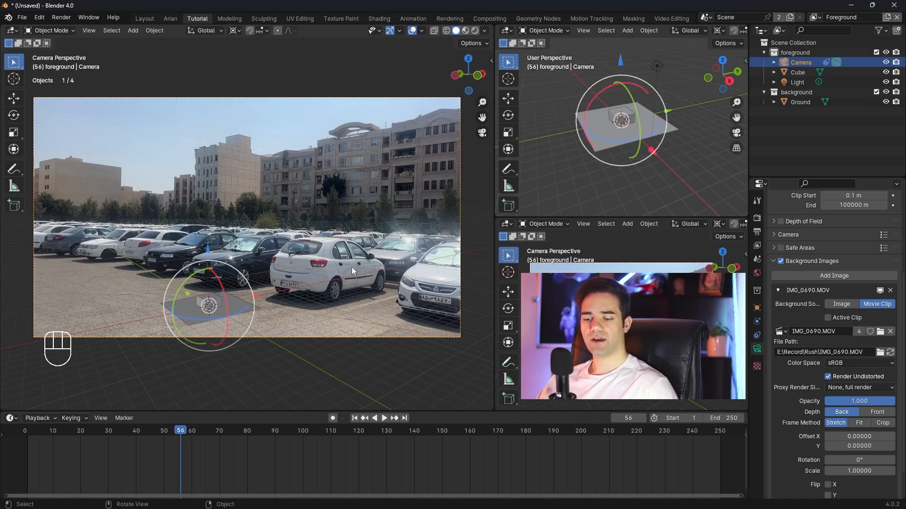
key("r")
key("y")
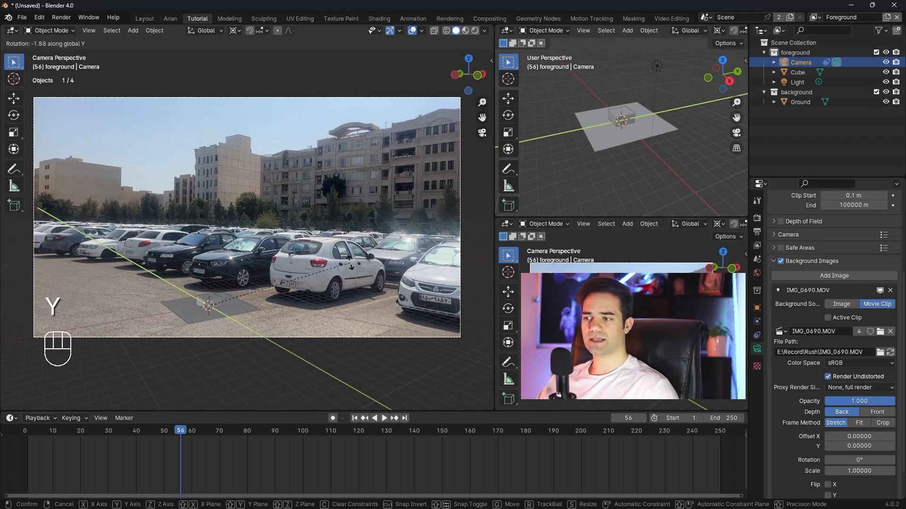
left_click(351, 264)
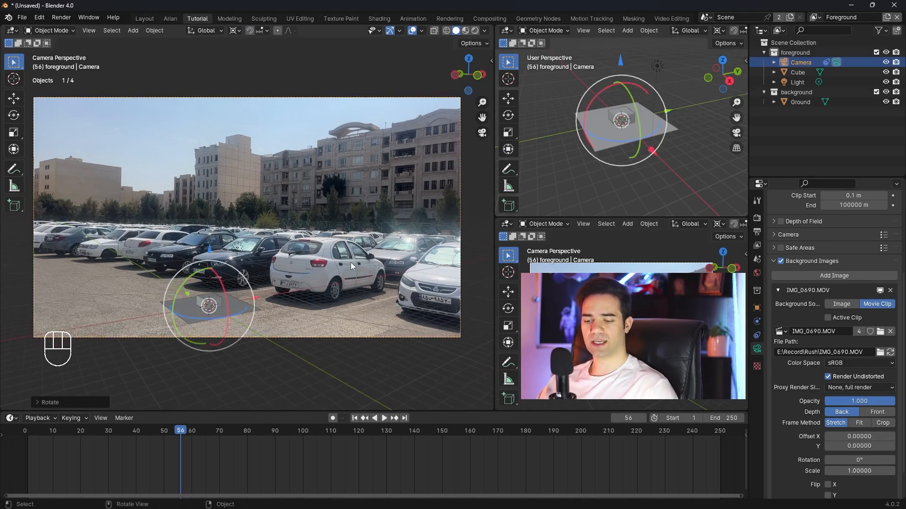
key("r")
key("x")
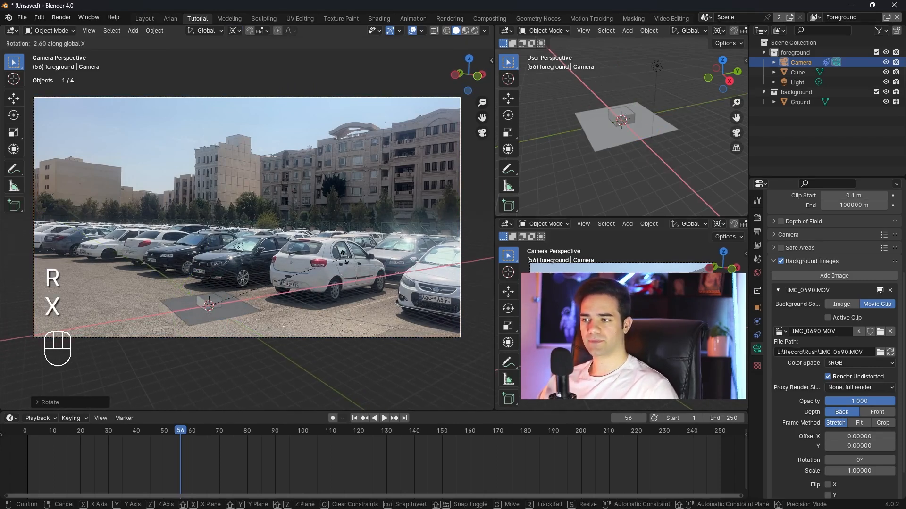
left_click(354, 276)
Rotate the camera about the global Z axis around the 3D cursor and play the footage to check the alignment
key("r")
key("z")
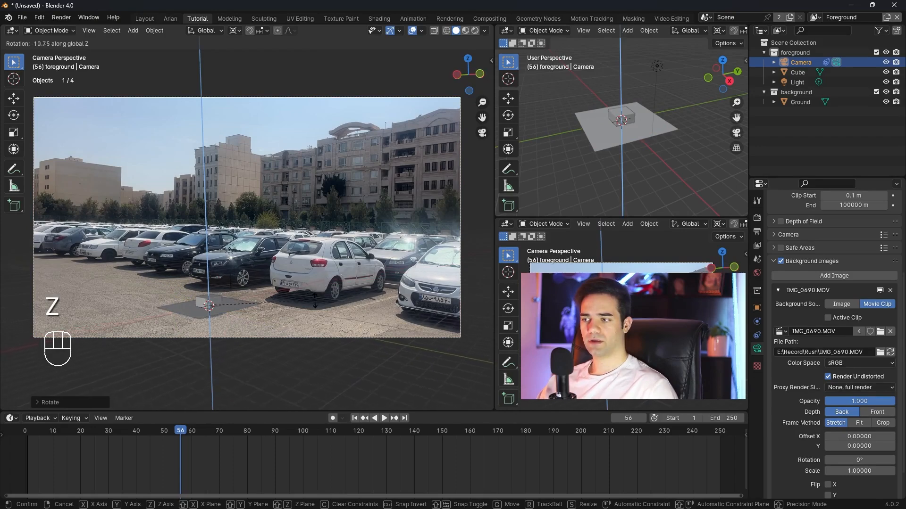
left_click(276, 342)
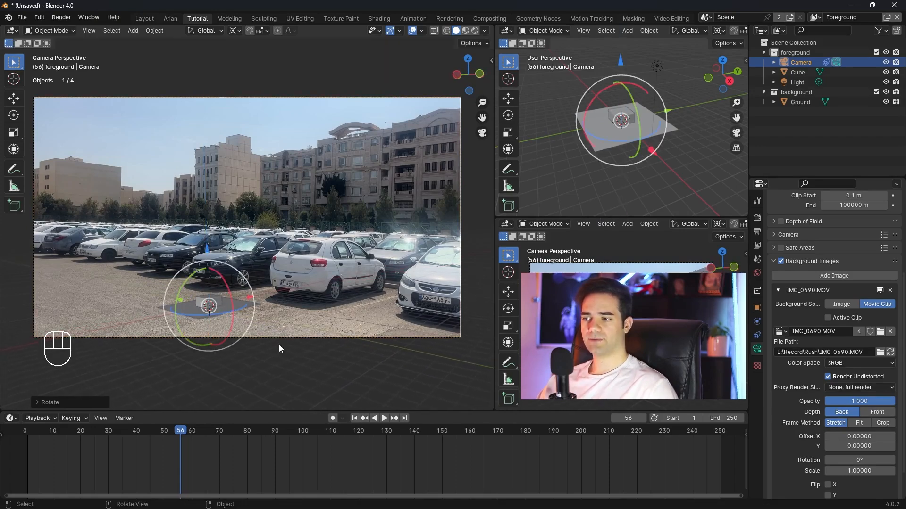
key("space")
left_click_drag(115, 435, 174, 442)
key("space")
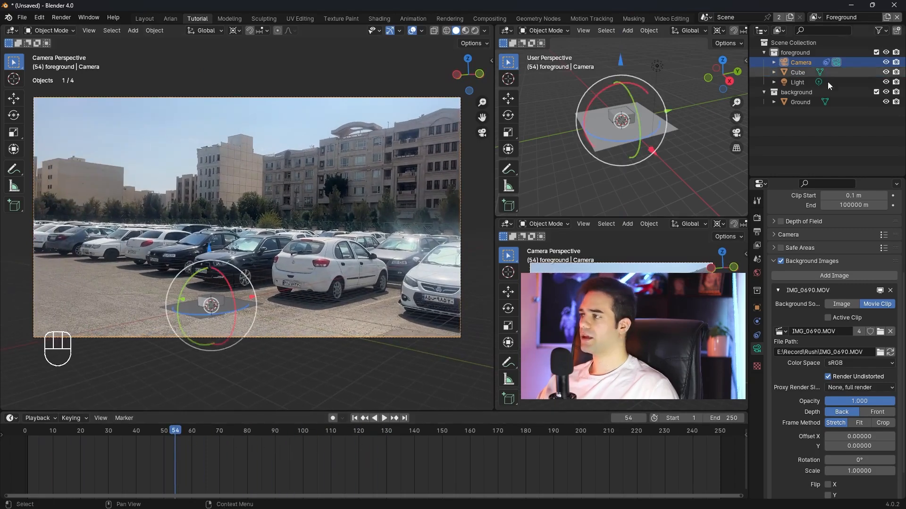
Delete the background collection together with its Ground object
left_click(799, 92)
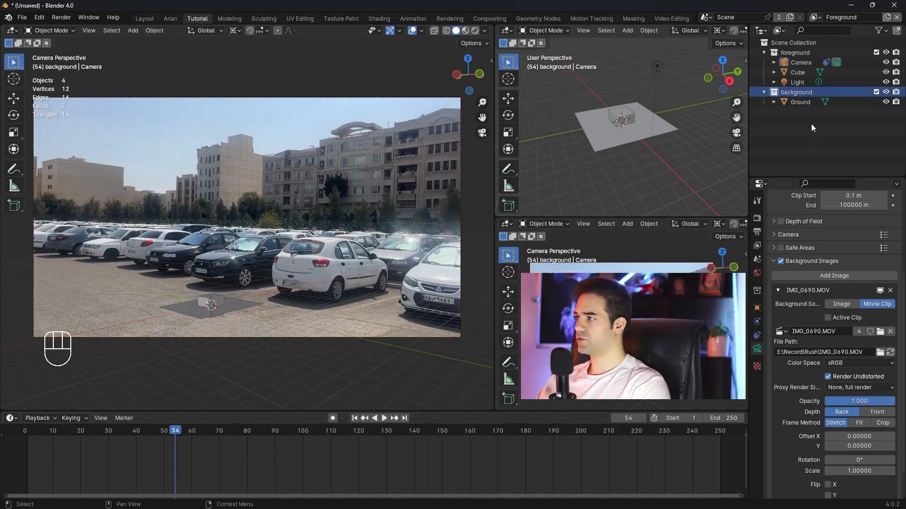
key("Delete")
key("Delete")
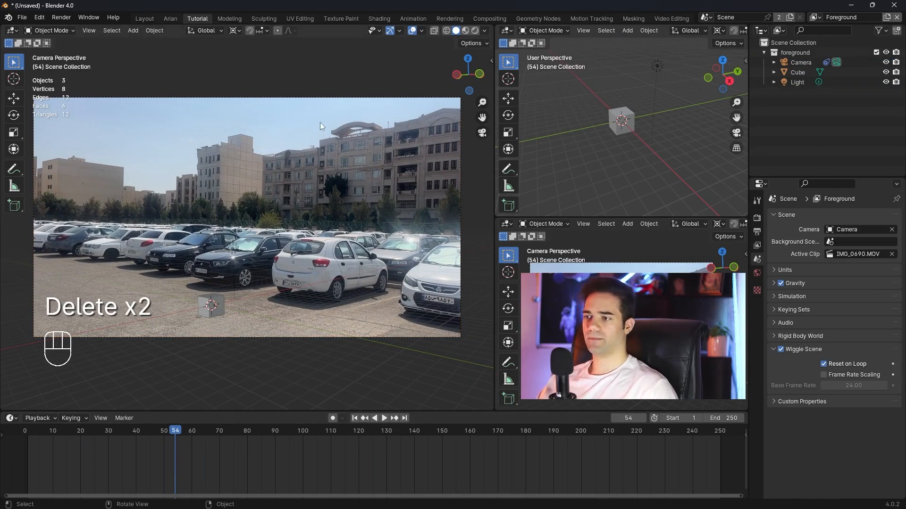
Scale up the cube to test it against the parked cars and delete it
left_click(215, 309)
key("s")
left_click(214, 258)
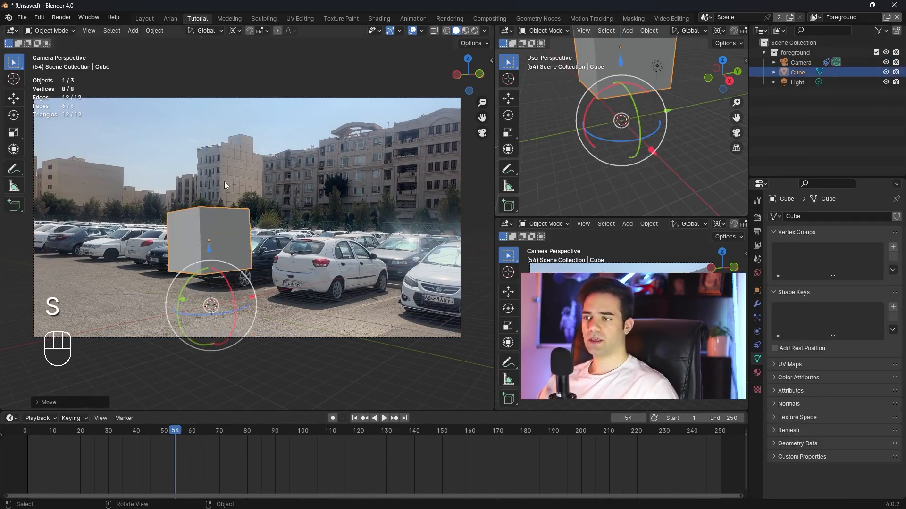
key("x")
left_click(215, 204)
mouse_move(185, 432)
left_mouse_down()
mouse_move(199, 431)
mouse_move(192, 431)
left_mouse_up()
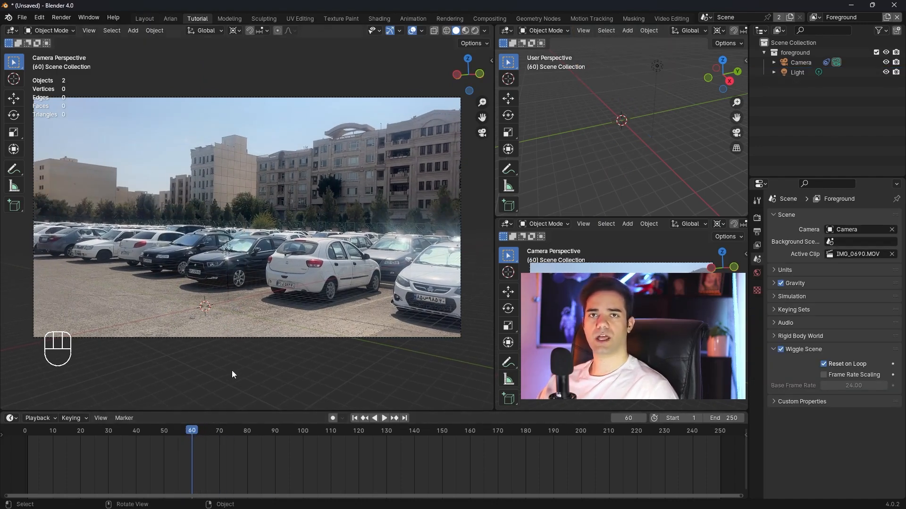
Append the Armature and Great_White objects from Shark .blend and scale the shark up to stand above the parked cars
key("alt+Tab")
left_click_drag(511, 154, 97, 185)
left_click(95, 205)
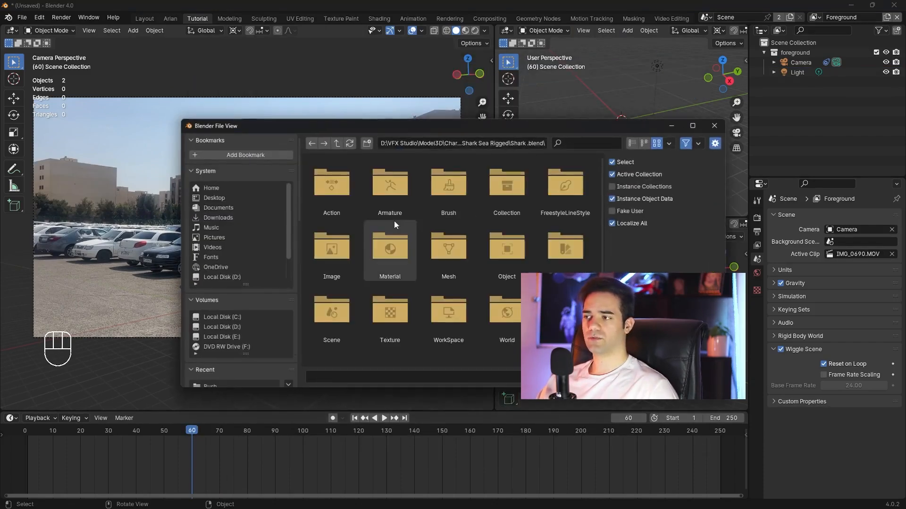
double_click(413, 188)
key("a")
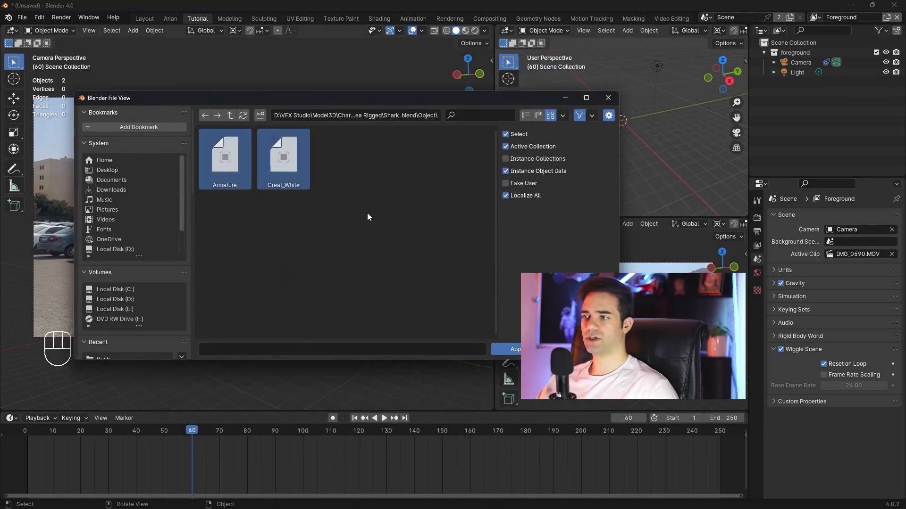
left_click(506, 349)
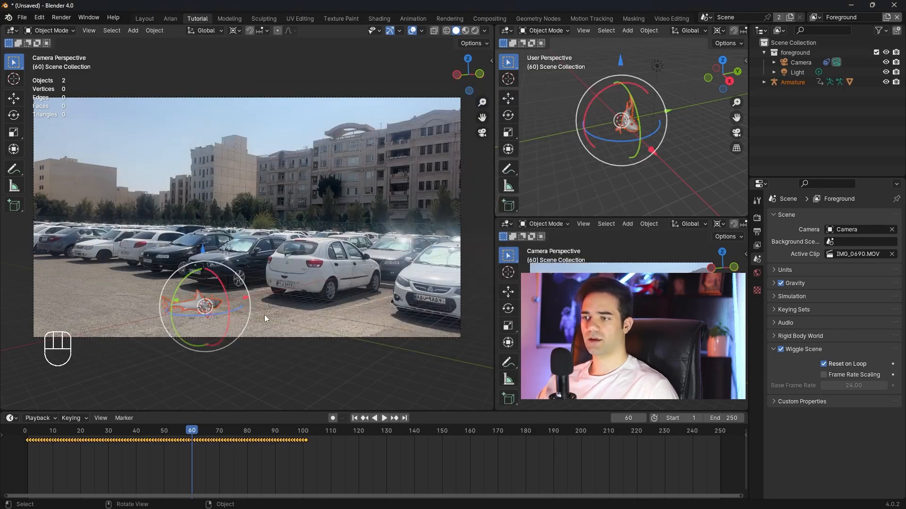
key("s")
left_click(238, 313)
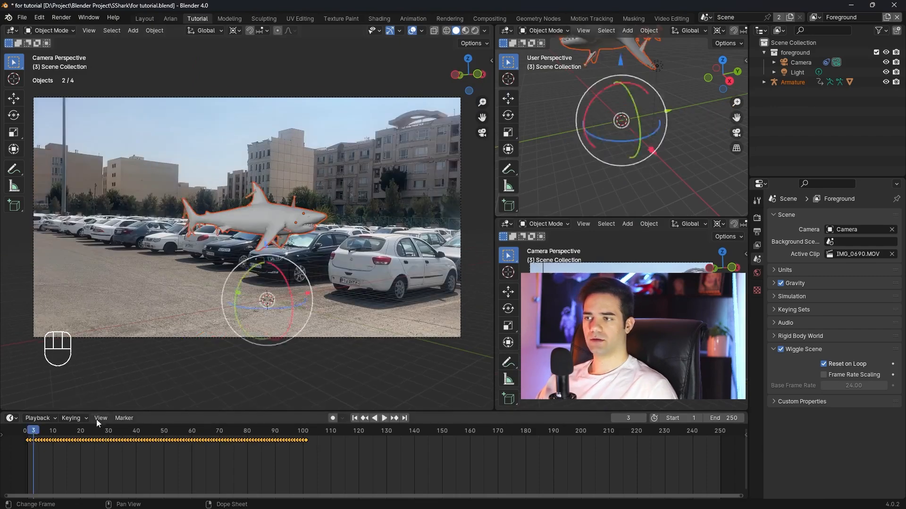
Play and scrub the animation to examine how the shark sticks to the tracked footage
key("space")
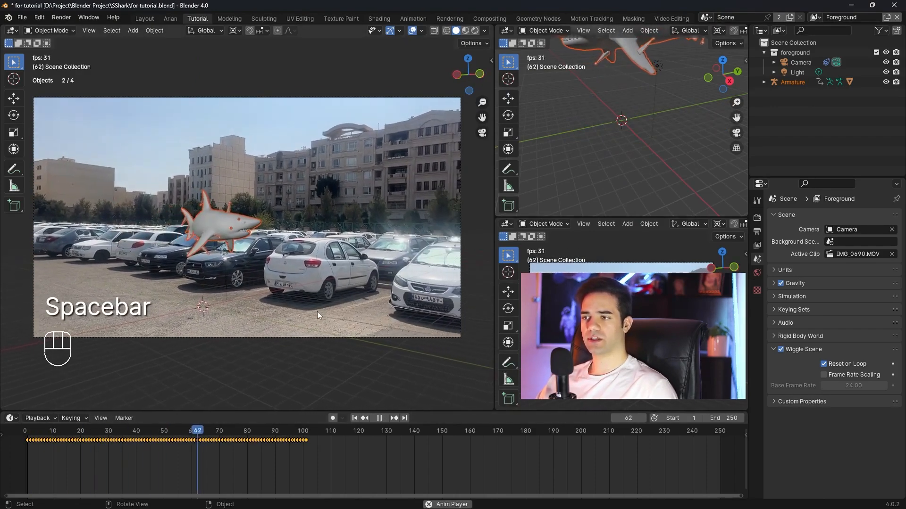
key("space")
left_click_drag(321, 437, 297, 438)
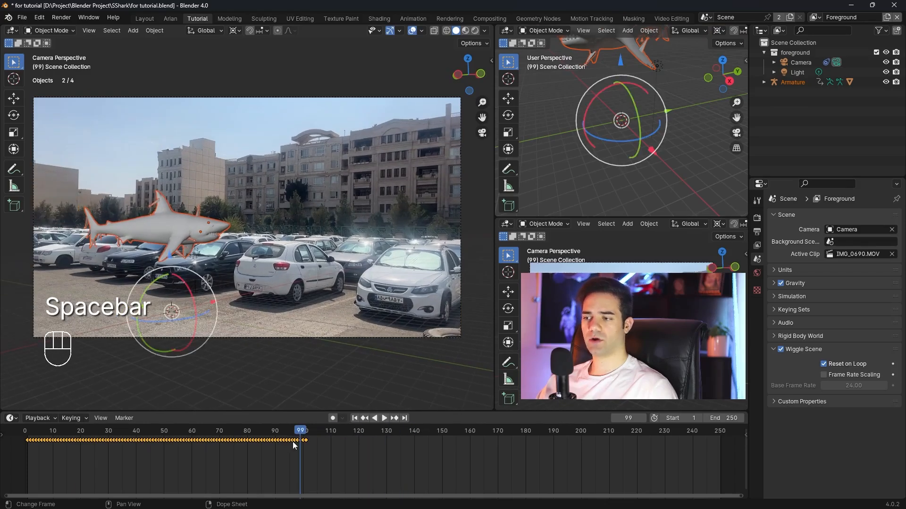
key("space")
left_click_drag(456, 438, 346, 442)
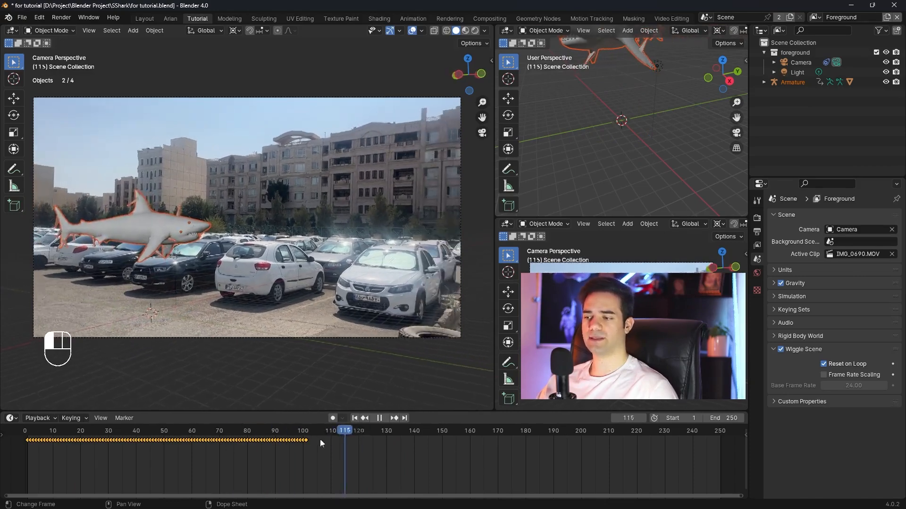
key("Escape")
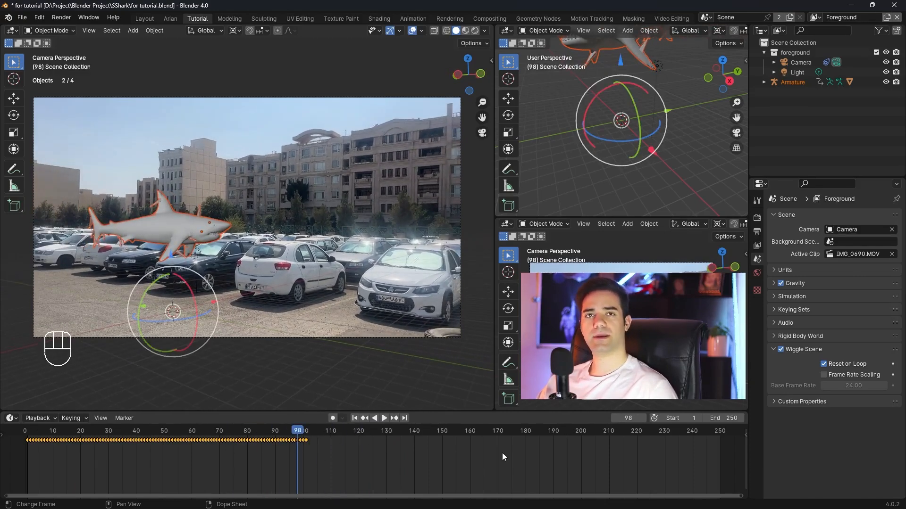
left_click_drag(298, 445, 200, 446)
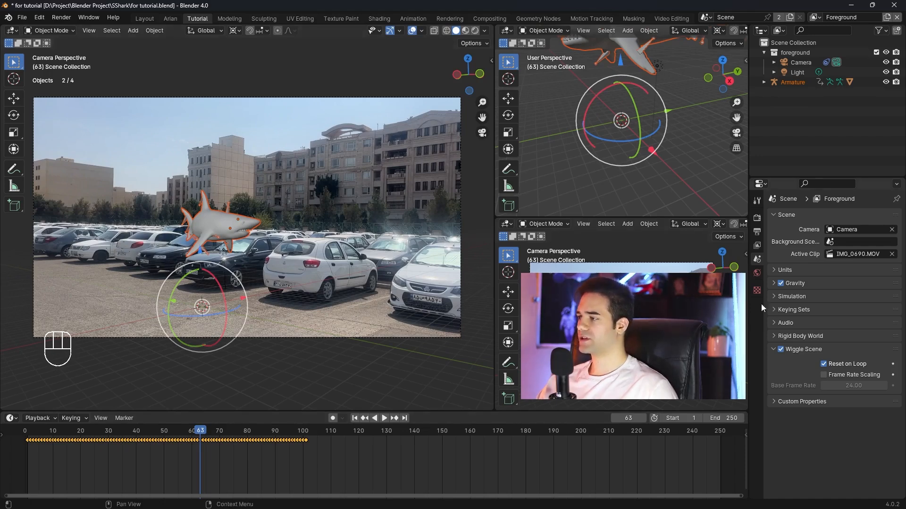
Set the render engine to Cycles with GPU Compute and display the camera view in rendered shading
left_click(757, 218)
left_click(839, 225)
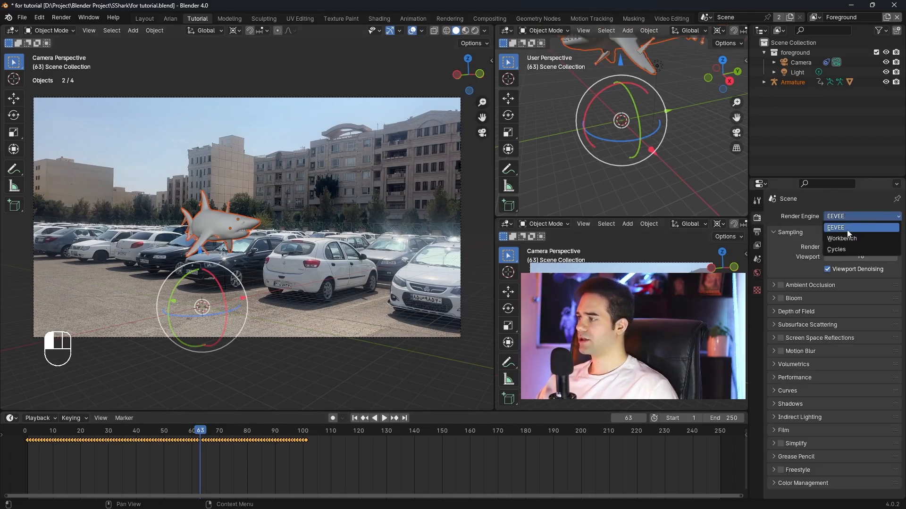
left_click(846, 249)
left_click(840, 240)
left_click(844, 264)
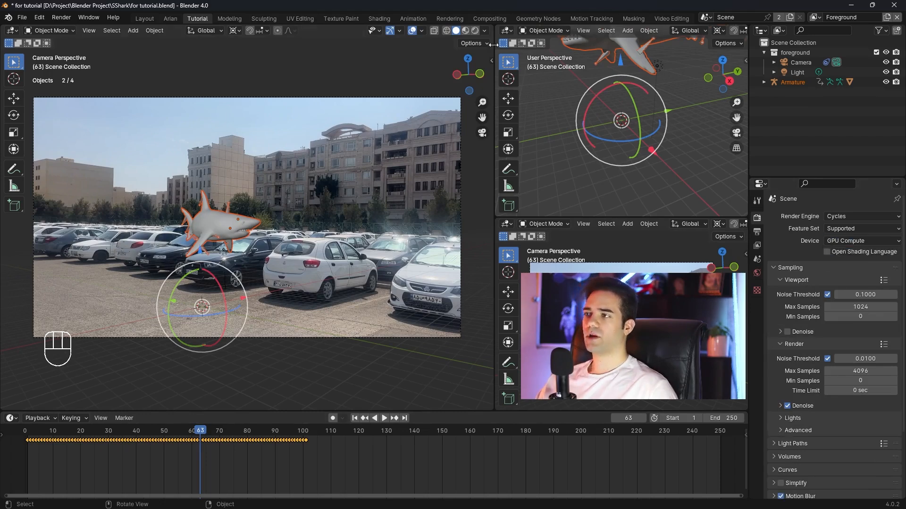
key("z")
key("6")
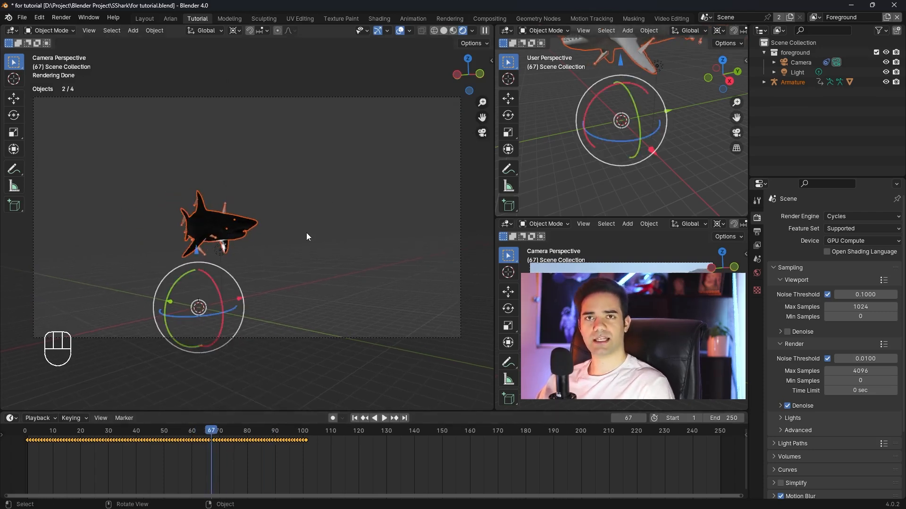
Make the render film transparent, including transparent glass
scroll(808, 306, "down", 4)
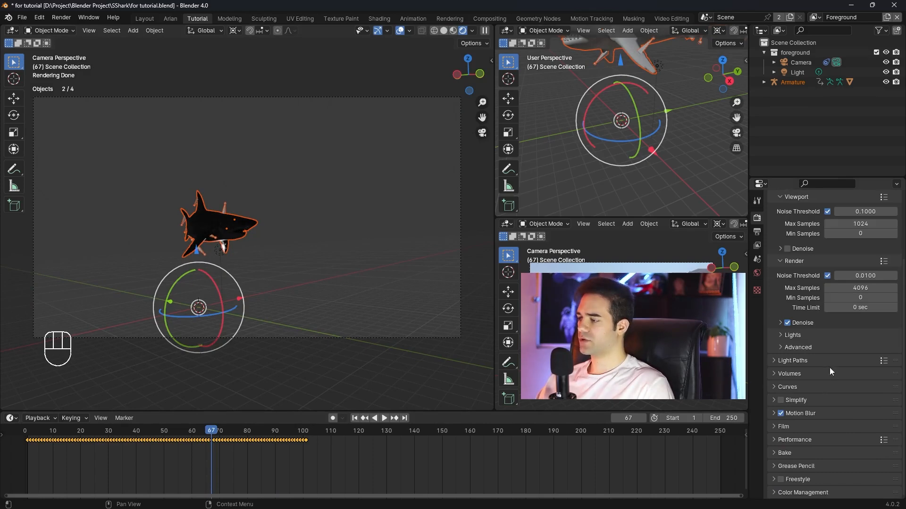
left_click(794, 428)
scroll(794, 427, "down", 4)
scroll(793, 427, "down", 1)
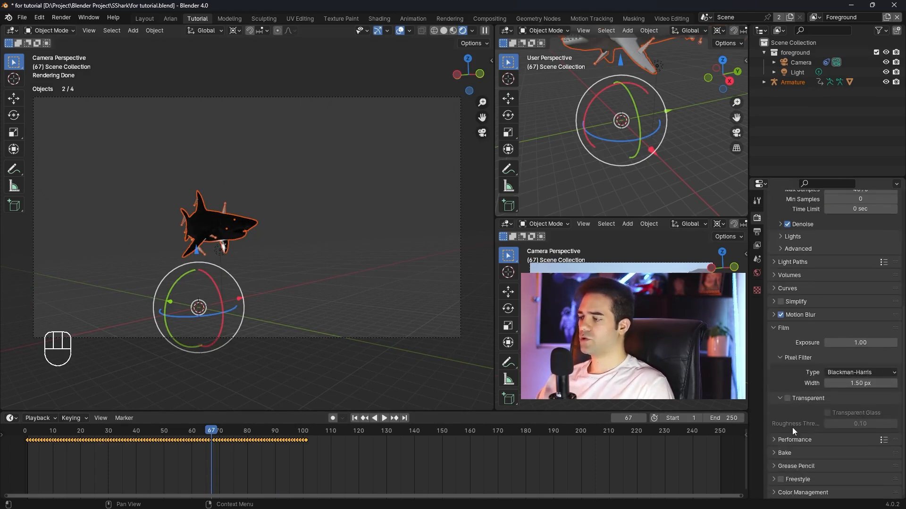
left_click(787, 399)
left_click(827, 414)
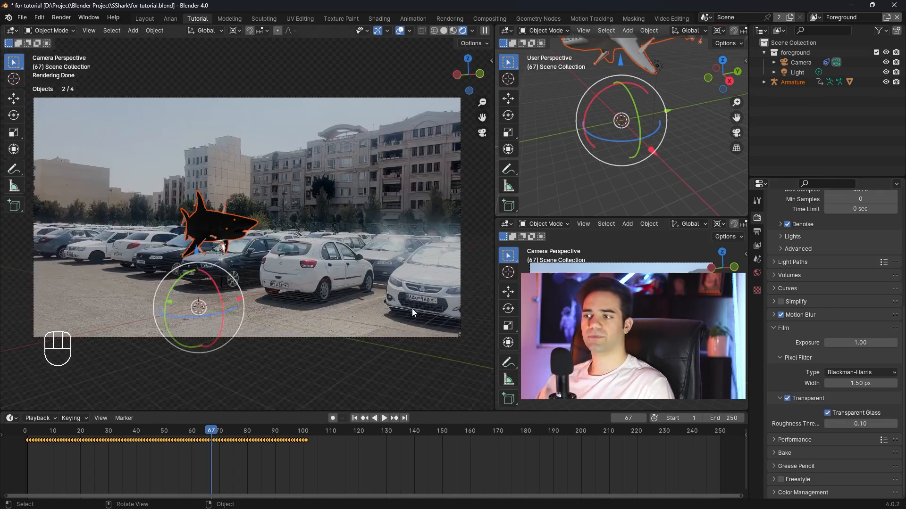
Delete the Light object from the foreground collection
scroll(256, 210, "up", 1)
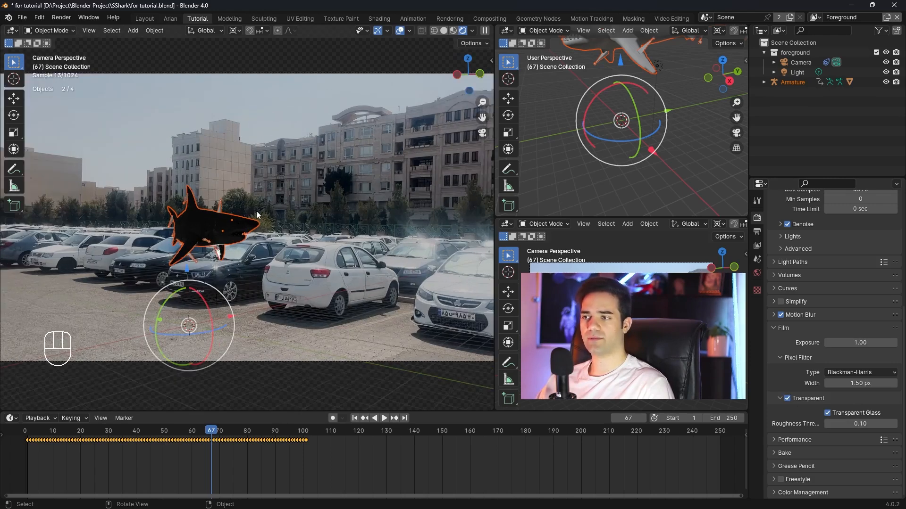
scroll(222, 225, "up", 2)
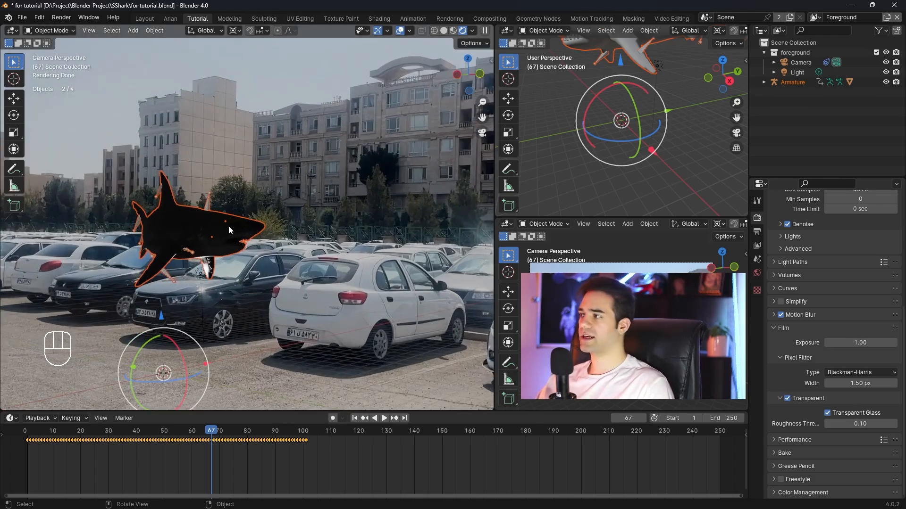
left_click(812, 72)
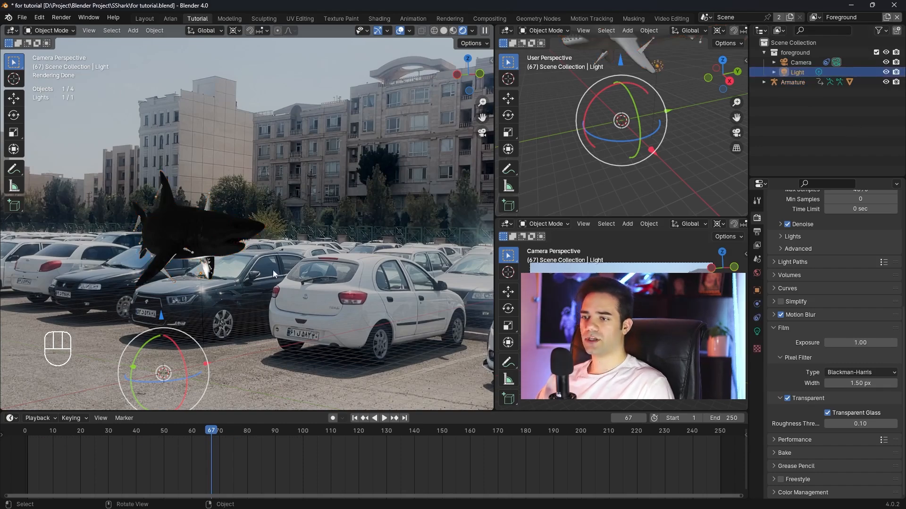
key("g")
left_click(234, 163)
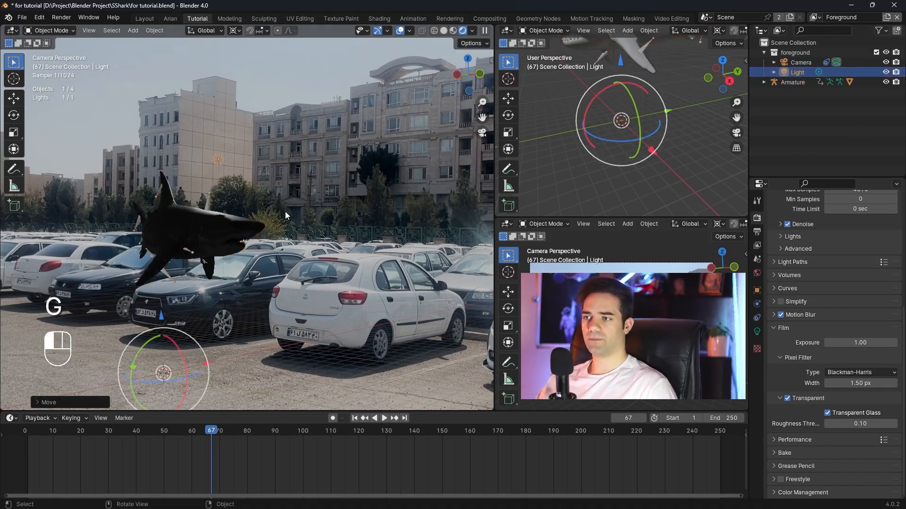
key("Delete")
scroll(376, 121, "down", 4)
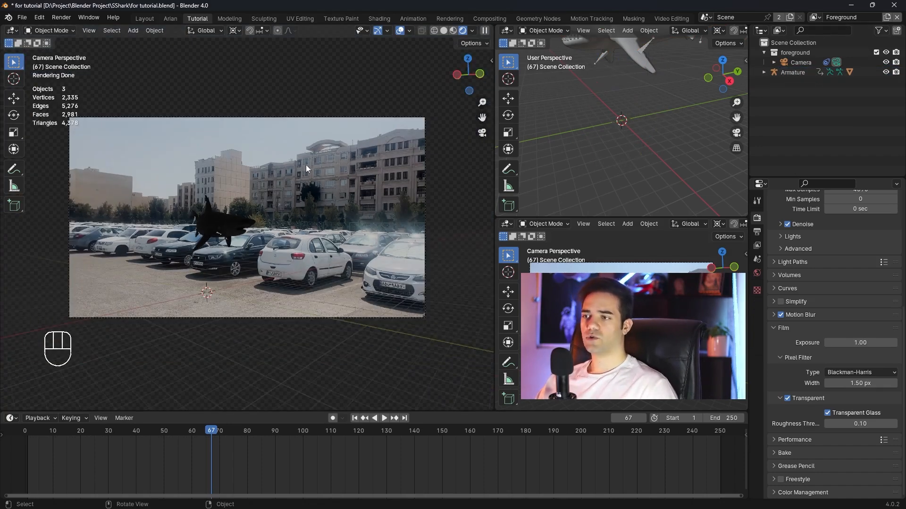
Assign a Sky Texture to the world background colour
left_click(757, 273)
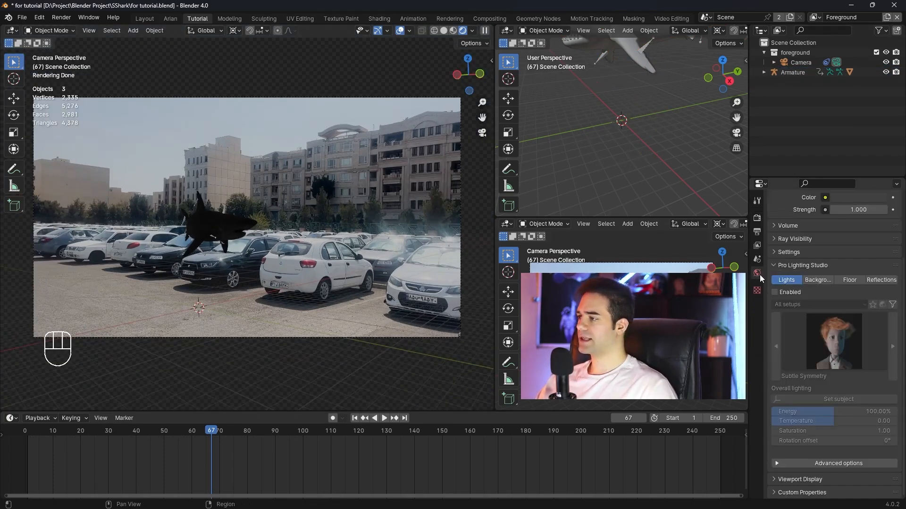
scroll(766, 283, "up", 5)
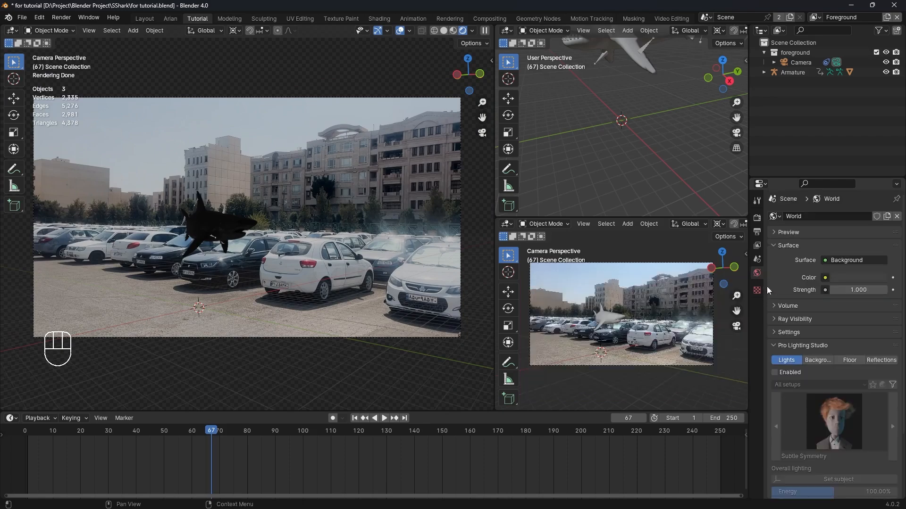
left_click(825, 278)
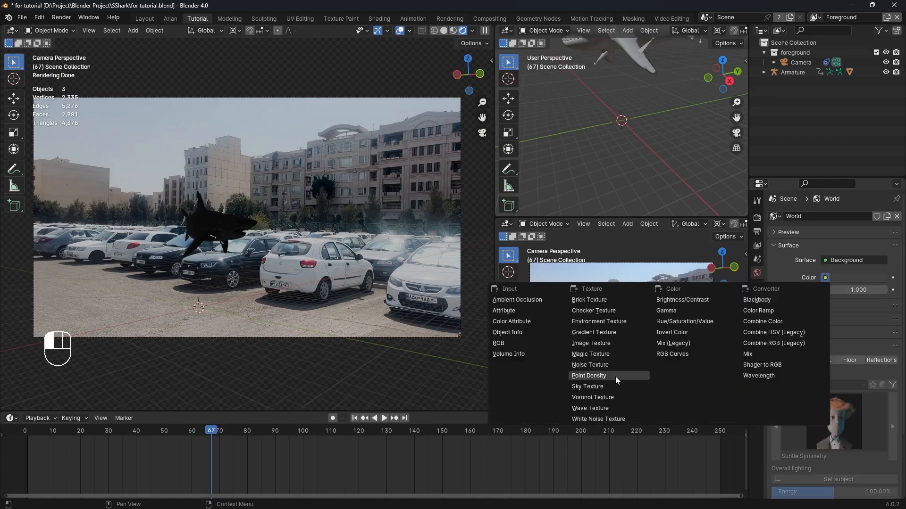
left_click(587, 387)
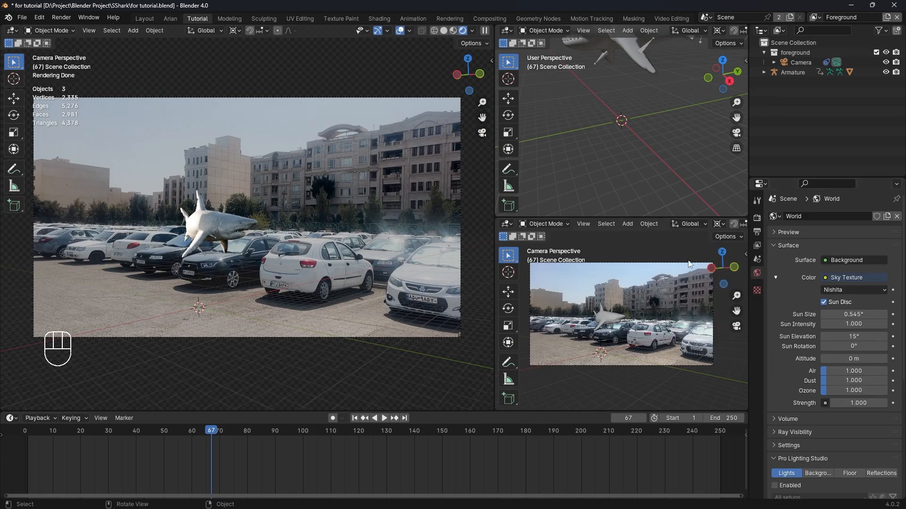
Move the Armature and Great_White objects into a new collection named Shark
left_click(250, 225)
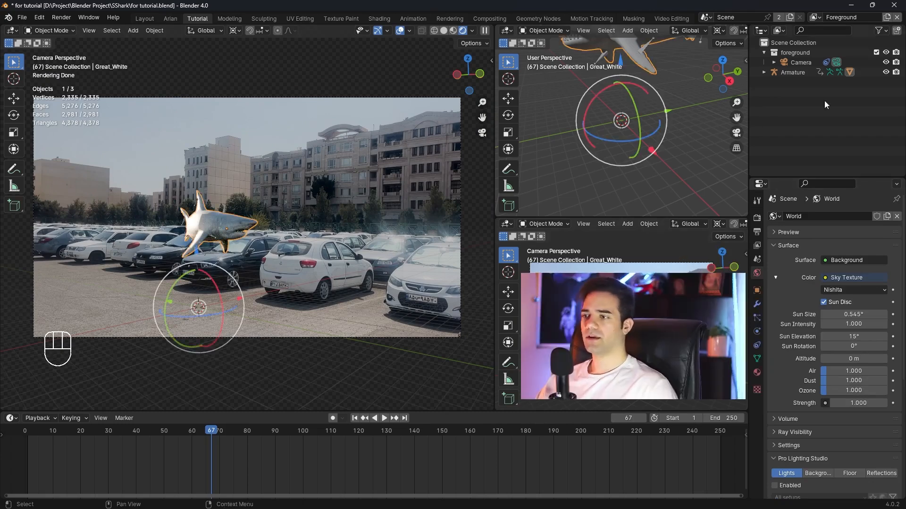
left_click(764, 72)
left_click(800, 73, "shift")
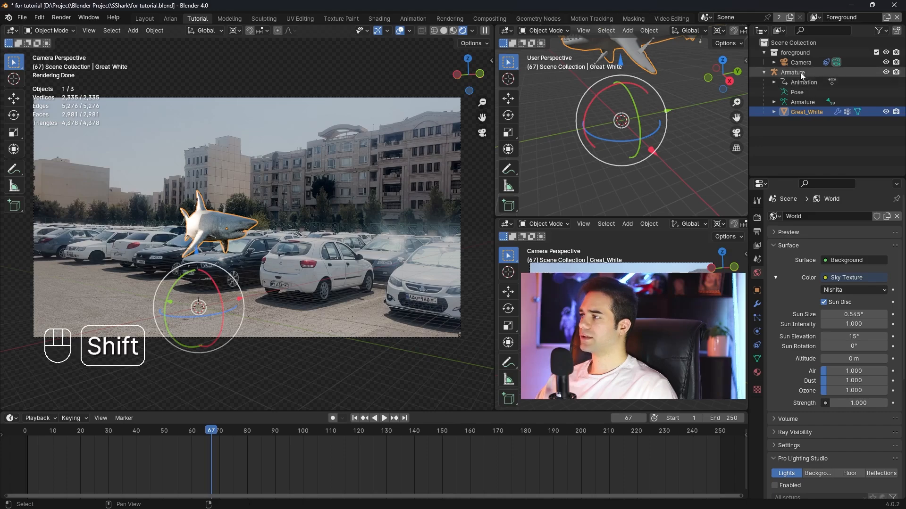
key("m")
left_click(243, 211)
type("Shark")
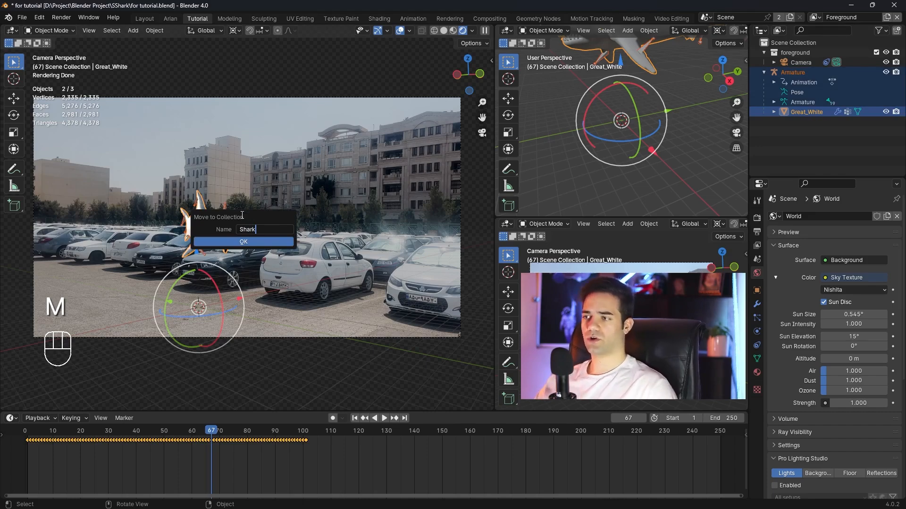
left_click(254, 242)
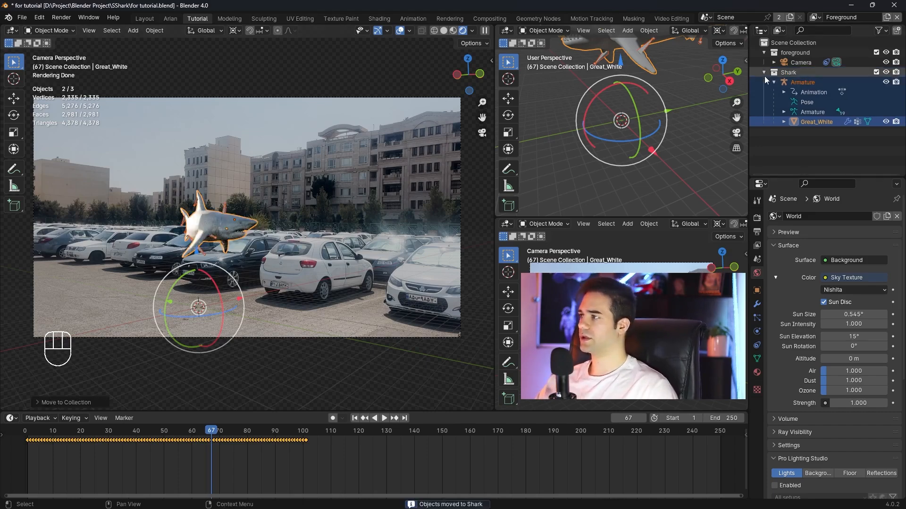
Add a plane in the foreground collection, scale it up about 15.7 times and stretch it along Y
left_click(794, 52)
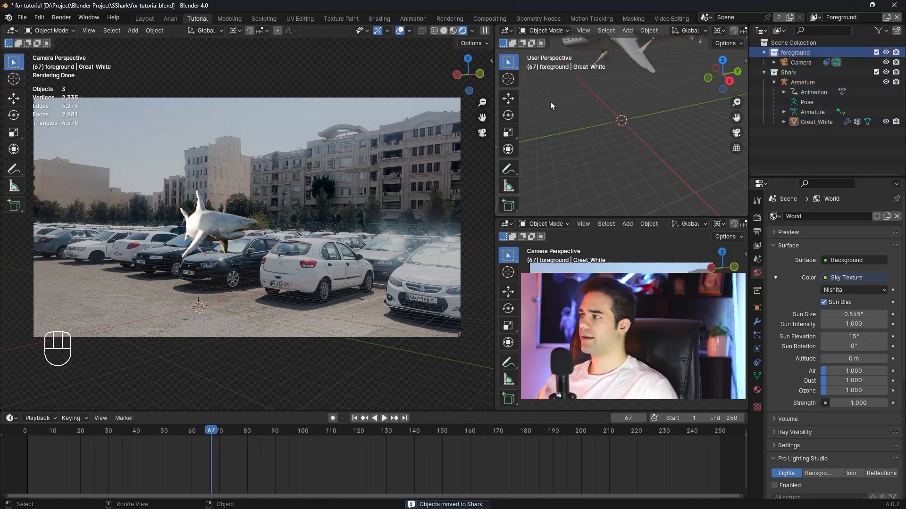
mouse_move(160, 230)
left_click(227, 232)
key("s")
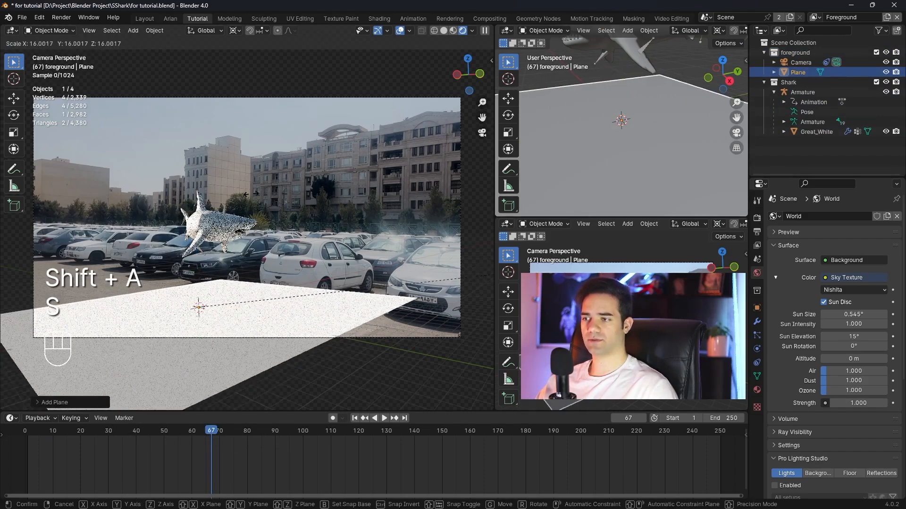
left_click(226, 281)
key("s")
key("y")
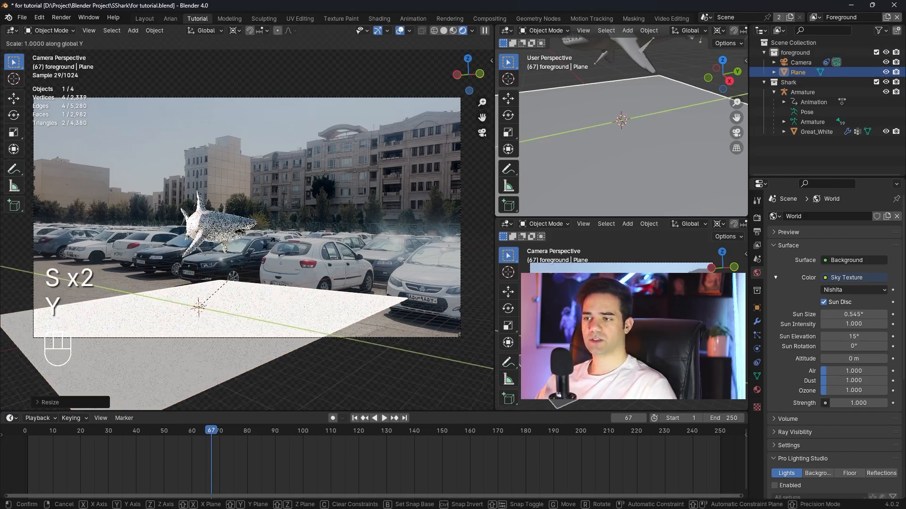
left_click(123, 377)
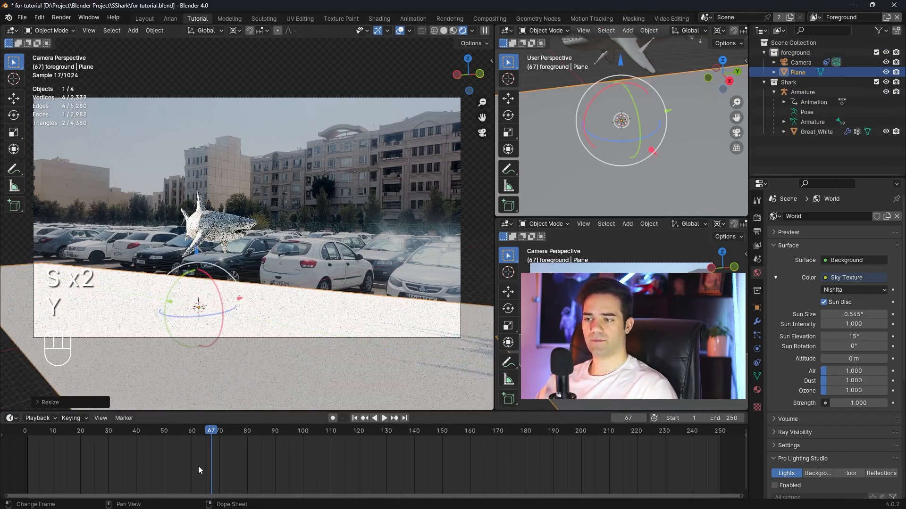
Check the plane's coverage at frame 35 and stretch it further along X and Y to cover the ground
key("shift+Left")
key("space")
key("space")
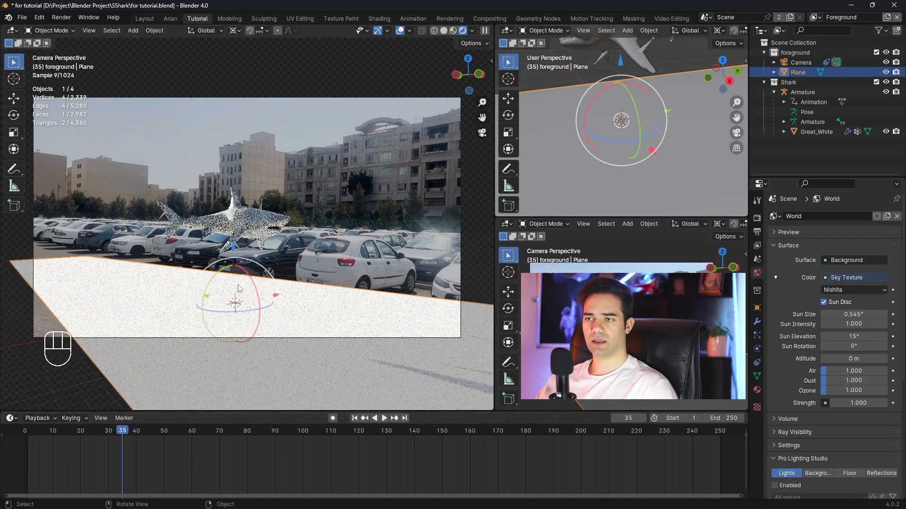
key("s")
key("x")
left_click(267, 274)
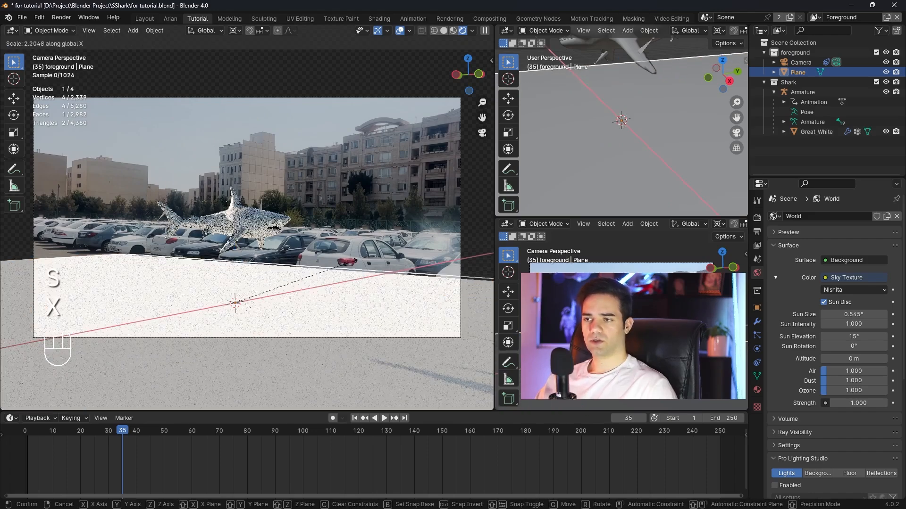
key("s")
key("y")
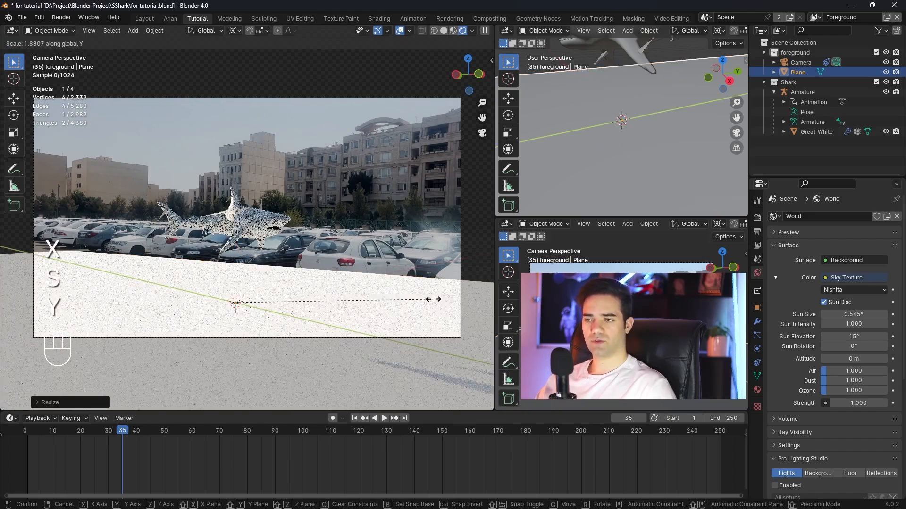
left_click(249, 380)
Go to frame 75 and raise the plane along Z to about 2.16 m
left_click_drag(121, 430, 233, 437)
mouse_move(272, 336)
middle_mouse_down()
mouse_move(282, 331)
mouse_move(256, 328)
mouse_move(279, 327)
middle_mouse_up()
key("g")
key("z")
left_click(262, 245)
middle_click_drag(261, 244, 316, 272)
key("KP_0")
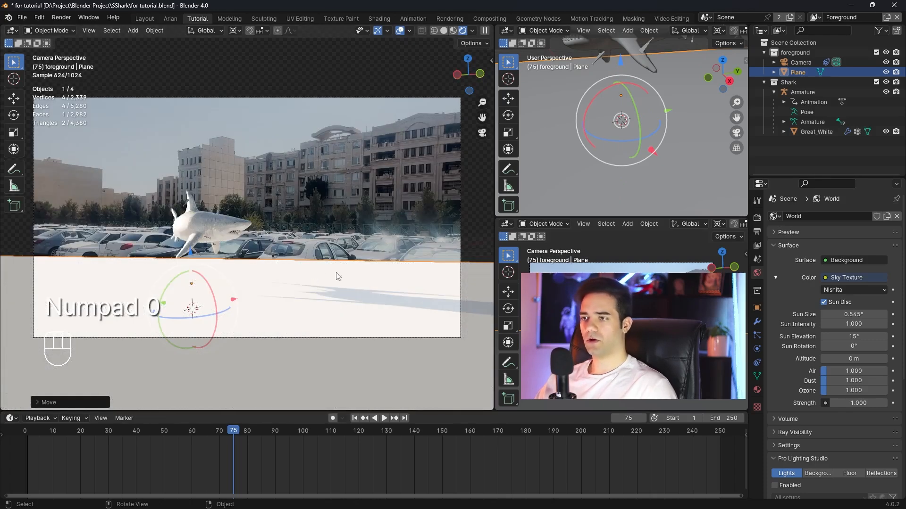
Make the plane a shadow catcher
left_click(757, 308)
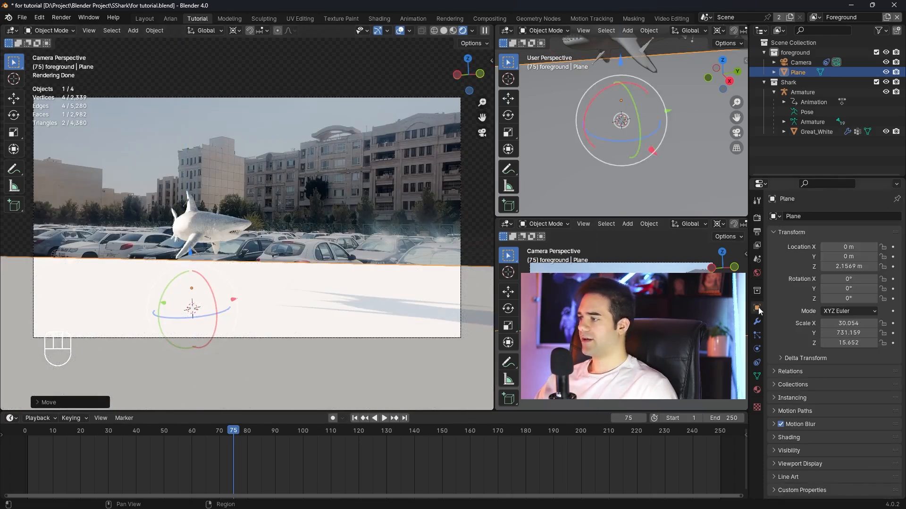
left_click(778, 450)
scroll(779, 448, "down", 3)
left_click(823, 441)
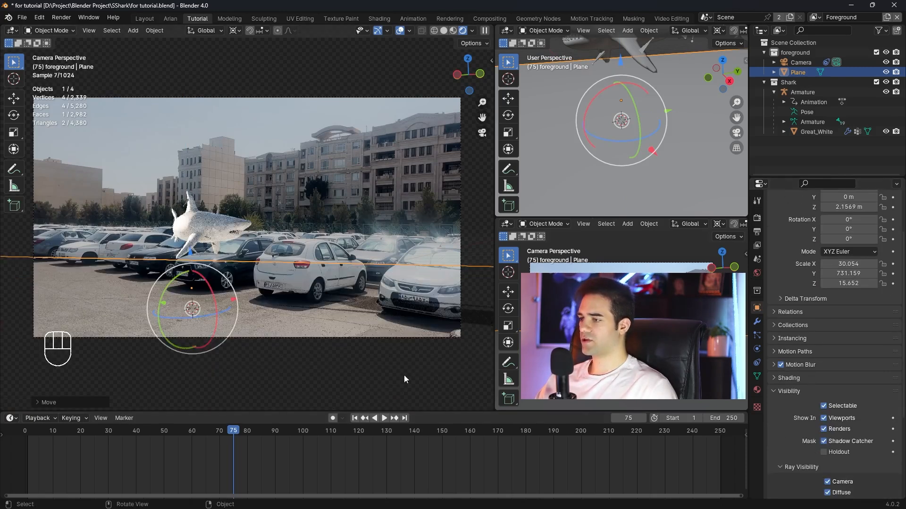
Set the sky texture's sun elevation to 48.3° and sun rotation to 77.7°
left_click(757, 273)
scroll(784, 263, "up", 1)
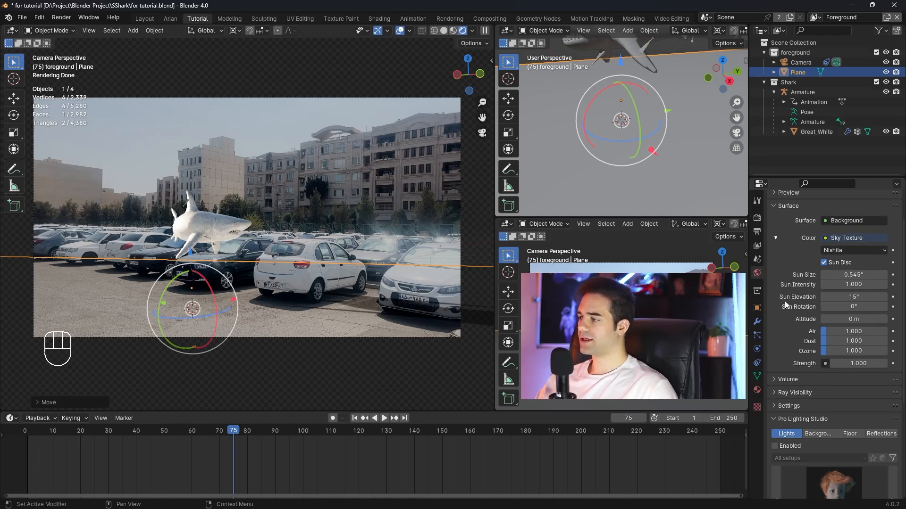
left_click_drag(835, 297, 856, 297)
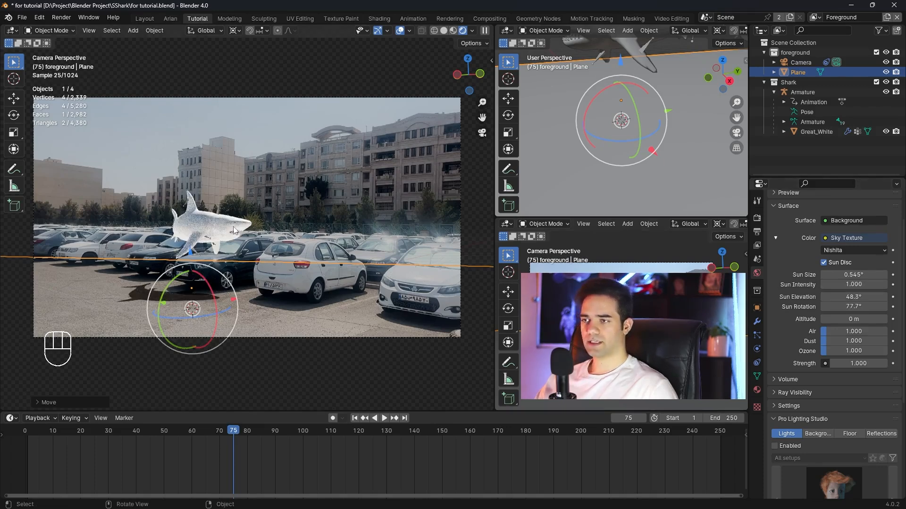
Select all objects of the Shark collection and move the shark nearer to the camera, in front of the dark car
right_click(793, 83)
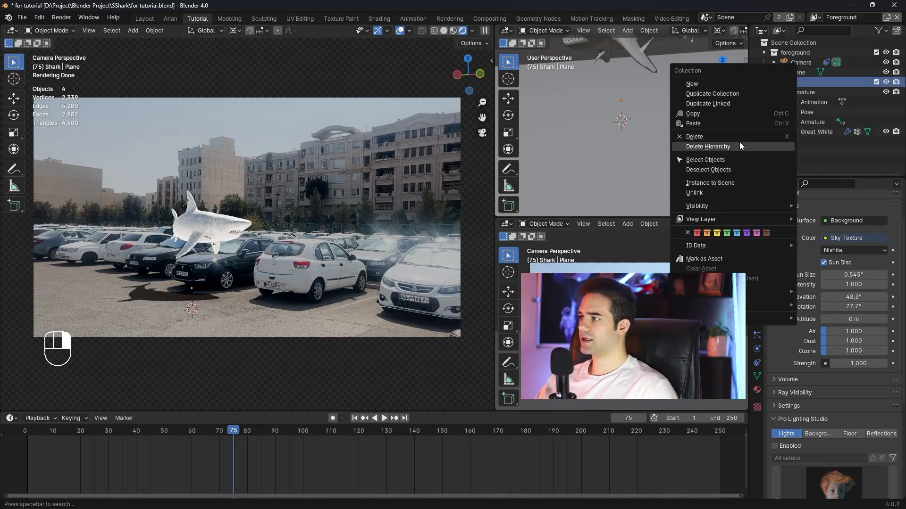
left_click(729, 160)
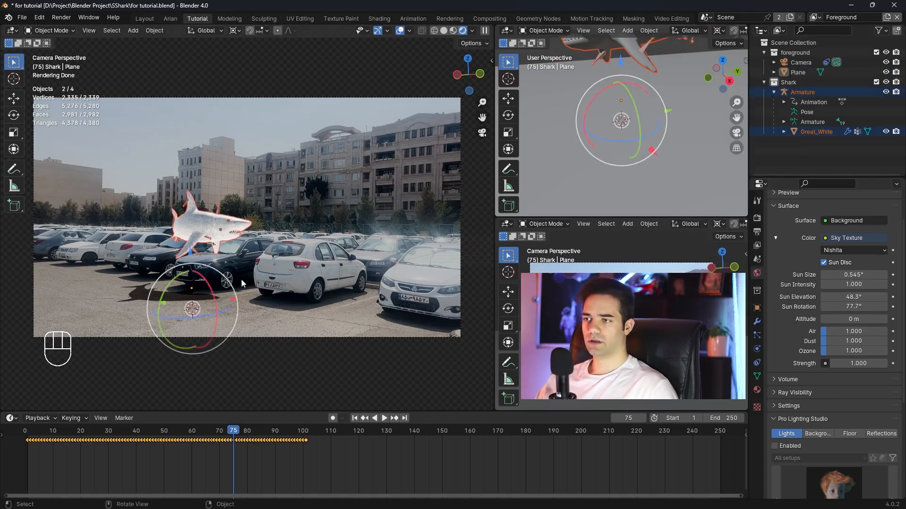
left_click_drag(234, 302, 191, 281)
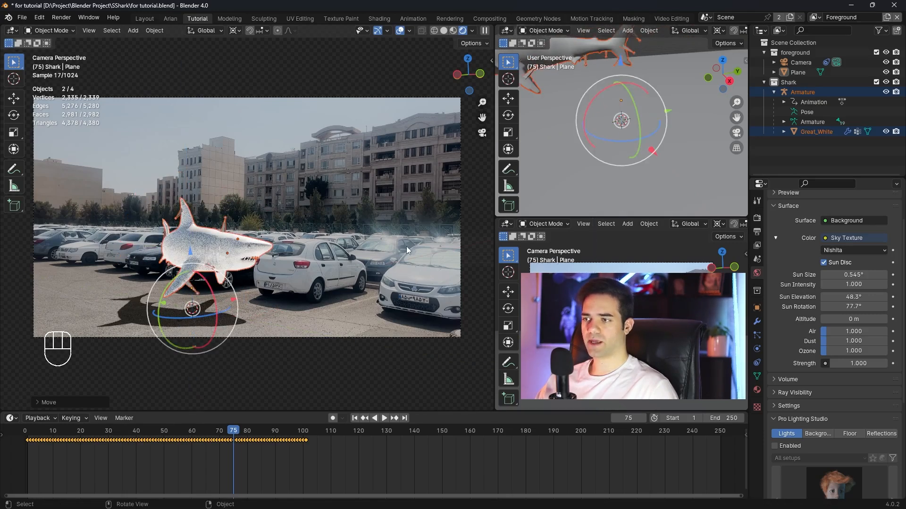
Set the sky texture's sun elevation to 55° and its sun rotation to 60°
left_click_drag(849, 297, 863, 297)
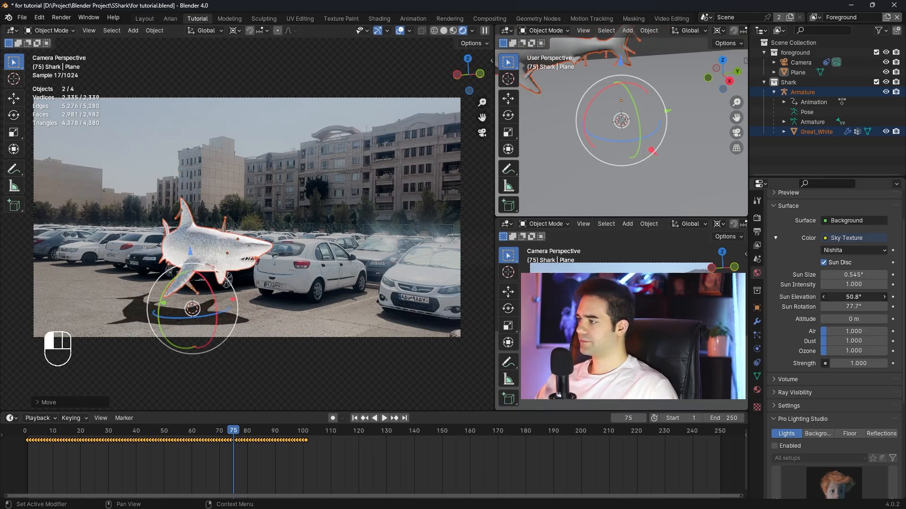
key("Return")
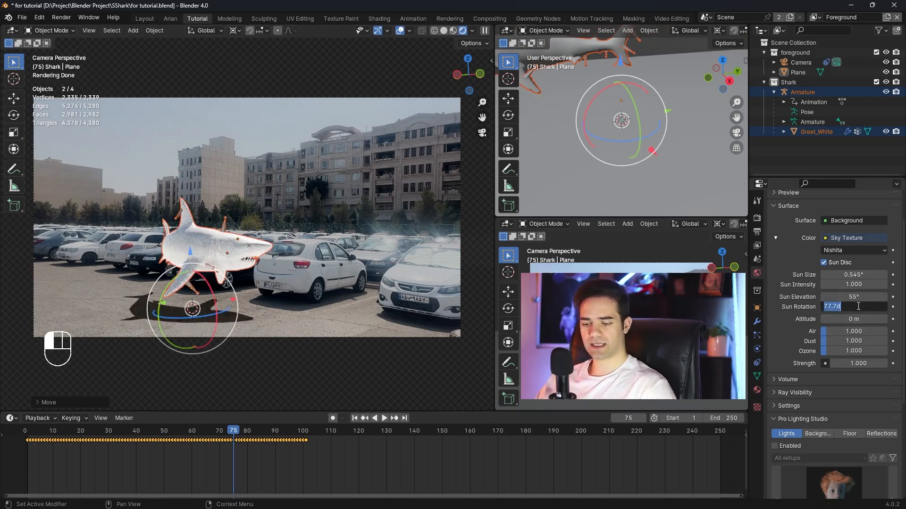
left_click(817, 321)
left_click_drag(853, 307, 788, 307)
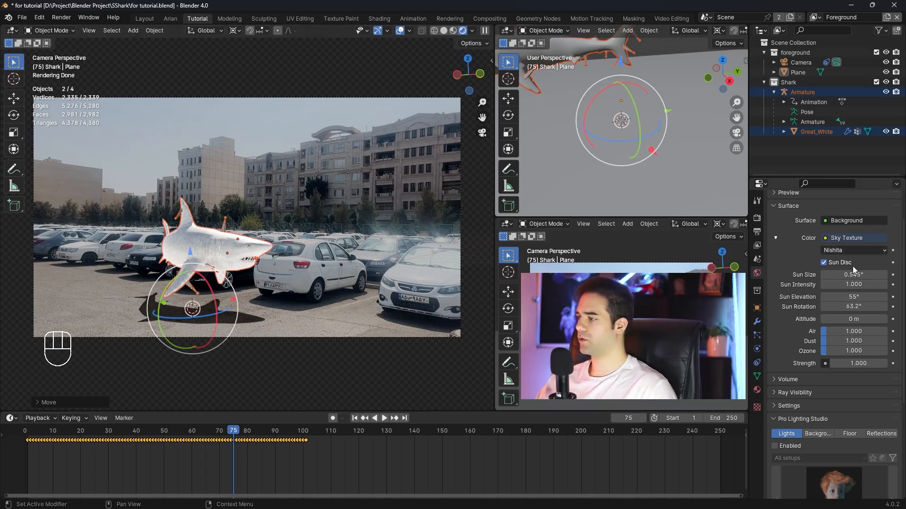
left_click(857, 307)
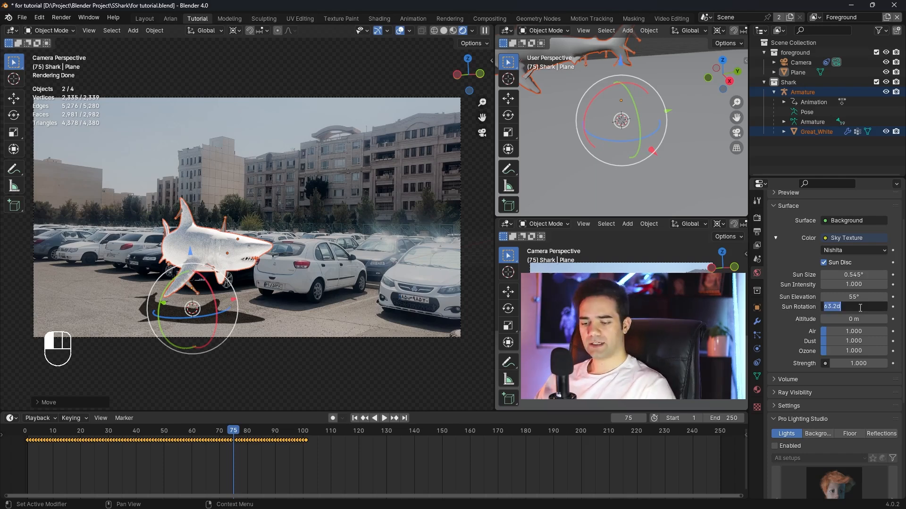
type("60")
key("Return")
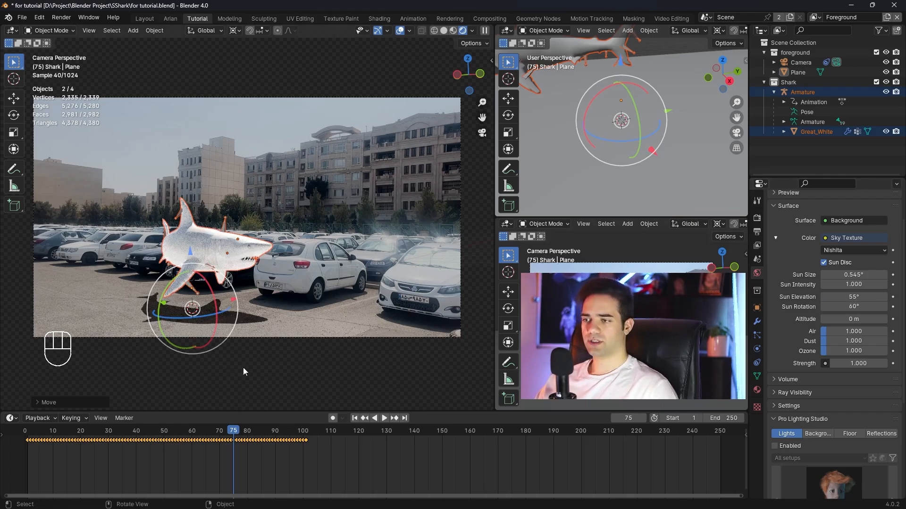
Go to frame 59 and set the sky texture's sun intensity to 0.5
left_click_drag(243, 428, 188, 442)
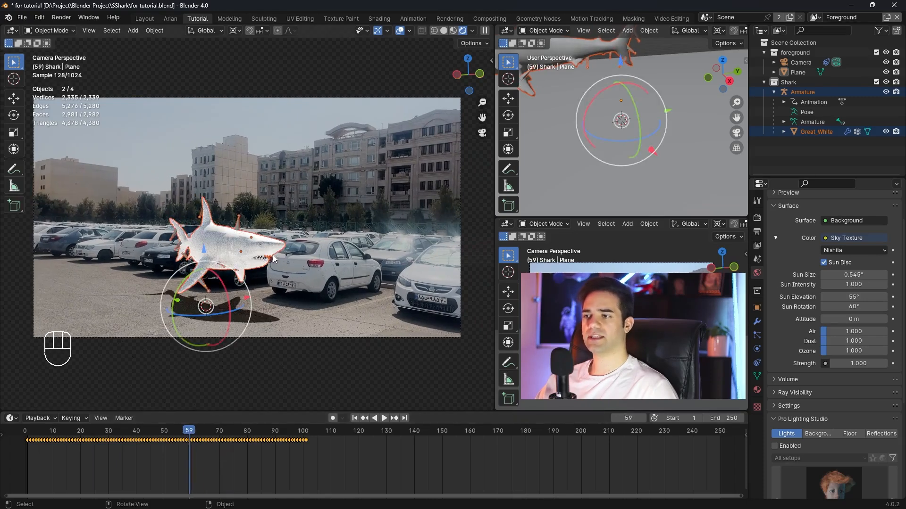
left_click_drag(827, 285, 807, 286)
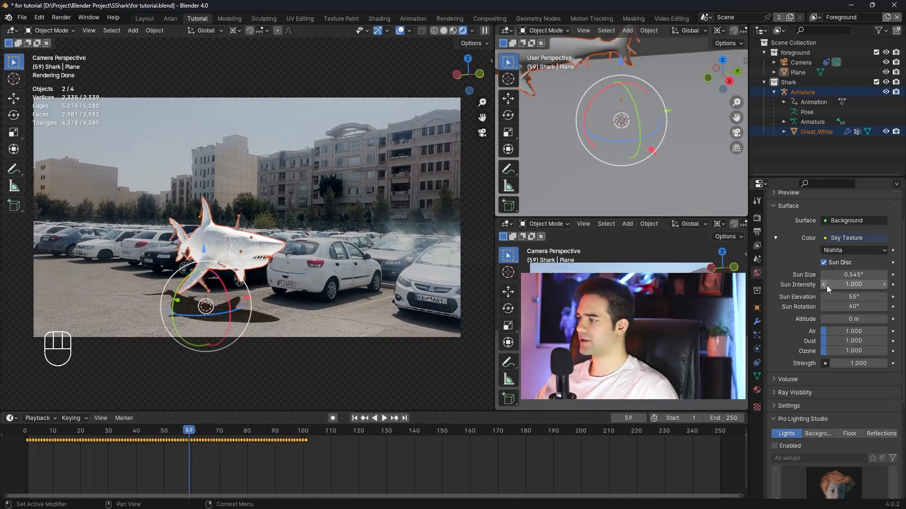
left_click(826, 285)
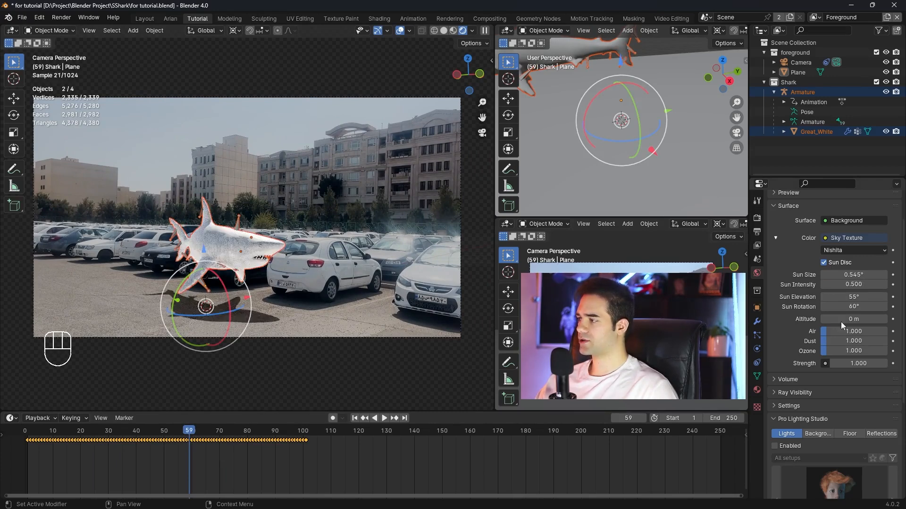
Lower the world background strength to 0.3
left_click(833, 363)
left_click(833, 364)
left_click(833, 363)
left_click(833, 364)
left_click(833, 363)
left_click(833, 364)
left_click(833, 364)
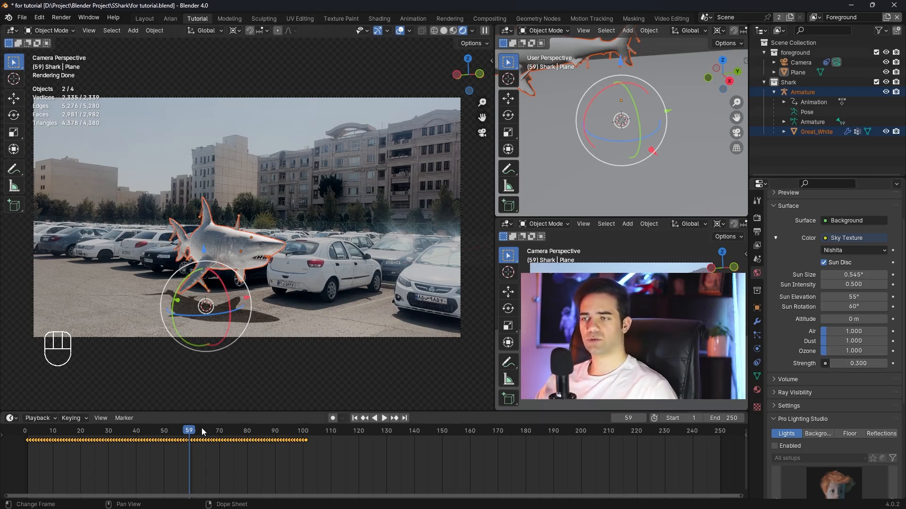
Play the animation beyond frame 100 and scrub back to check the shark's movement against the footage
left_click_drag(201, 429, 134, 432)
key("space")
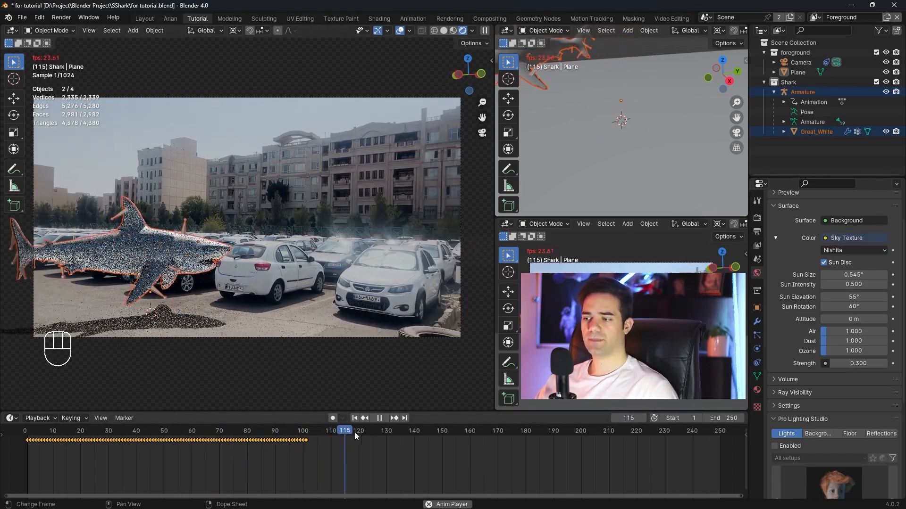
key("space")
left_click_drag(345, 432, 22, 427)
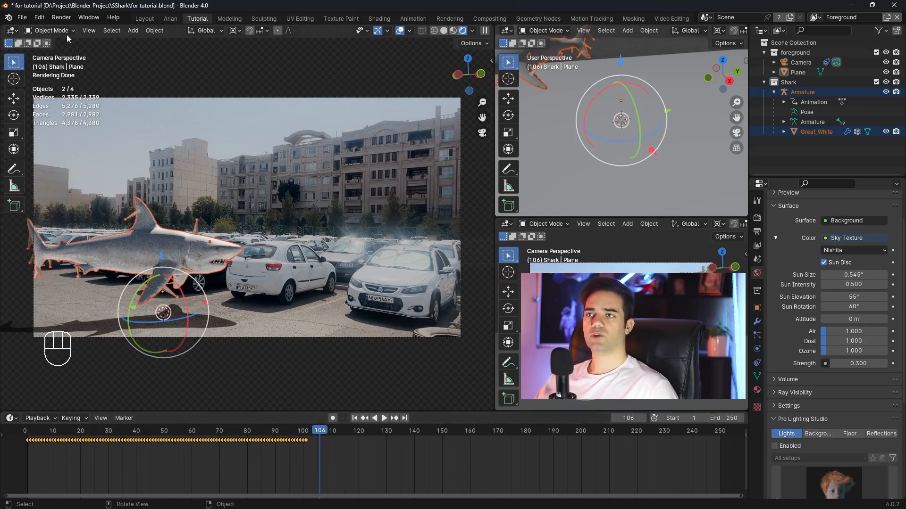
Put the shark's armature into Pose Mode and make its keyframed F-curves cyclic
left_click(172, 291)
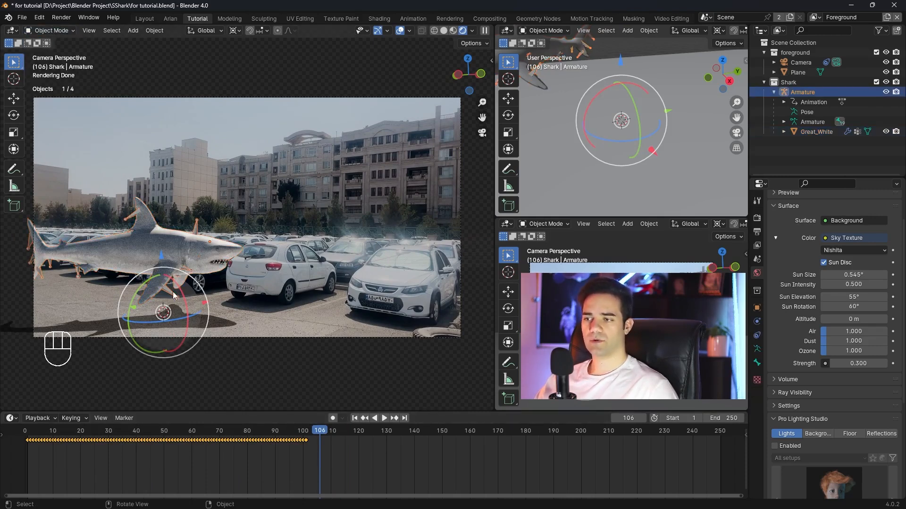
left_click(69, 31)
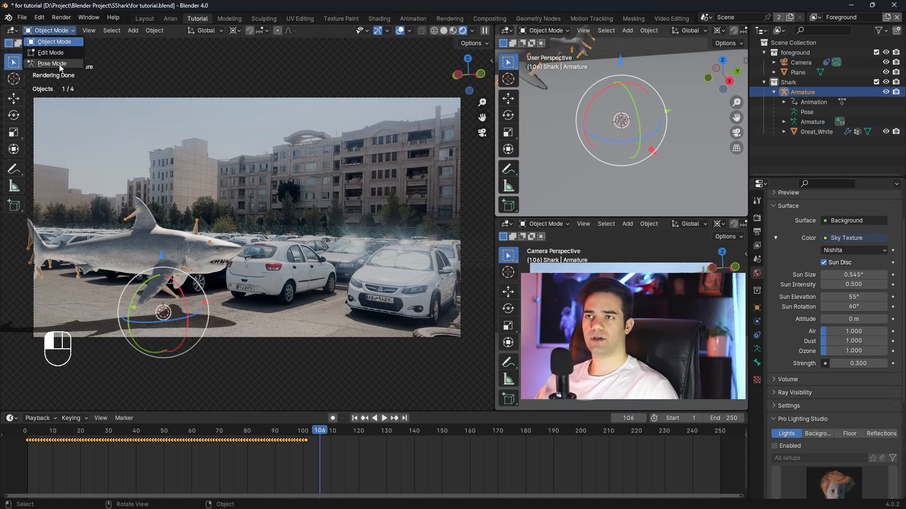
left_click(47, 66)
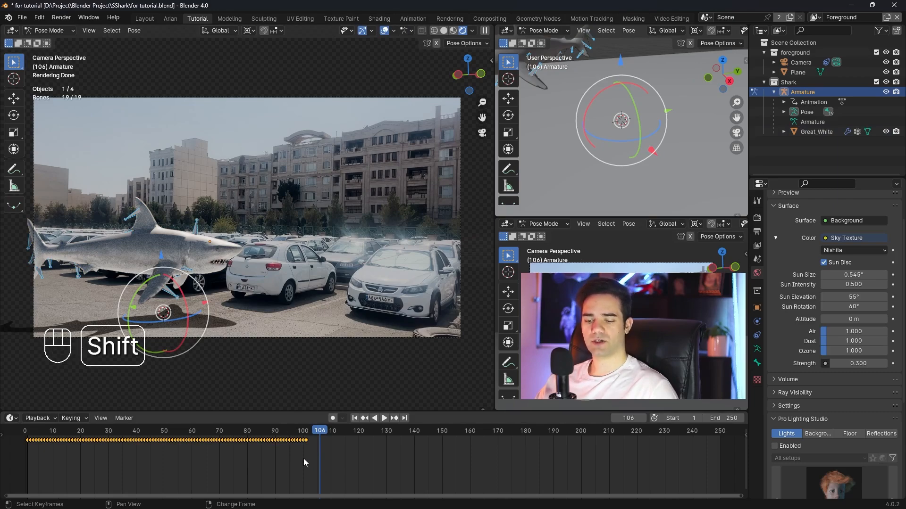
key("shift+e")
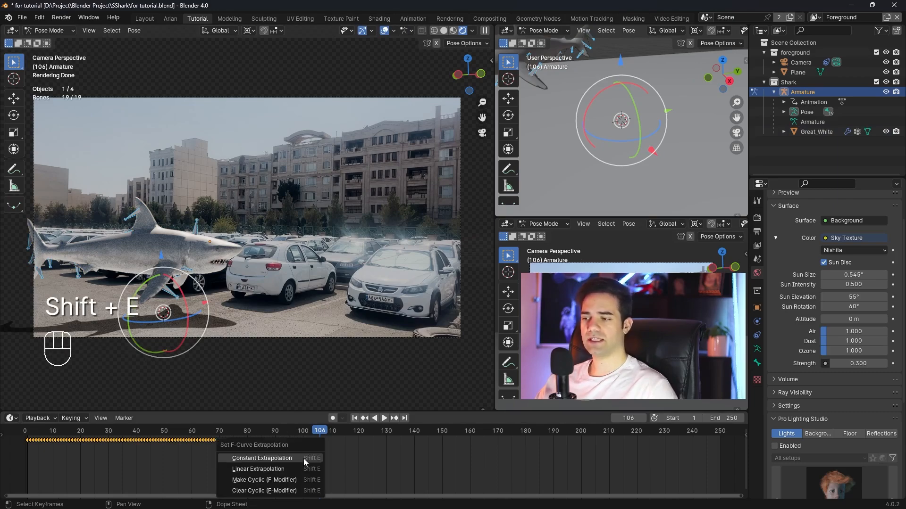
left_click(264, 480)
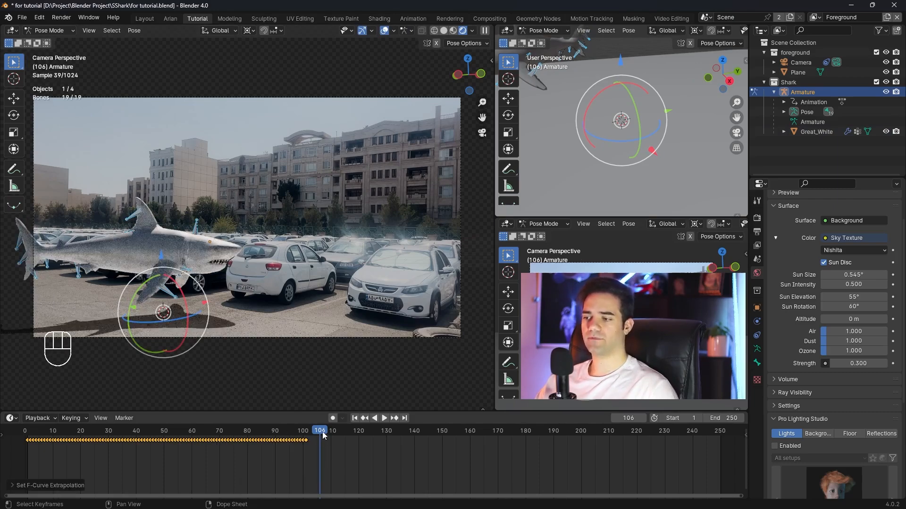
Play the animation past the last keyframe to check the shark's looping swim, stopping at frame 73
key("space")
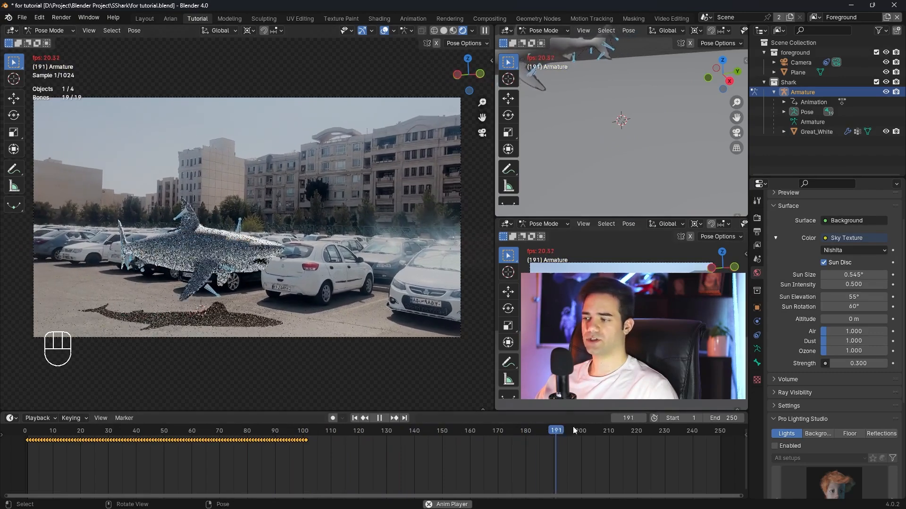
key("space")
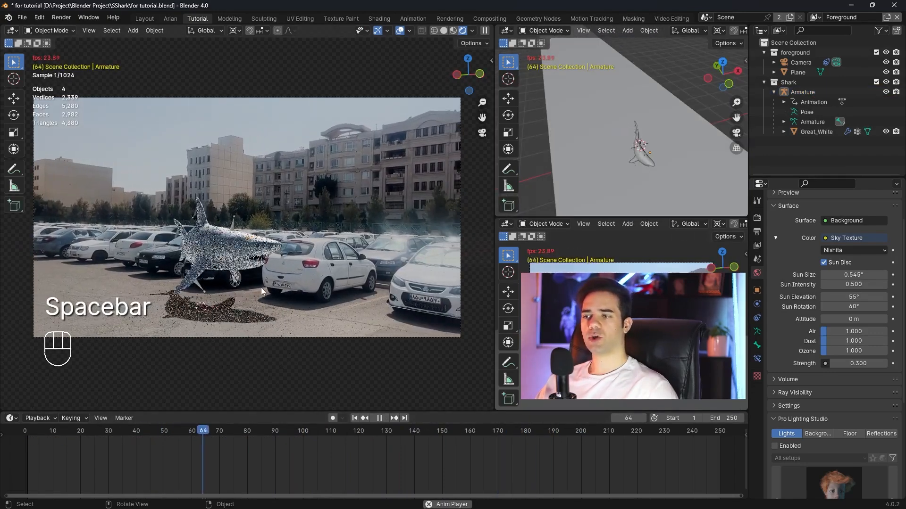
key("space")
Snap the 3D cursor to the Great_White shark mesh and get a closer view of the shark
left_click(228, 249)
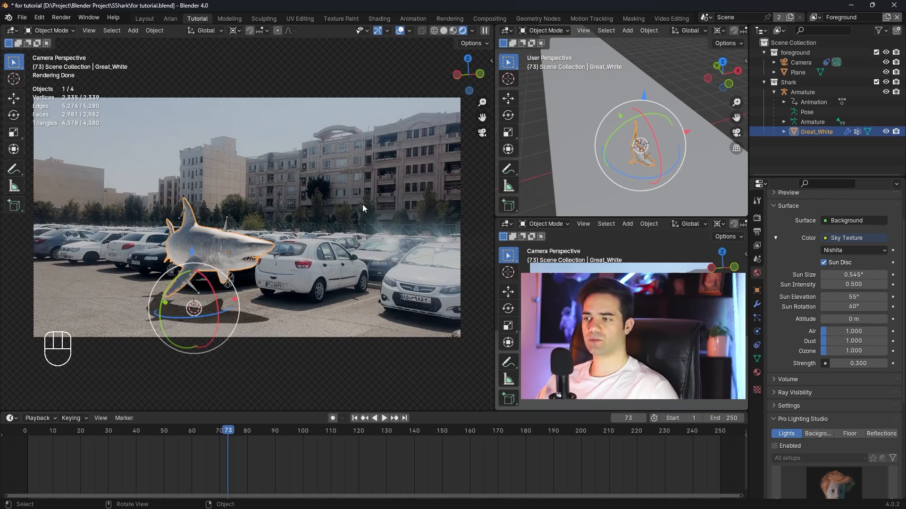
key("shift+s")
left_click(366, 264)
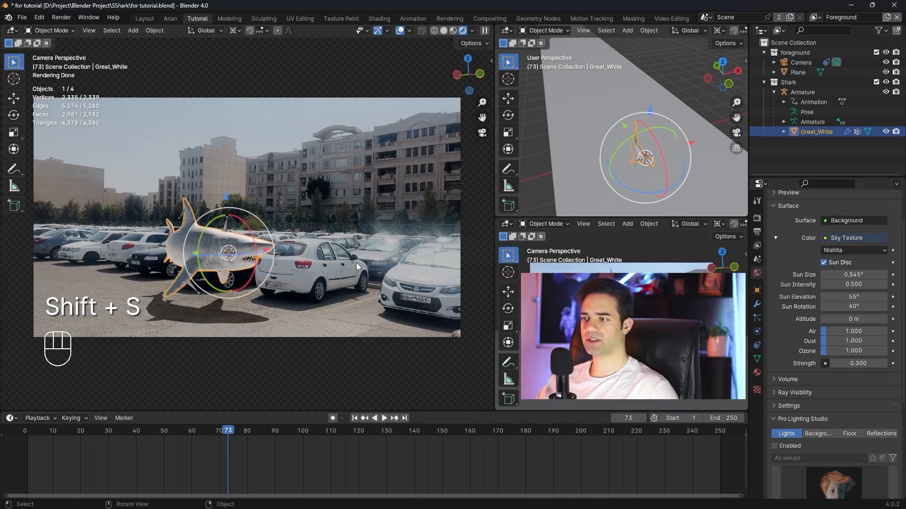
middle_click_drag(285, 255, 362, 244)
scroll(211, 266, "up", 4)
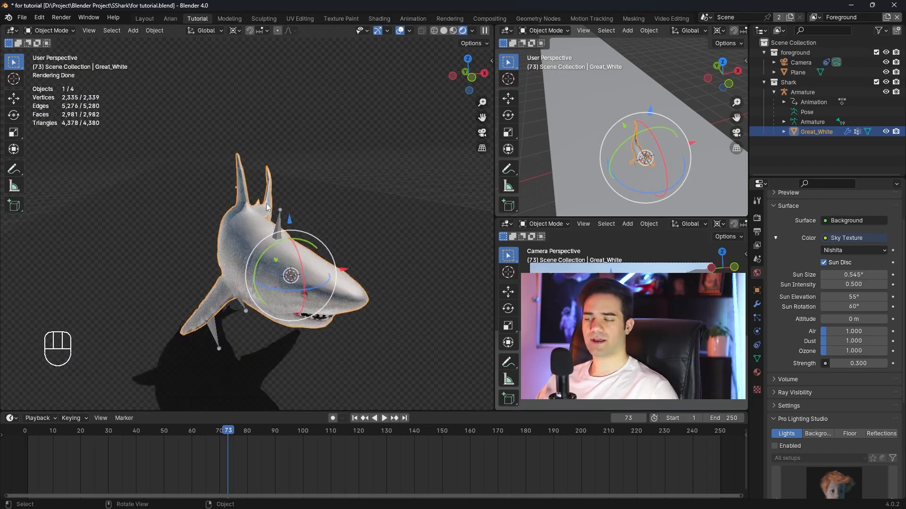
Add a cube empty, then enlarge and reposition it so that it surrounds the shark's body
key("shift+a")
mouse_move(155, 284)
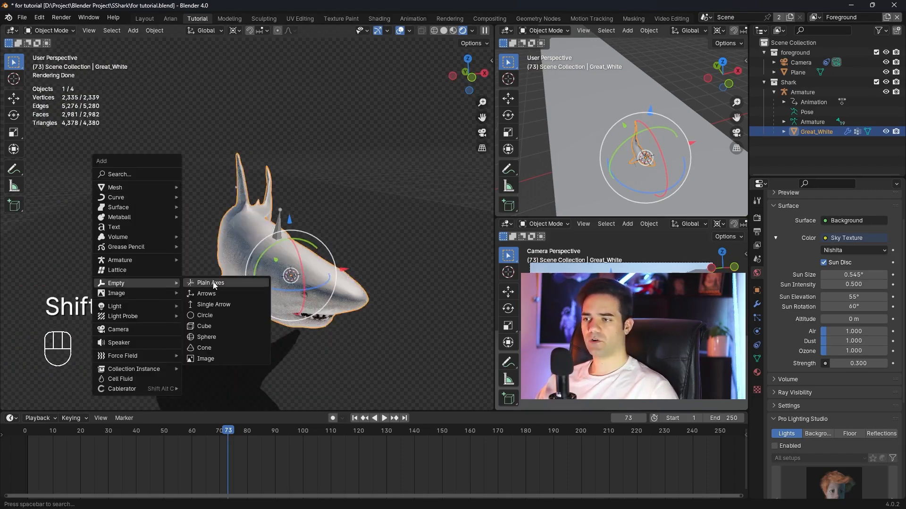
left_click(224, 326)
key("s")
left_click(353, 222)
left_click_drag(289, 220, 289, 190)
middle_click_drag(311, 246, 335, 248)
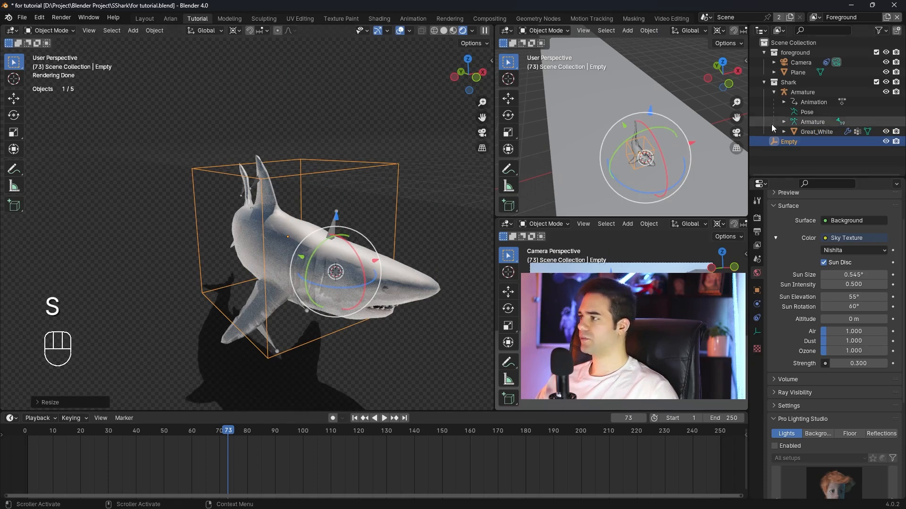
Parent the Shark collection's armature and mesh to the cube empty with Object (Keep Transform)
left_click(790, 85)
left_click(819, 132, "shift")
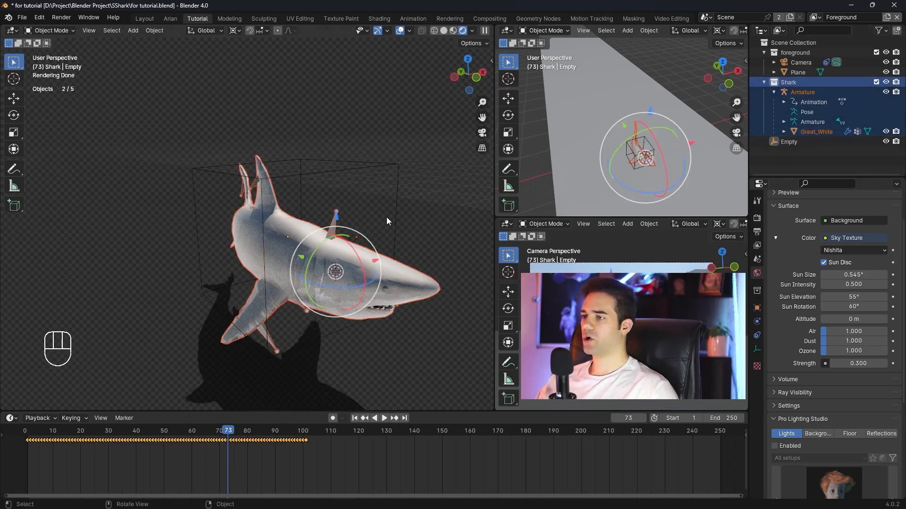
middle_click_drag(413, 217, 401, 228)
left_click(388, 163, "shift")
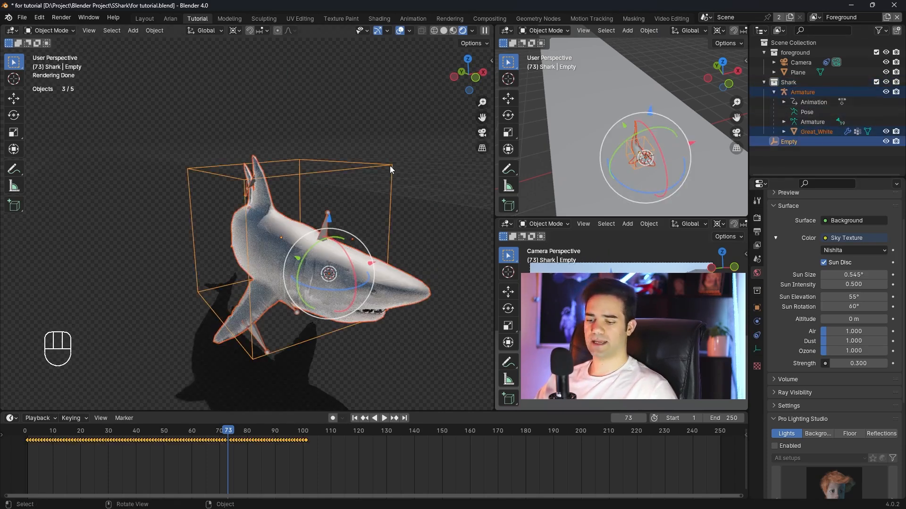
key("ctrl+p")
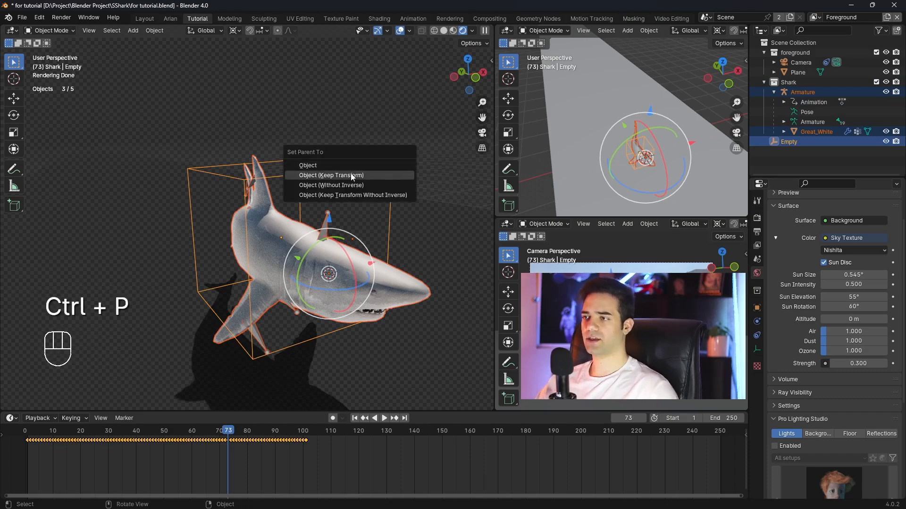
left_click(352, 175)
Try moving the cube empty on its own to test the shark's parenting
left_click(402, 167)
left_click(379, 163)
key("g")
right_click(337, 114)
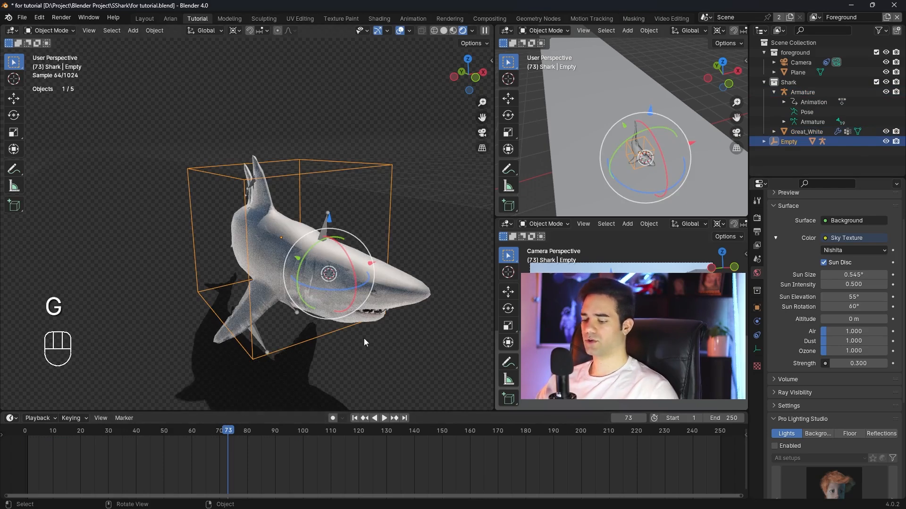
Return to the camera view, put the empty into the Shark collection and duplicate that collection
key("KP_0")
left_click(764, 82)
left_click_drag(788, 93, 791, 83)
right_click(795, 82)
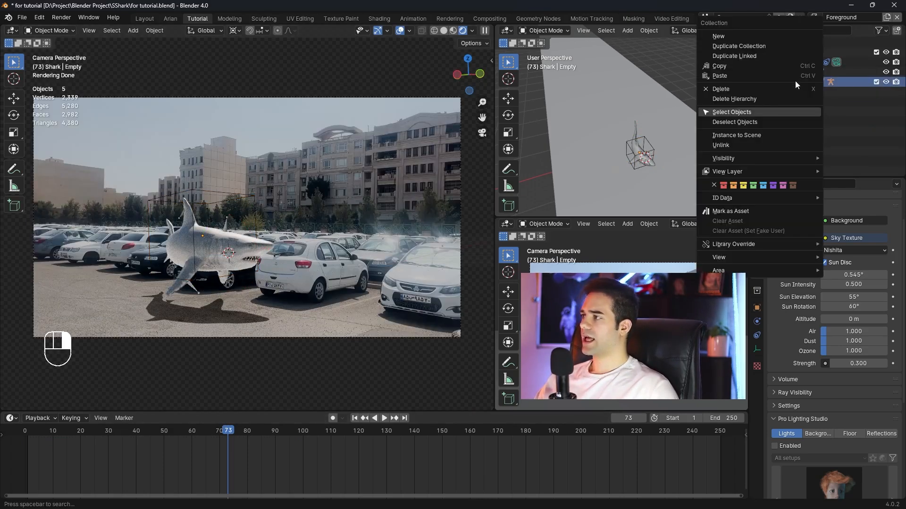
left_click(754, 46)
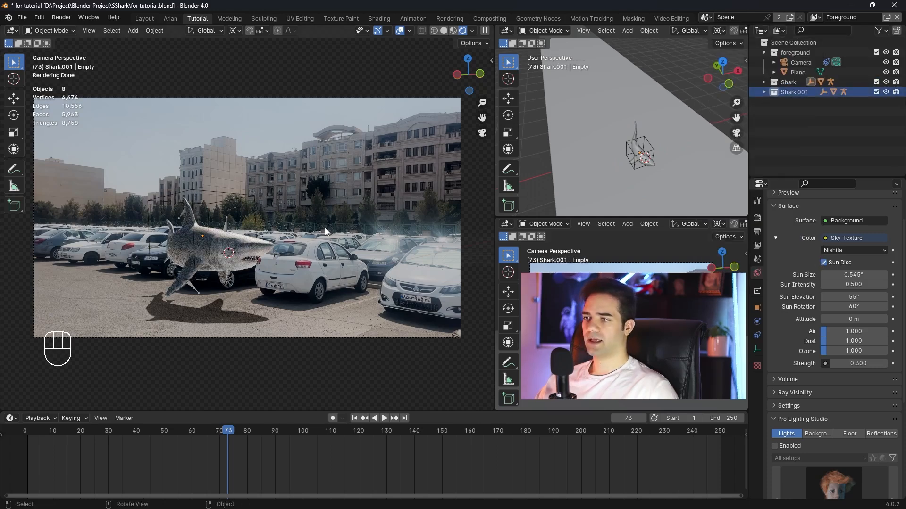
Select all objects of the duplicated shark collection and move the copy above the original, then along negative X towards the camera frame's upper-left corner
right_click(788, 94)
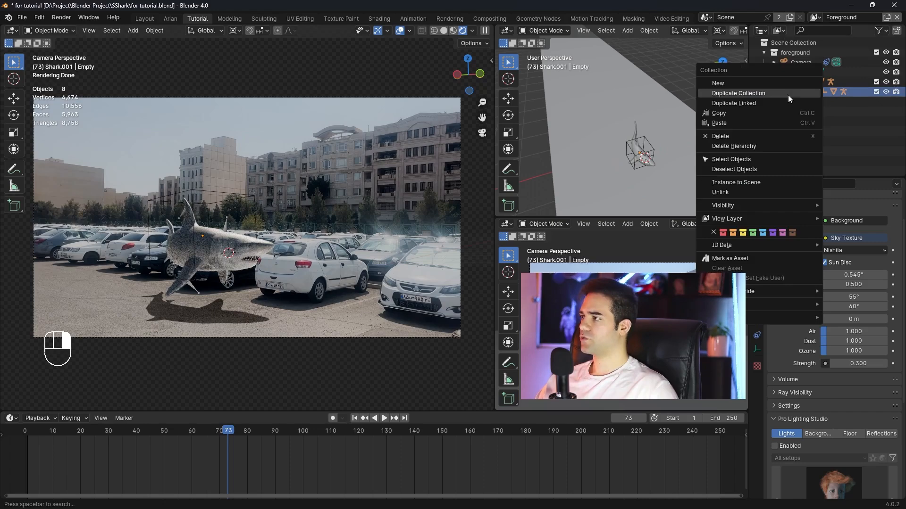
left_click(735, 160)
key("g")
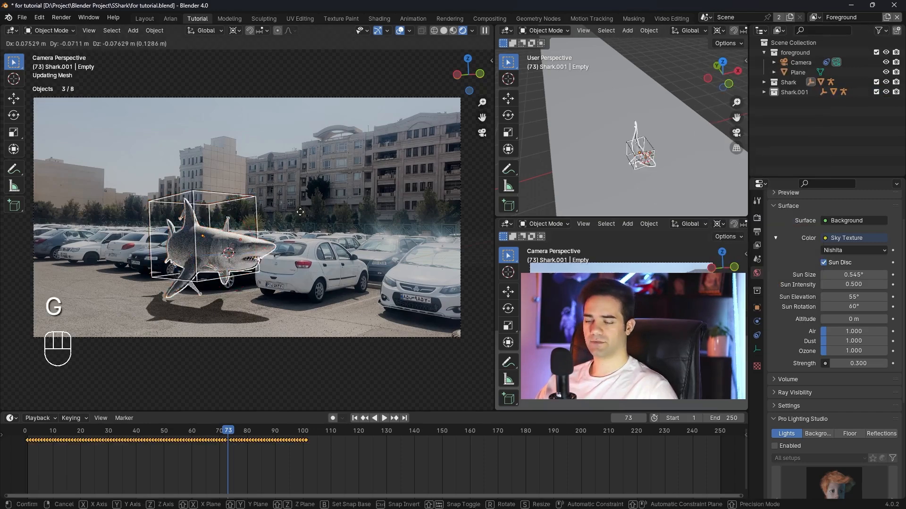
left_click(317, 234)
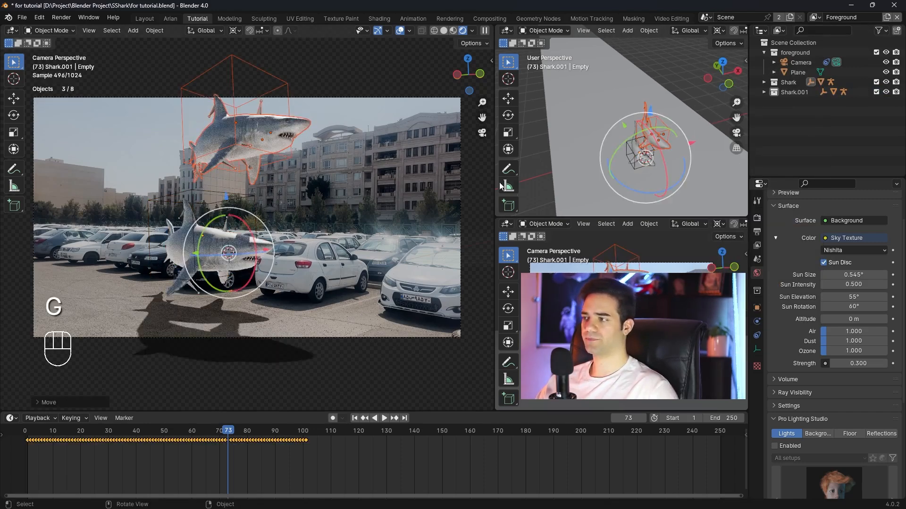
middle_click_drag(635, 187, 589, 162)
key("g")
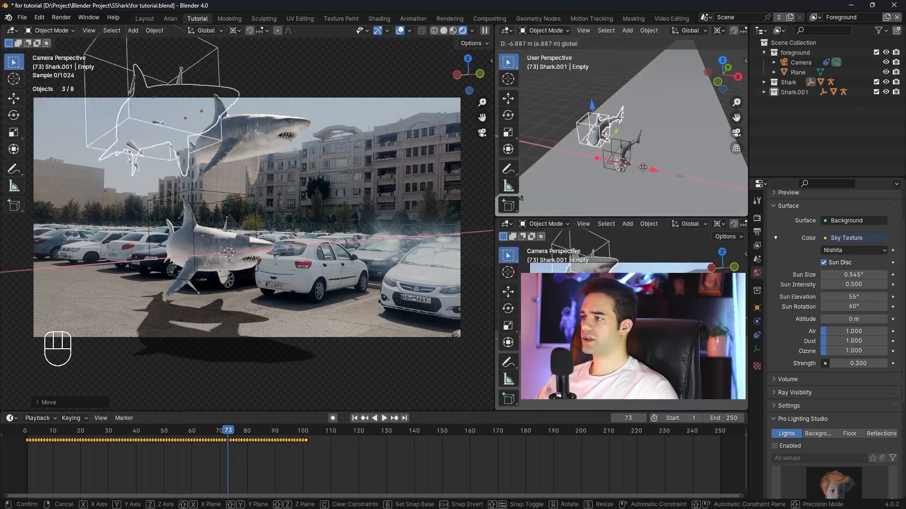
left_click(587, 168)
Set the transform orientation to Local
left_click(676, 31)
left_click(663, 71)
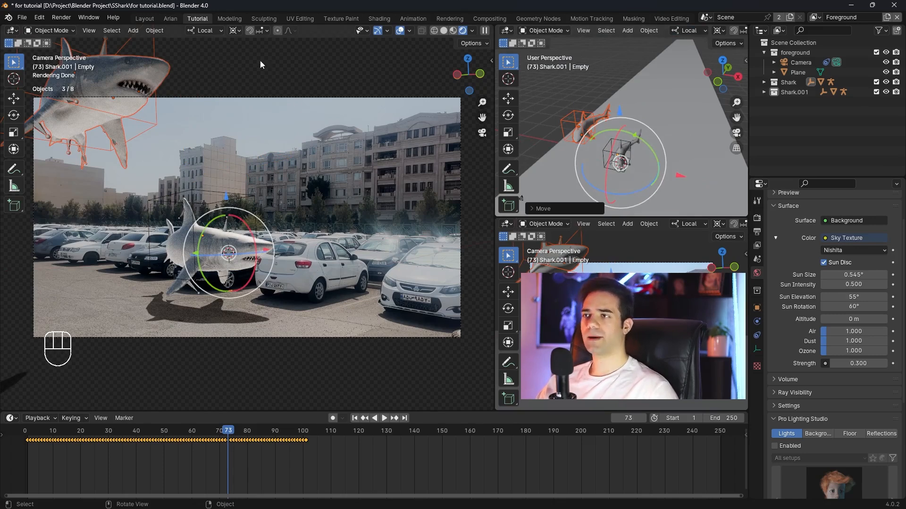
Try rotating the shark copy around the 3D Cursor pivot point
left_click(234, 31)
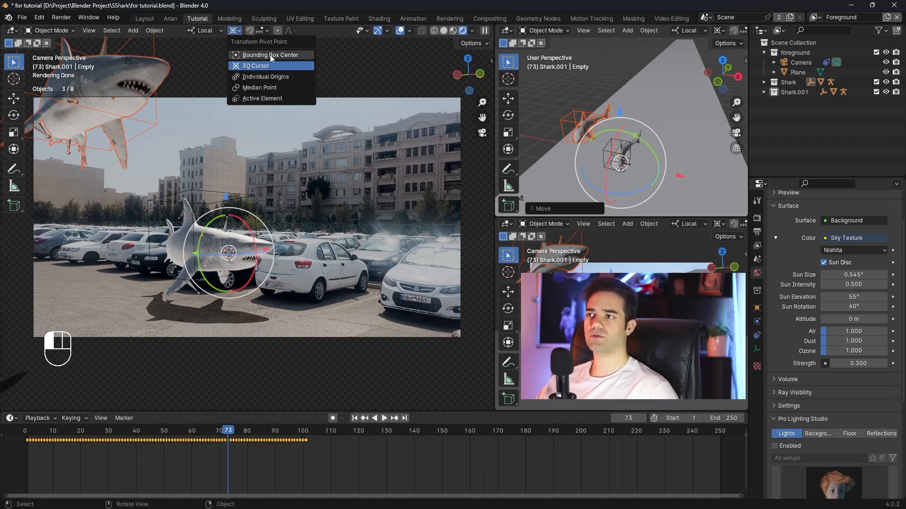
left_click(271, 55)
left_click(234, 31)
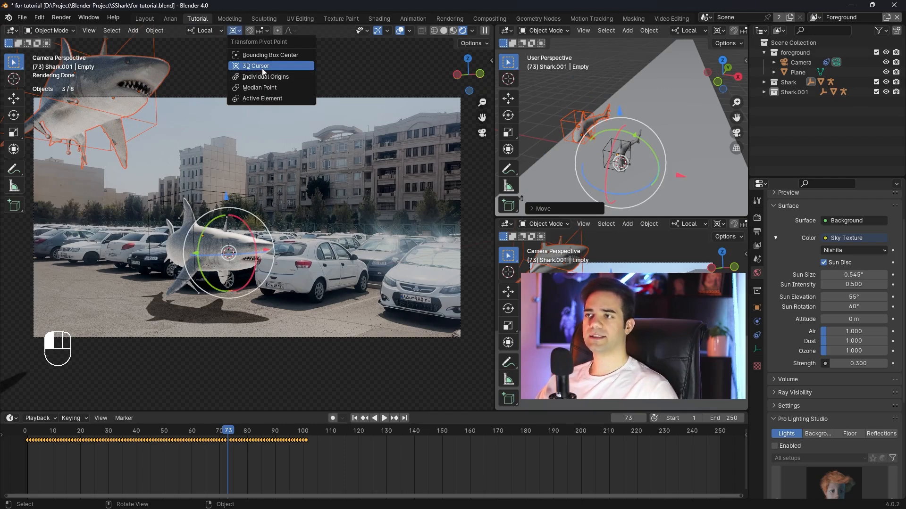
left_click(258, 66)
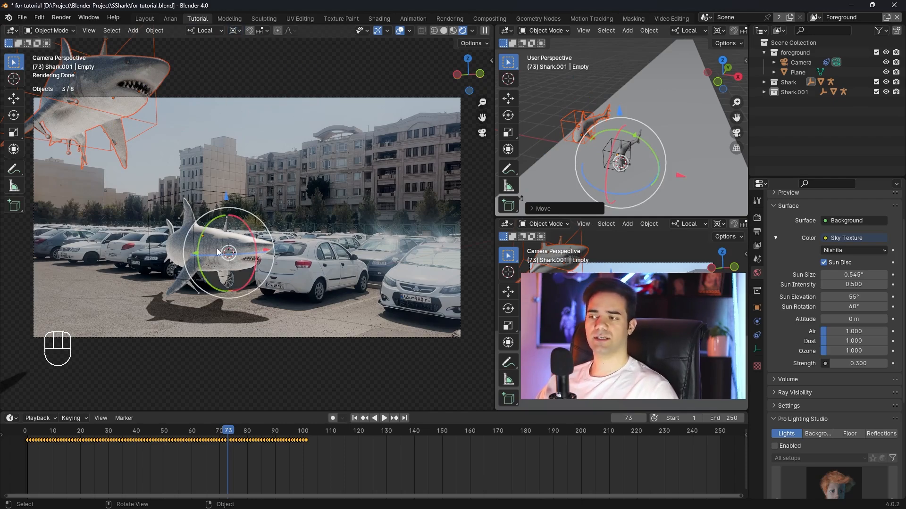
key("r")
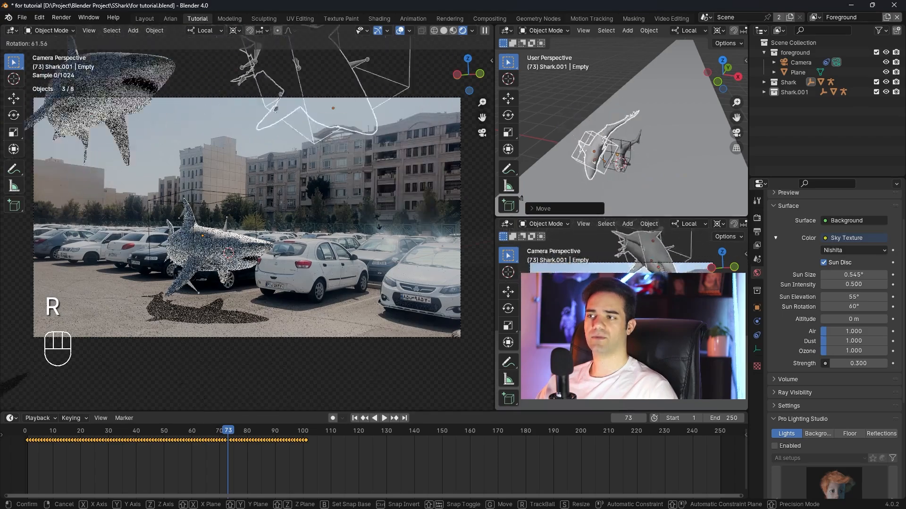
left_click(324, 200)
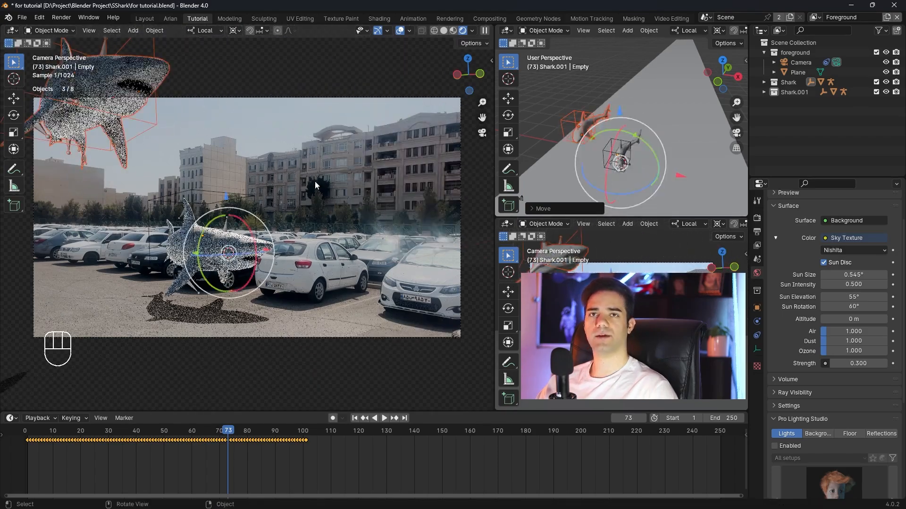
Set the transform pivot to Bounding Box Center, then move and rotate the shark copy until it sits outside the camera frame's left edge
left_click(235, 30)
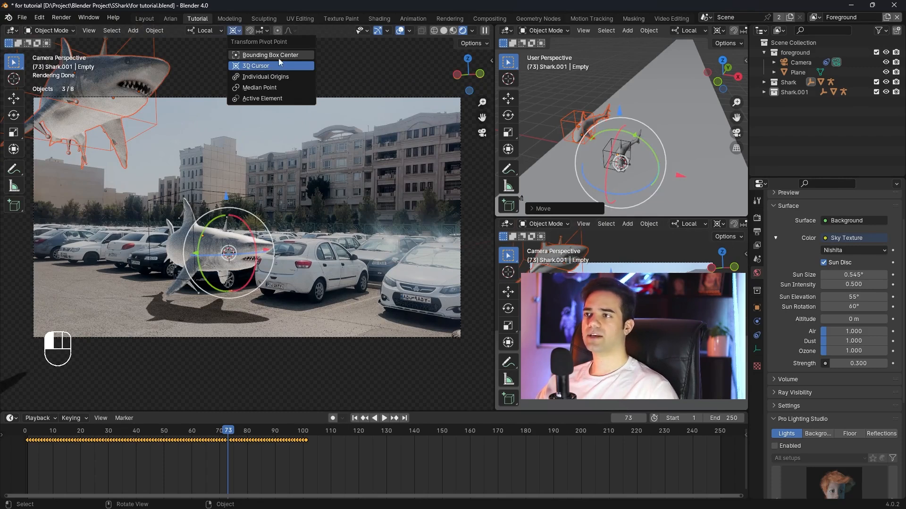
left_click(278, 56)
middle_click_drag(626, 118, 647, 134)
left_click_drag(574, 108, 557, 89)
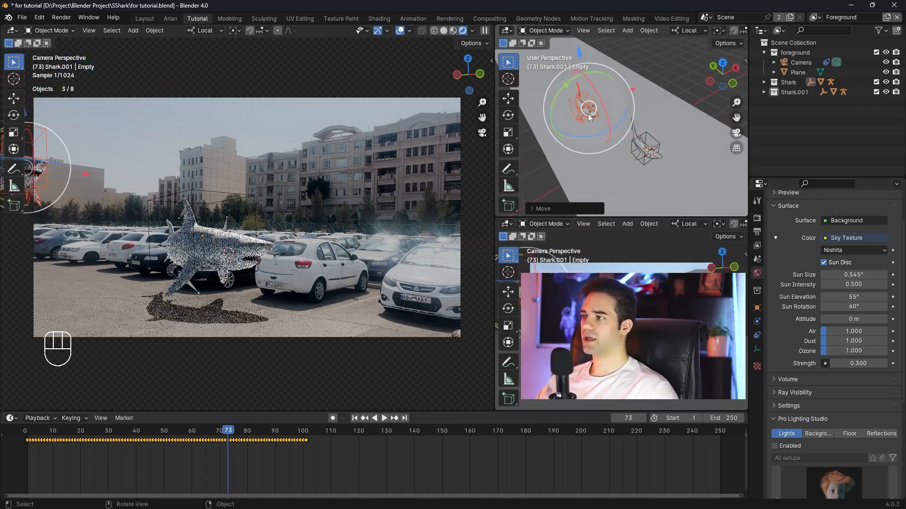
left_click_drag(605, 132, 625, 118)
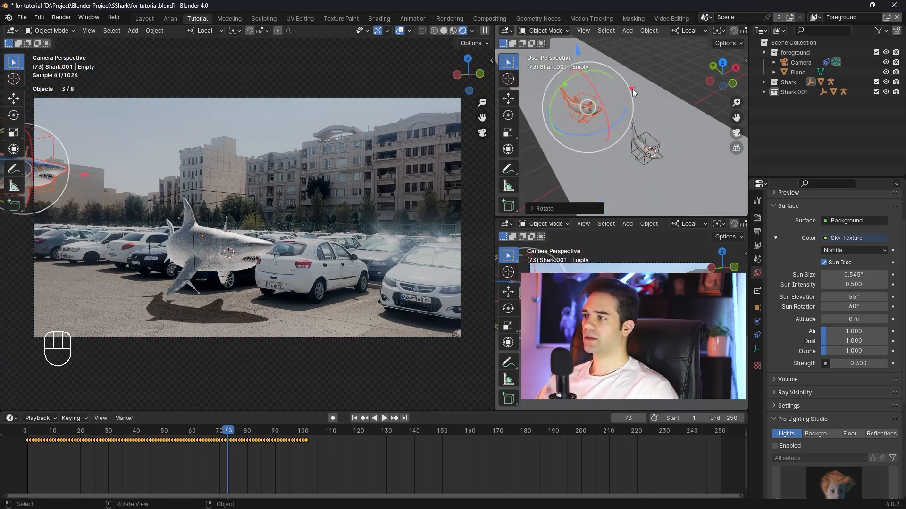
key("g")
key("x")
left_click(597, 100)
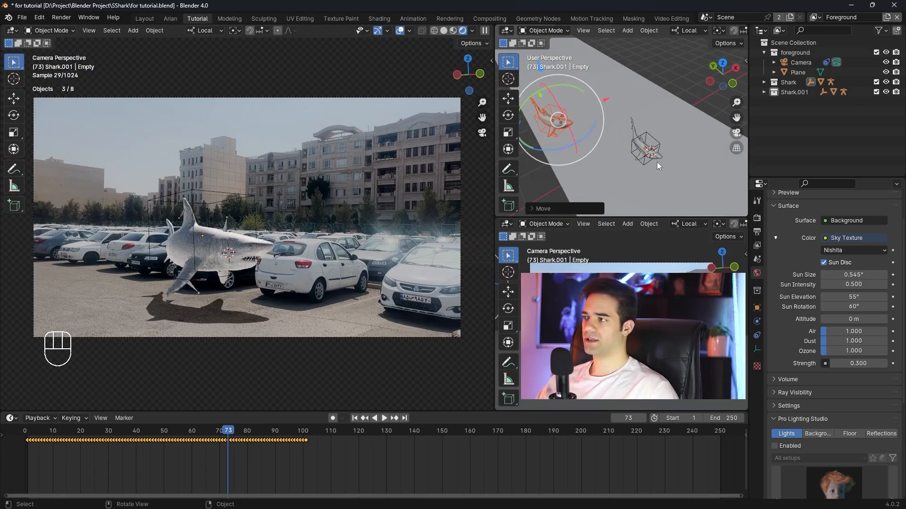
Select all objects of the Shark collection and move the original shark back towards its copy
left_click(646, 163)
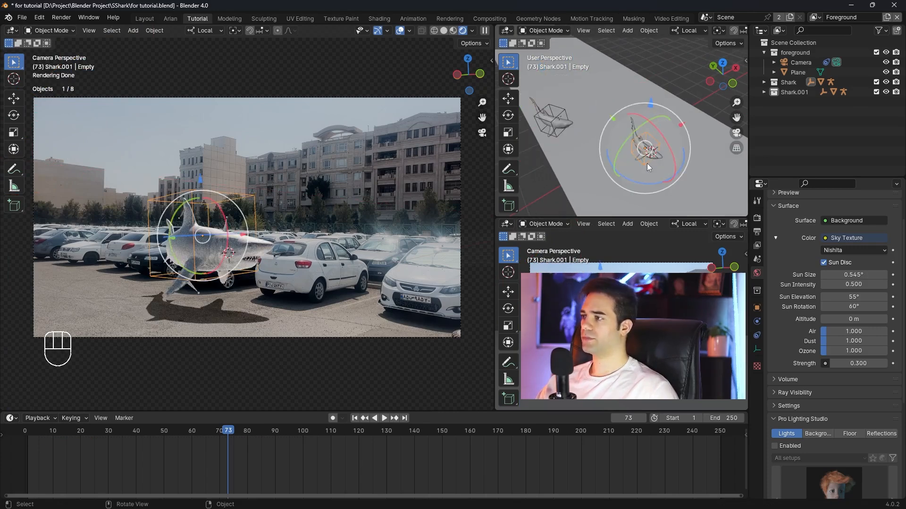
left_click(792, 84)
right_click(793, 84)
left_click(769, 113)
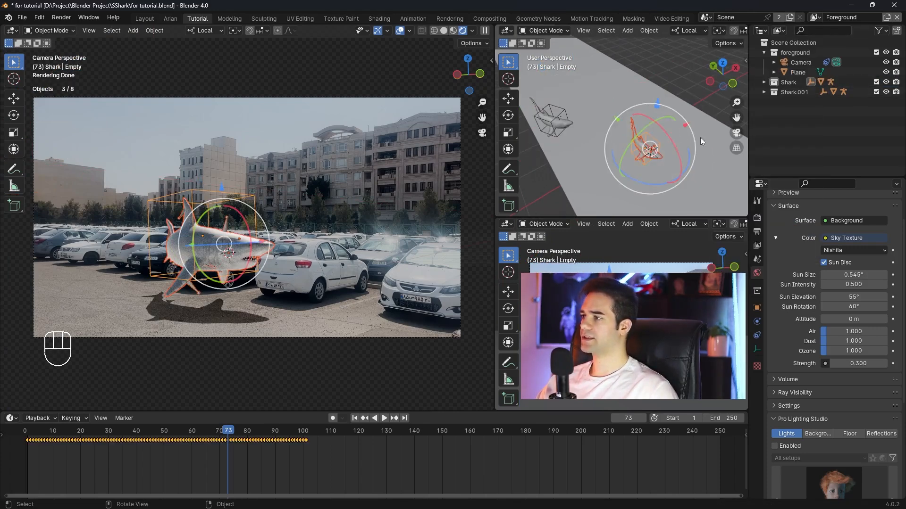
left_click_drag(617, 120, 583, 87)
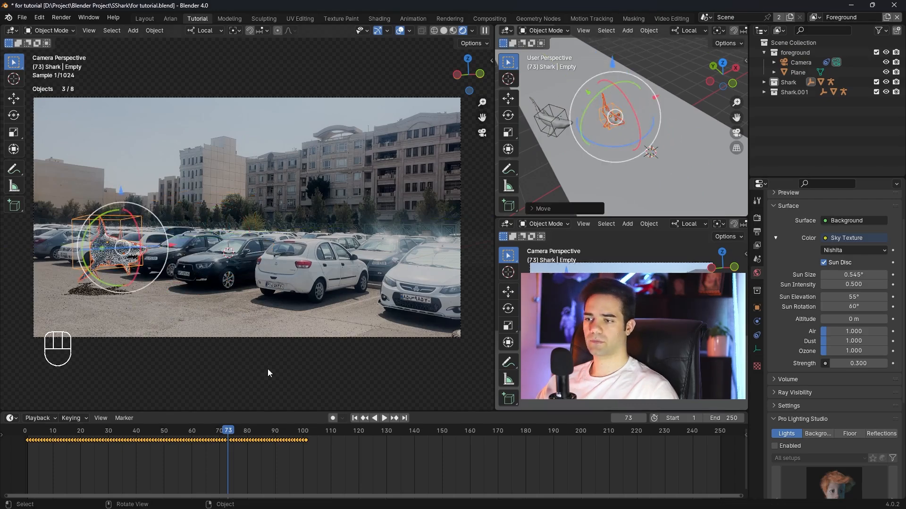
At frame 0, place the original shark's empty at the camera frame's left edge and insert a keyframe for it
key("space")
left_click(28, 431)
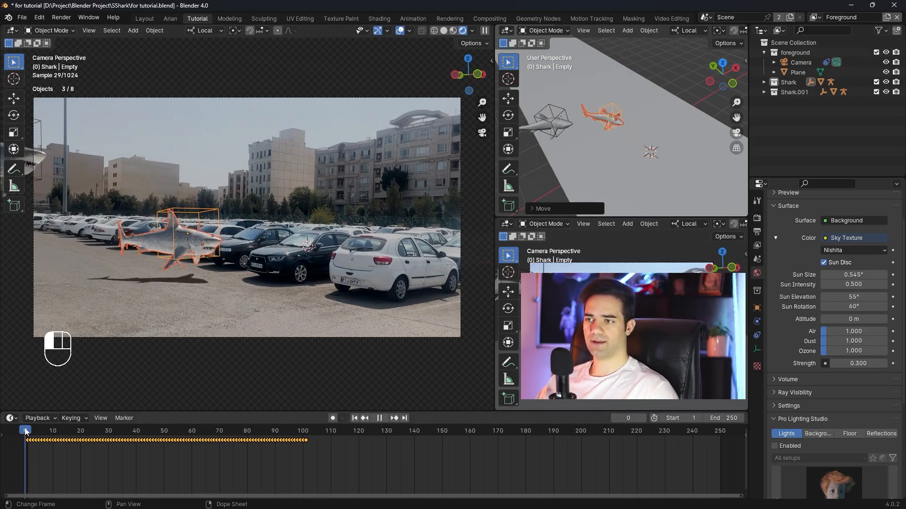
left_click(186, 231)
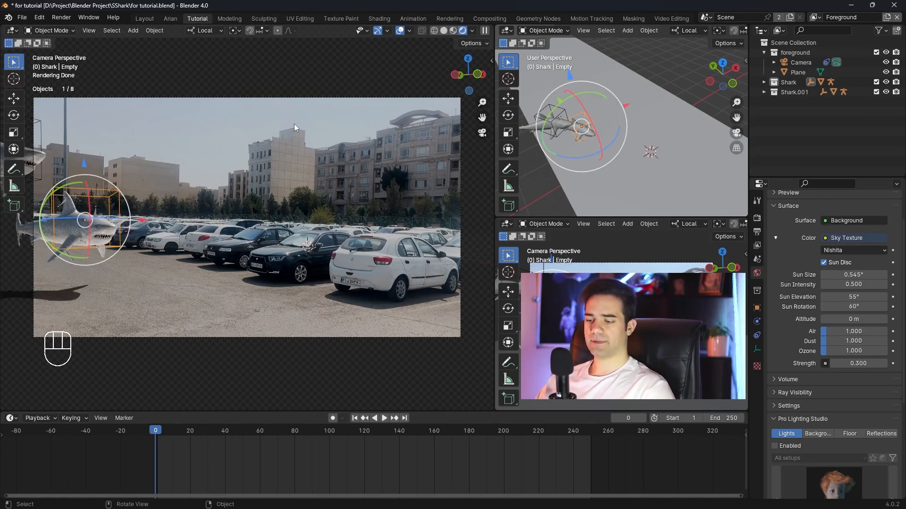
key("i")
left_click(236, 152)
At frame 140, move the original shark's empty along its local Y and X axes and rotate it about 11° around local Z
left_click_drag(182, 426, 399, 442)
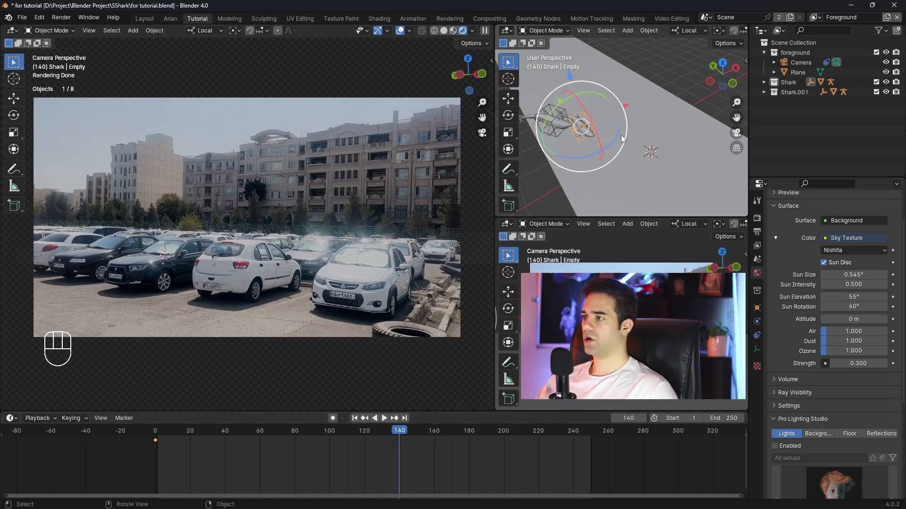
key("g")
key("y")
left_click(595, 113)
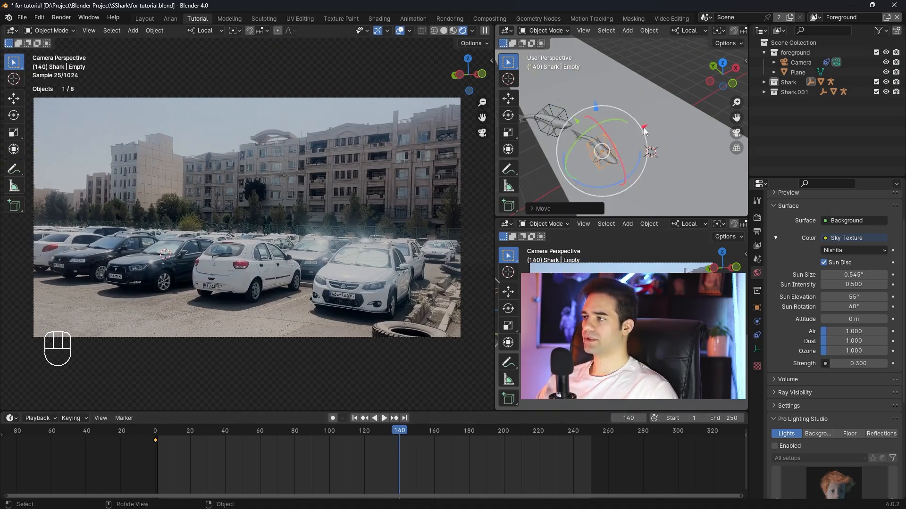
key("g")
key("x")
left_click(651, 146)
key("r")
key("z")
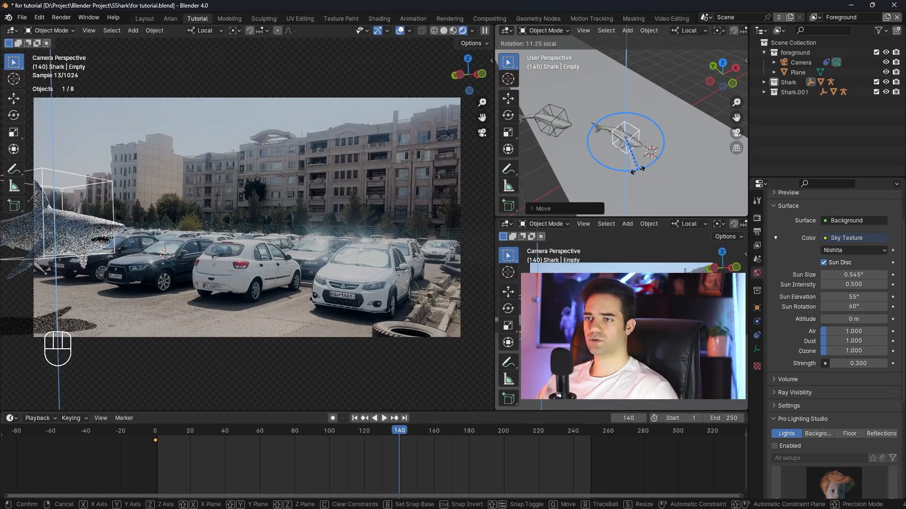
left_click(638, 170)
Move the original shark's empty forward along local Y to the middle of the camera view and keyframe it at frame 140
key("g")
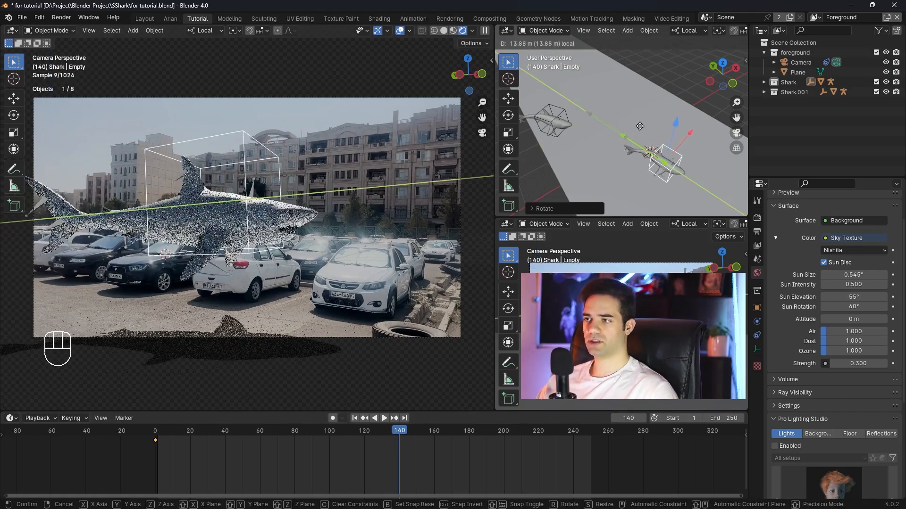
left_click(666, 146)
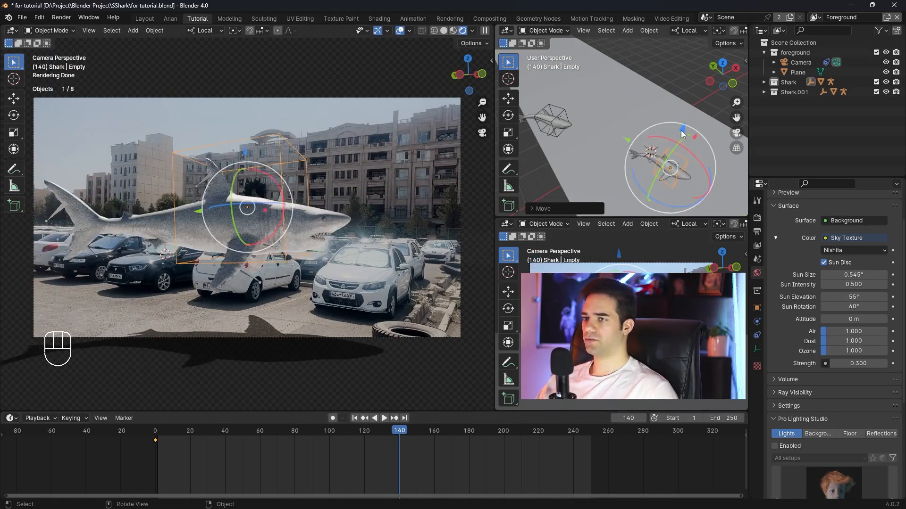
key("i")
left_click(658, 100)
Play back the original shark's movement towards the frame 140 keyframe
left_click(384, 418)
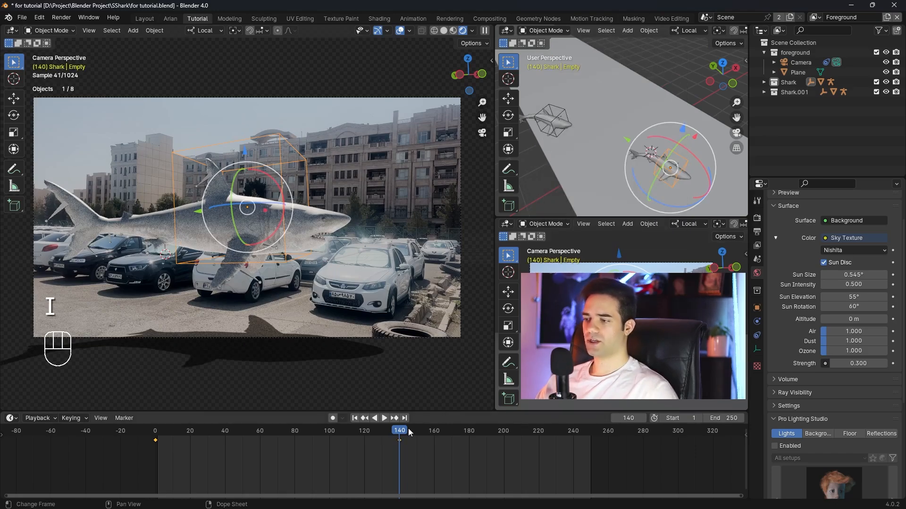
left_click(361, 431)
left_click_drag(361, 430, 216, 430)
key("space")
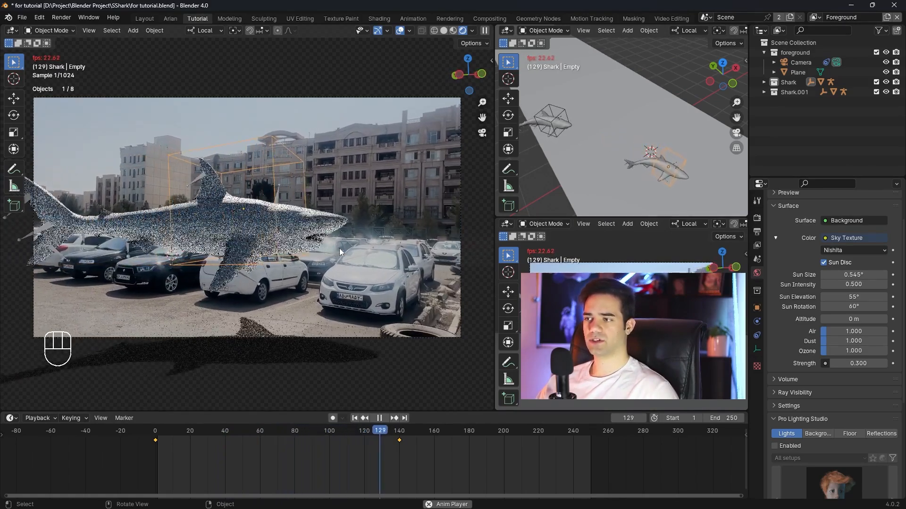
key("space")
At frame 240, move the original shark's empty farther along local Y, out of the camera frame, and insert a keyframe
left_click_drag(423, 429, 573, 440)
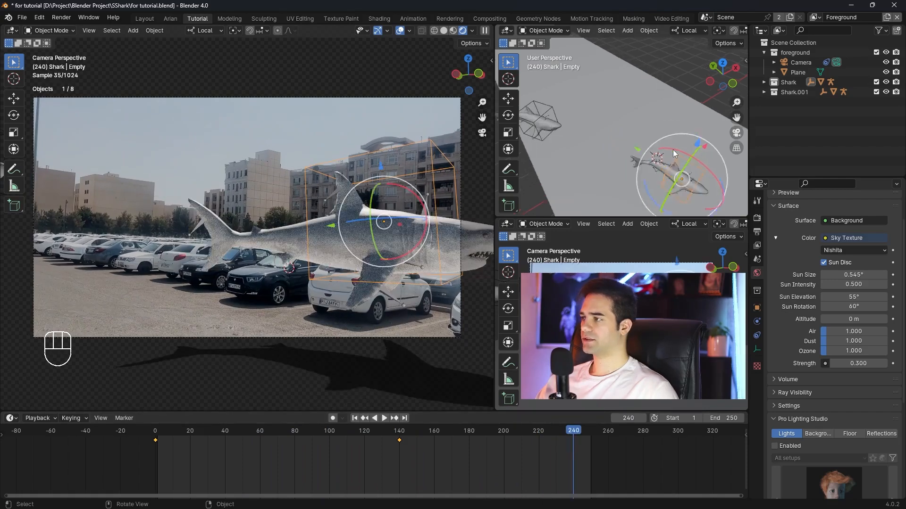
key("g")
key("y")
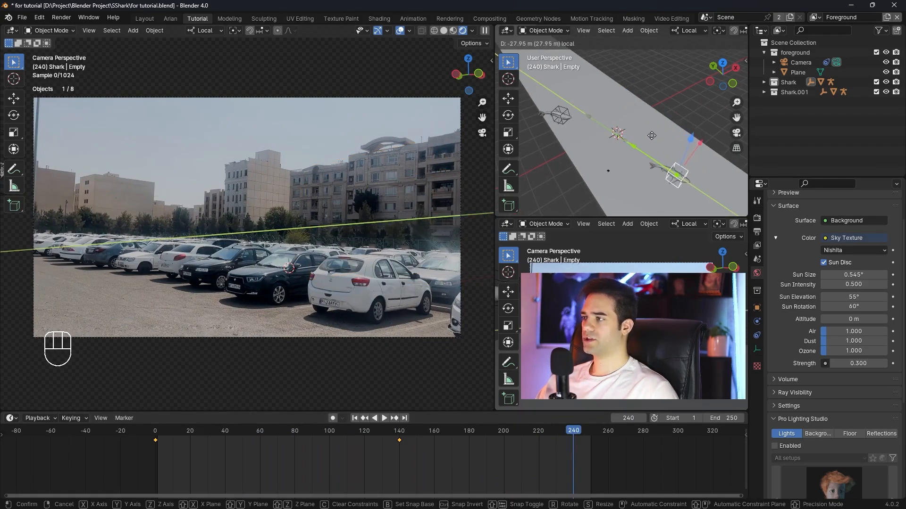
left_click(657, 138)
key("i")
left_click(641, 119)
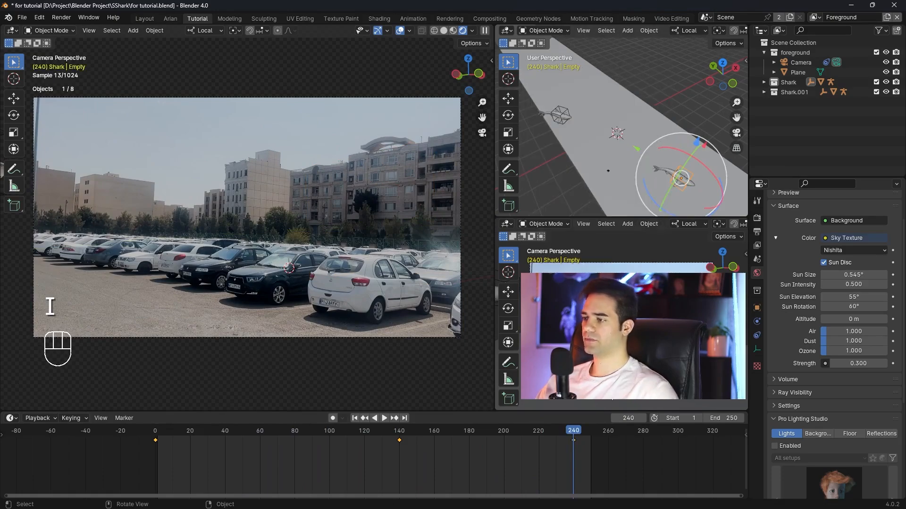
Play back the original shark's full swim path across the shot, including from frame 1
left_click_drag(573, 436, 385, 437)
key("space")
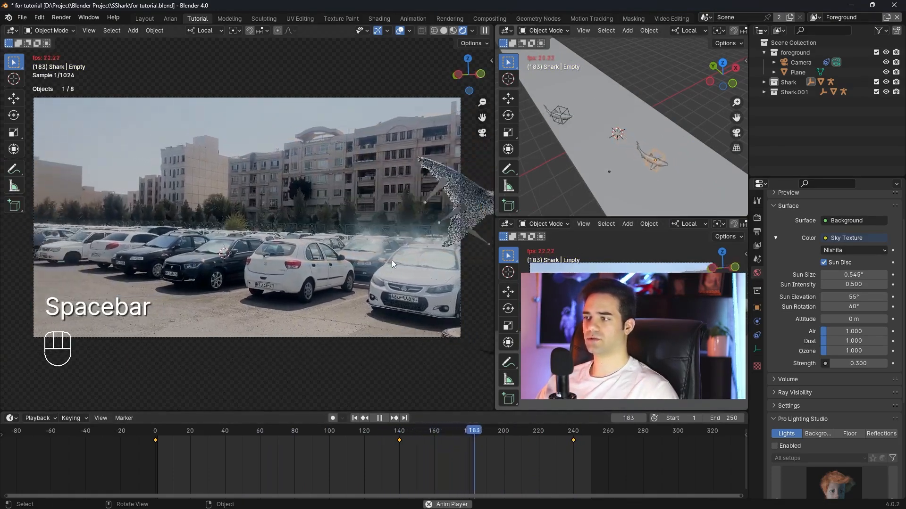
key("space")
left_click_drag(489, 432, 157, 441)
key("space")
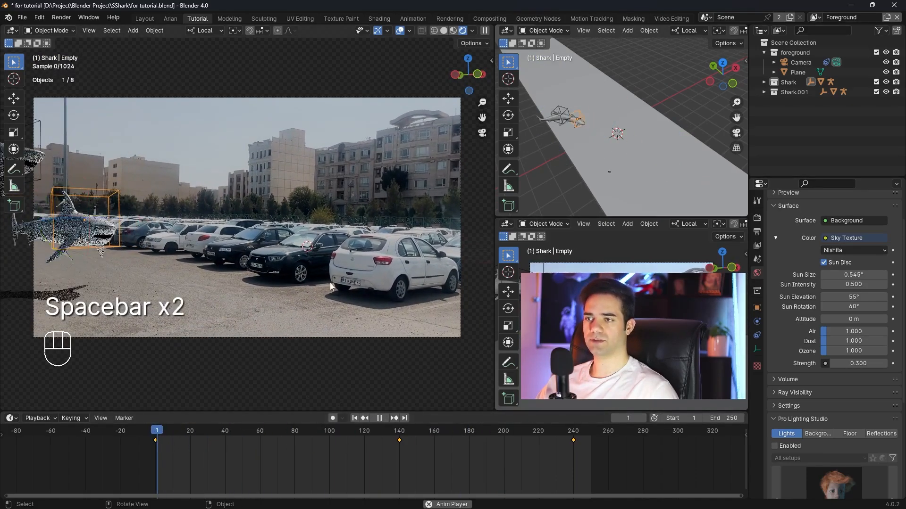
key("space")
Duplicate the Shark.001 collection, select all objects of the new copy and move that third shark behind the second one
scroll(581, 135, "up", 3)
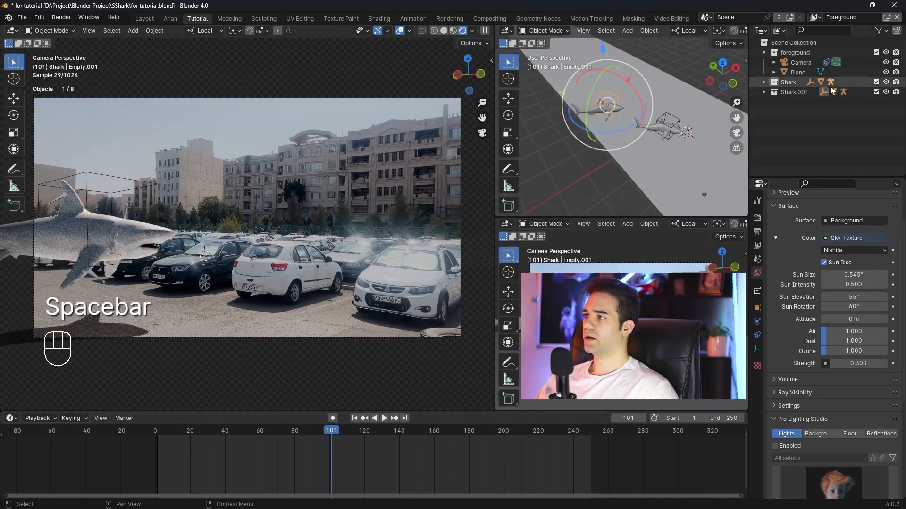
left_click(788, 92)
right_click(788, 91)
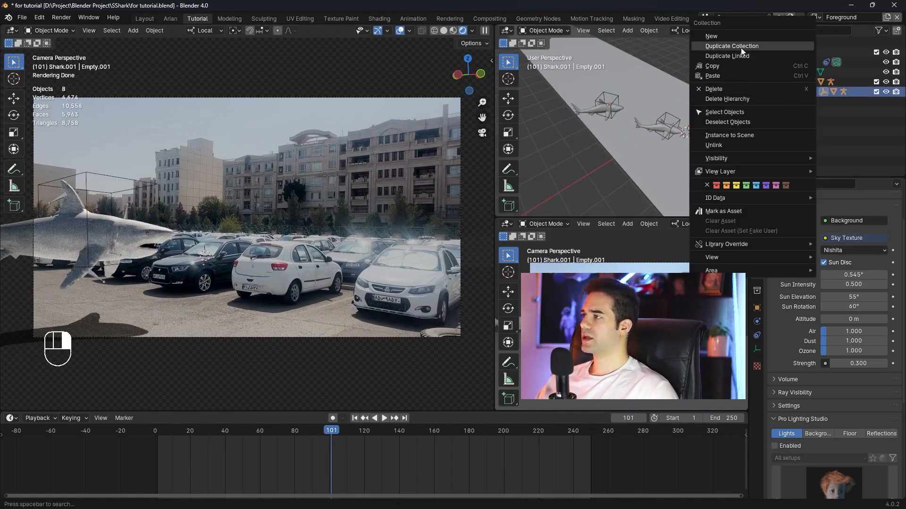
left_click(731, 46)
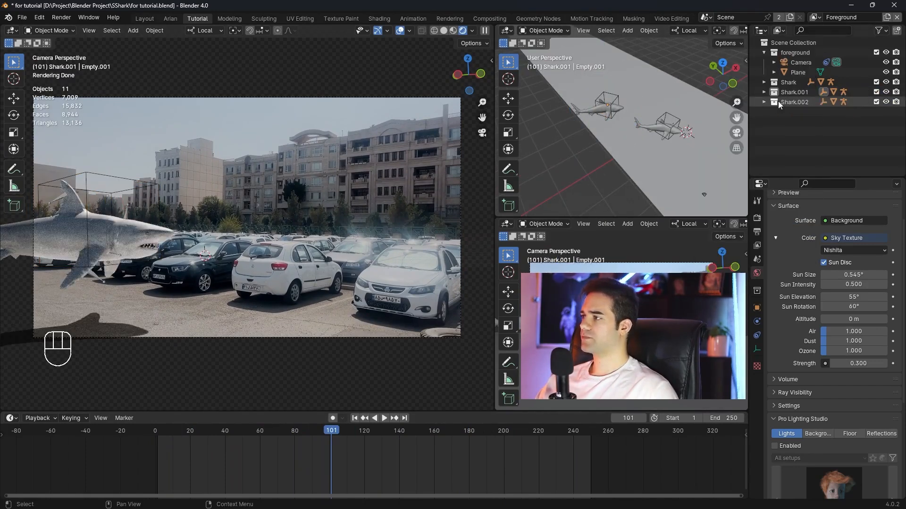
left_click(791, 101)
right_click(791, 101)
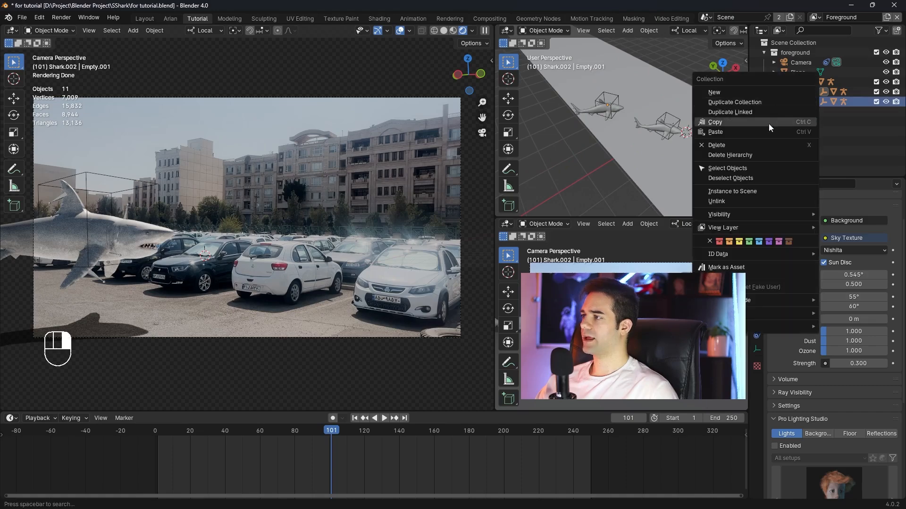
left_click(745, 168)
key("g")
left_click(603, 92)
left_click(619, 101)
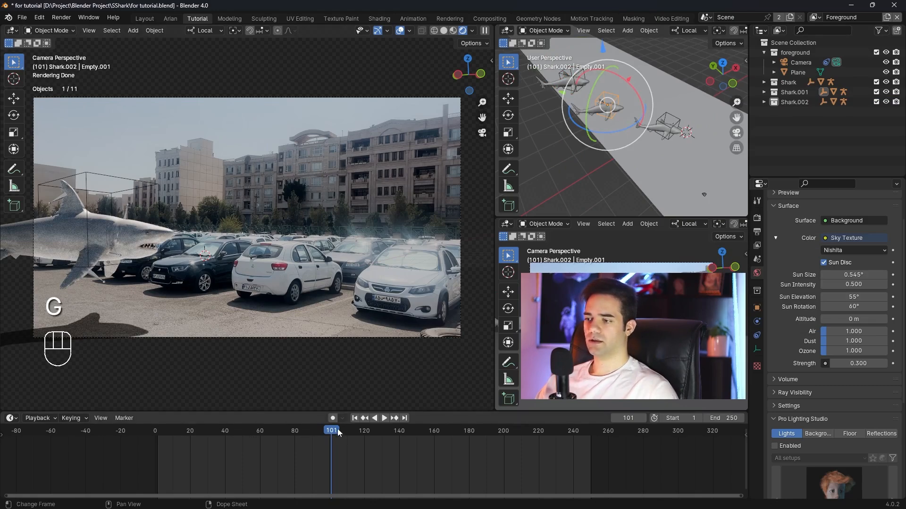
At frame 40, reposition and rotate the second shark's empty in the side view and insert a keyframe for it
left_click_drag(338, 426, 222, 435)
key("space")
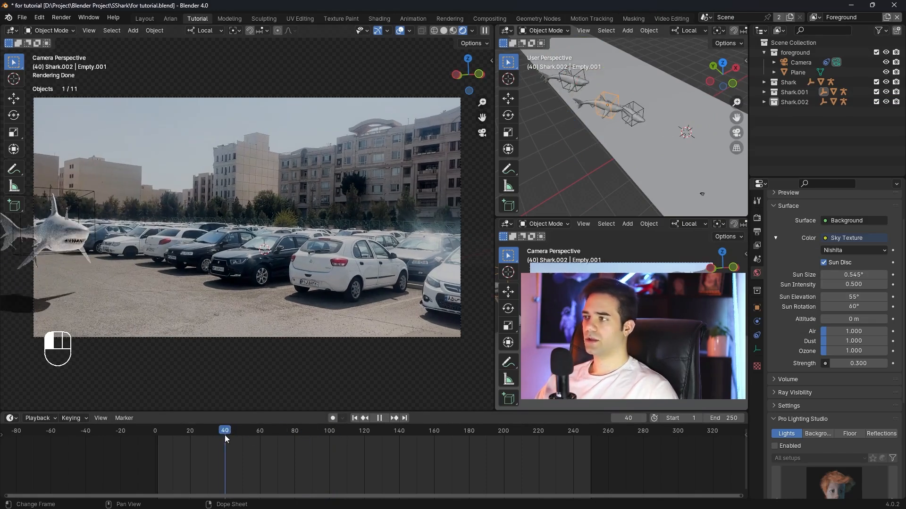
mouse_move(664, 92)
middle_mouse_down()
mouse_move(660, 75)
mouse_move(605, 48)
mouse_move(646, 90)
middle_mouse_up()
left_click_drag(606, 70, 605, 61)
left_click_drag(621, 124, 618, 72)
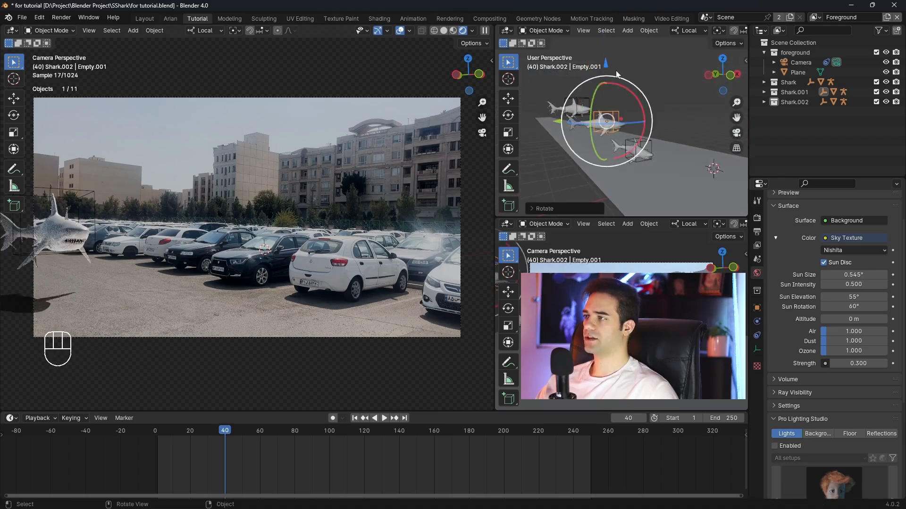
key("i")
left_click(644, 73)
At frame 120, move the second shark's empty forward above the original shark and adjust its scale
left_click_drag(225, 434, 364, 437)
scroll(635, 169, "down", 4)
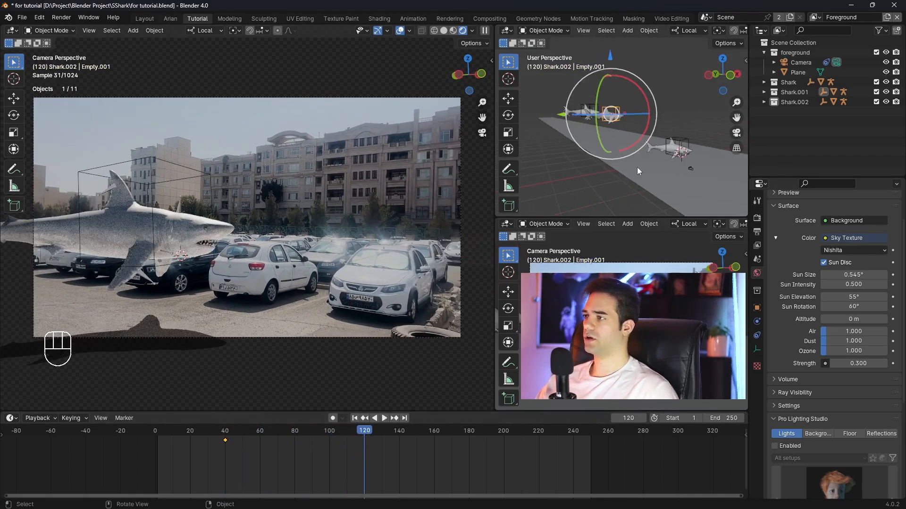
middle_click_drag(642, 163, 563, 126)
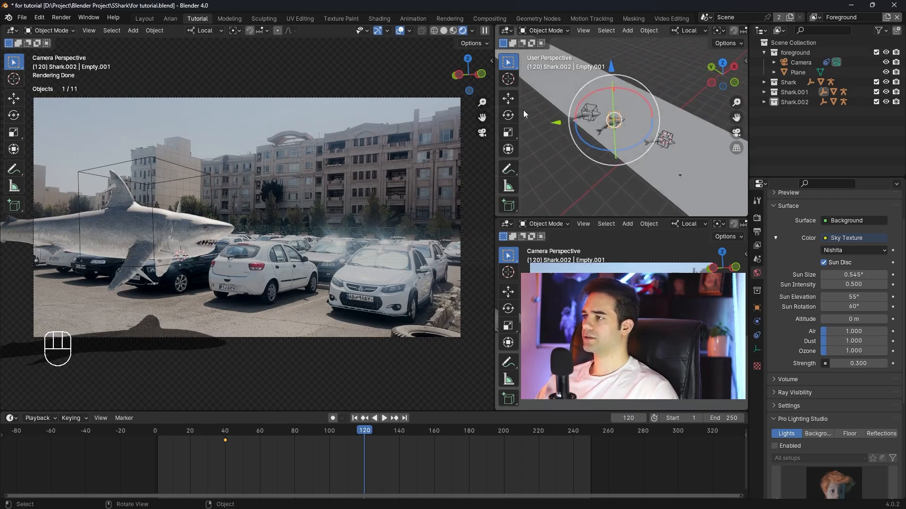
key("g")
key("z")
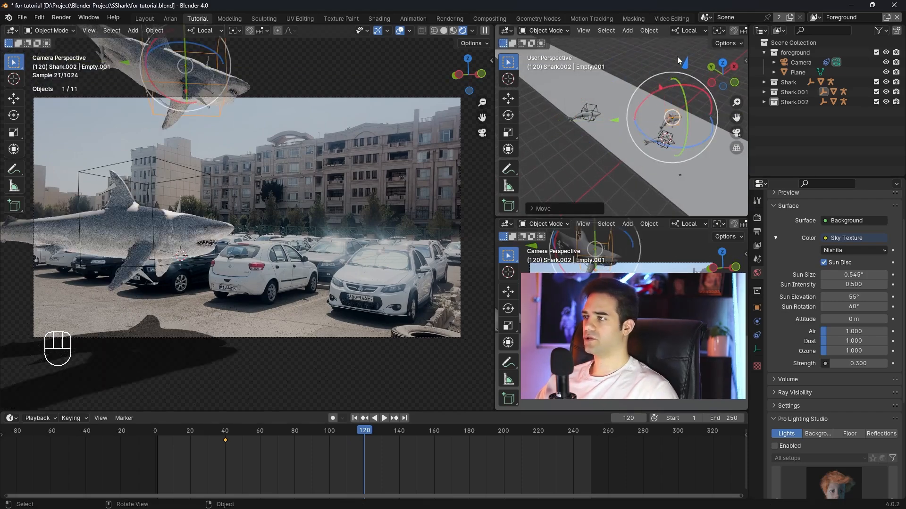
key("s")
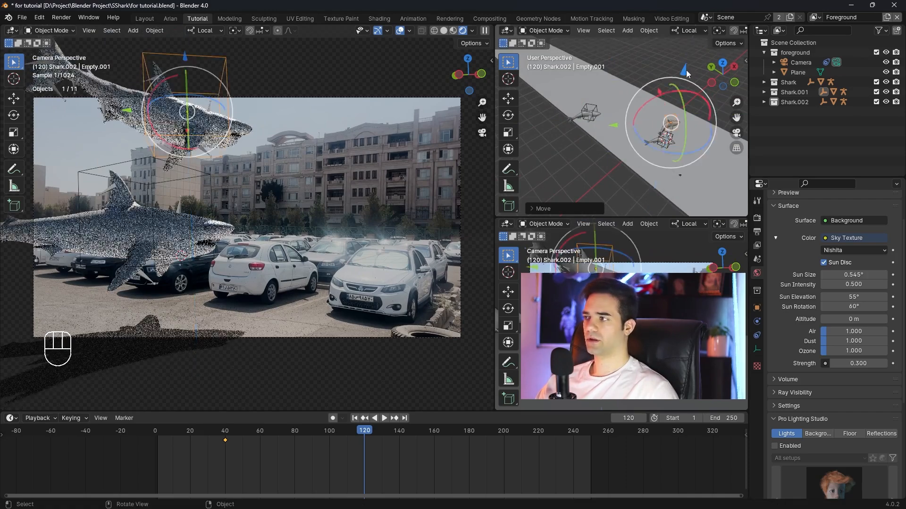
key("s")
left_click(701, 111)
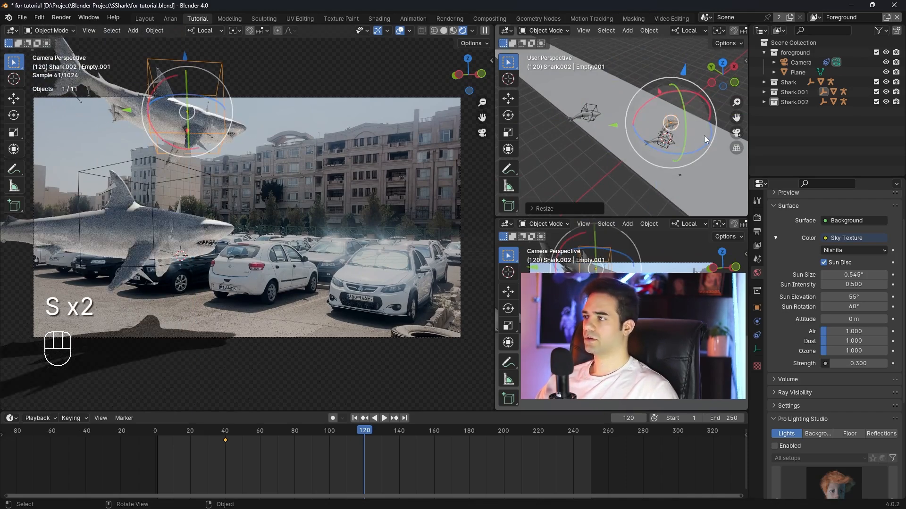
Rotate the second shark's empty, shift it farther forward along its path and insert a keyframe at frame 120
left_click_drag(706, 150, 686, 173)
middle_click_drag(686, 171, 622, 160, "shift")
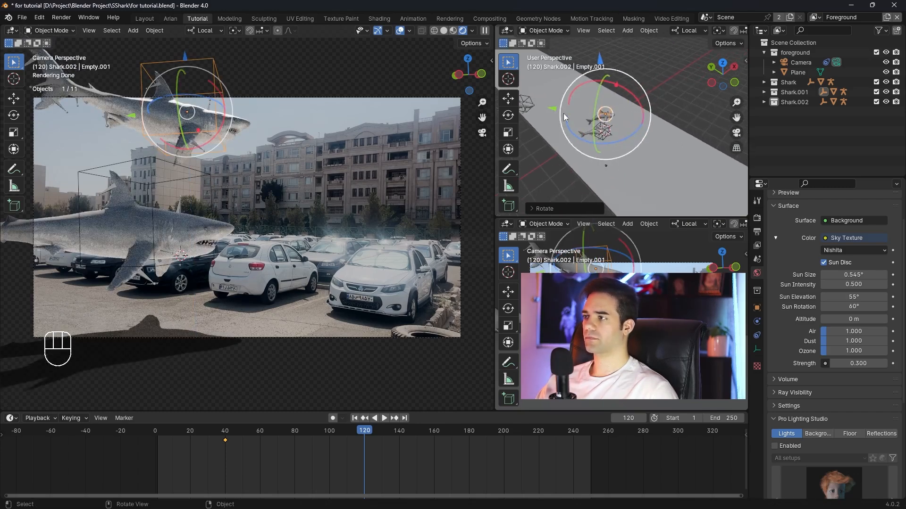
left_click_drag(554, 109, 564, 112)
left_click_drag(615, 61, 626, 78)
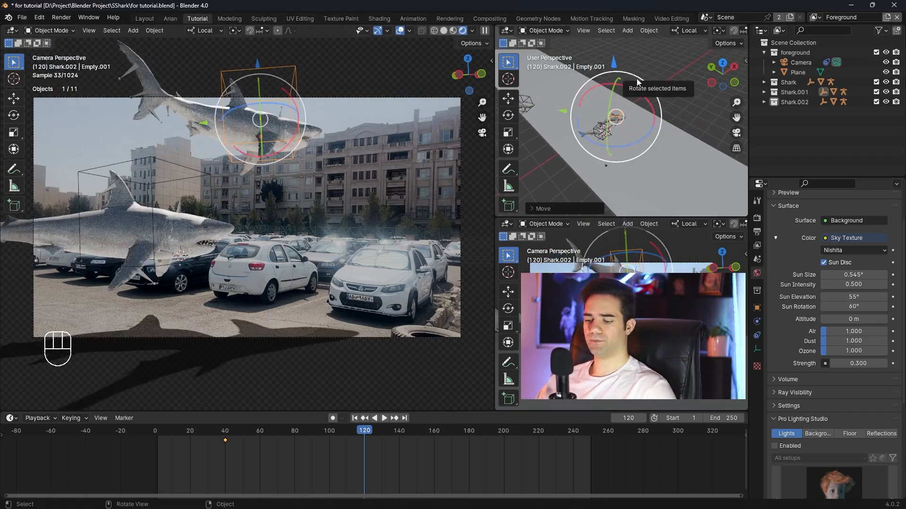
key("i")
left_click(636, 79)
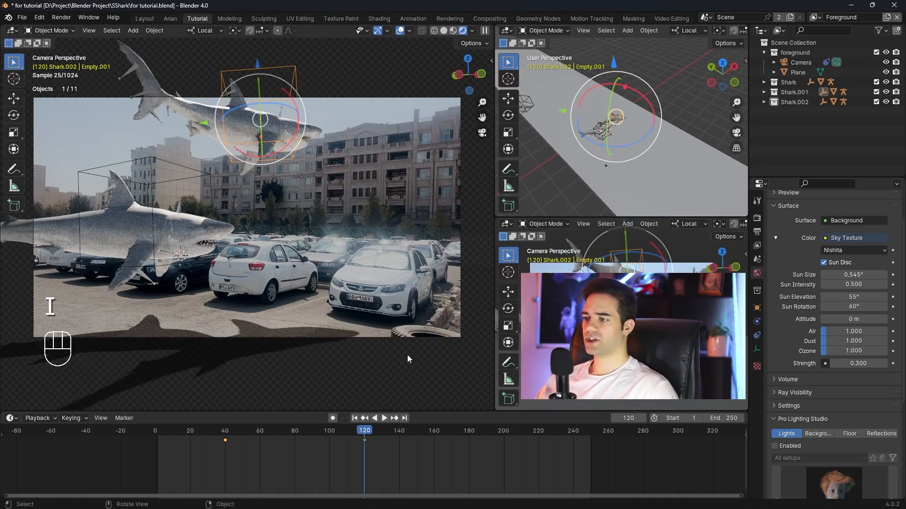
At frame 180, move the second shark's empty along its local Y axis and insert a keyframe
left_click_drag(370, 426, 468, 438)
key("g")
key("y")
left_click(685, 117)
key("i")
left_click(684, 117)
Preview the second shark's motion from frame 109 and shift its last keyframe to frame 220
left_click_drag(469, 434, 346, 435)
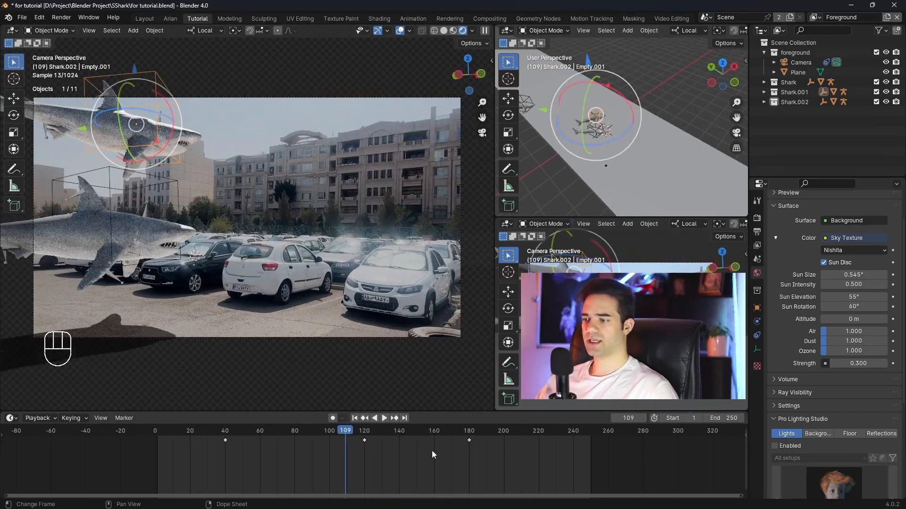
left_click_drag(469, 440, 415, 441)
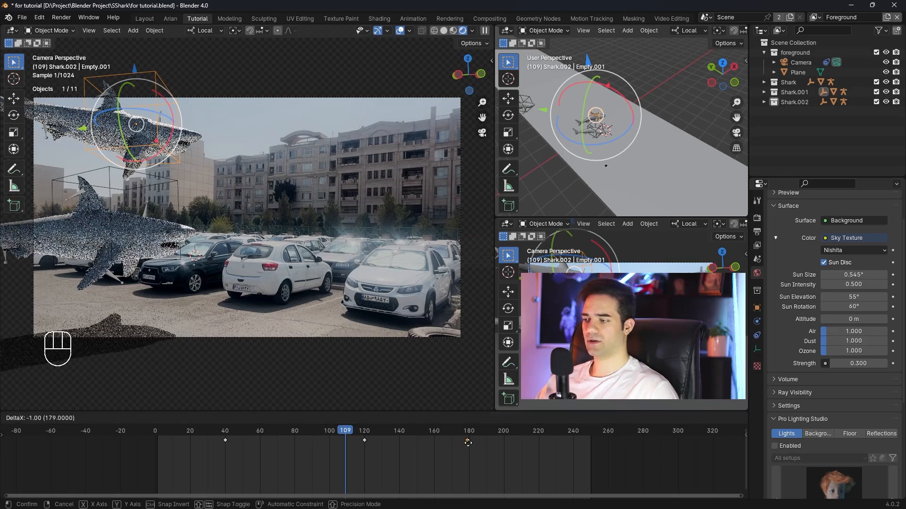
key("space")
key("space")
left_click_drag(469, 441, 541, 451)
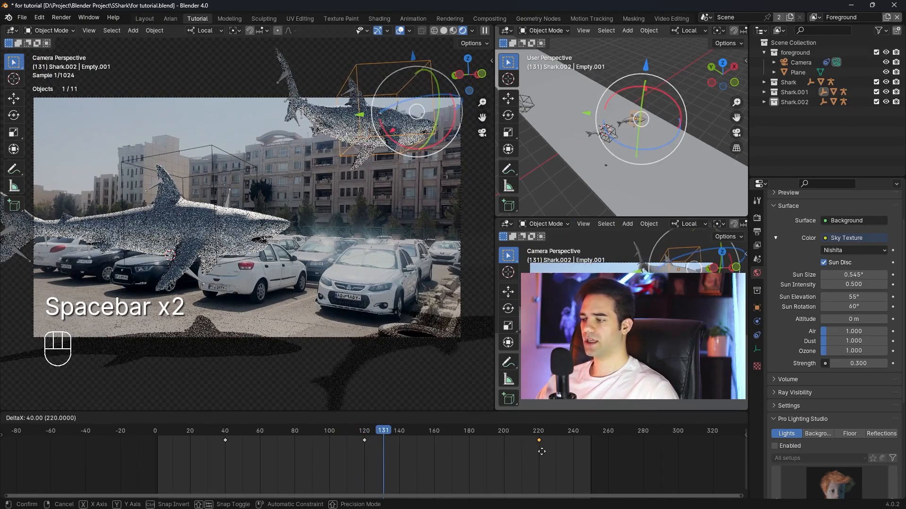
left_click(542, 451)
Play back the second shark's swim, including from near the start of the shot, to check its speed and path
left_click(318, 429)
key("space")
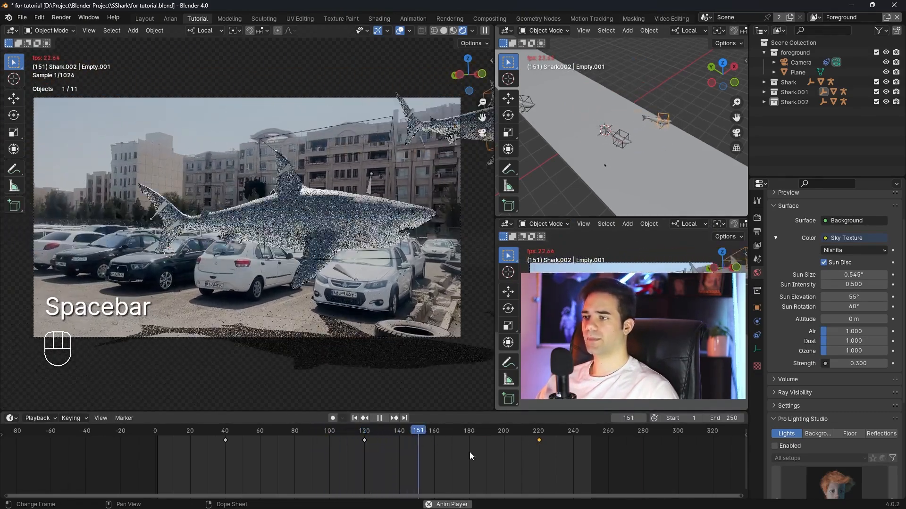
key("space")
left_click_drag(468, 446, 192, 441)
key("space")
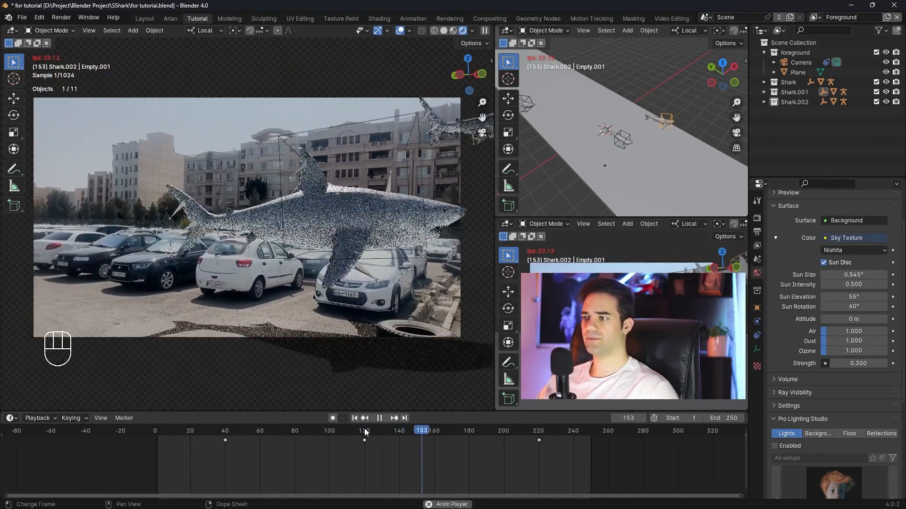
key("Escape")
Duplicate the Shark.002 collection and select all objects of the Shark.002 collection
middle_click_drag(593, 159, 655, 173, "shift")
scroll(625, 123, "up", 2)
left_click(585, 110)
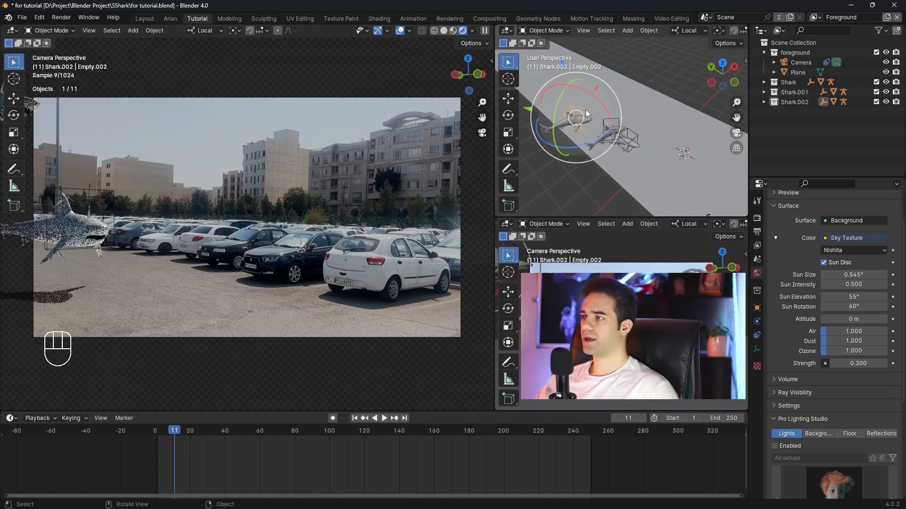
right_click(800, 103)
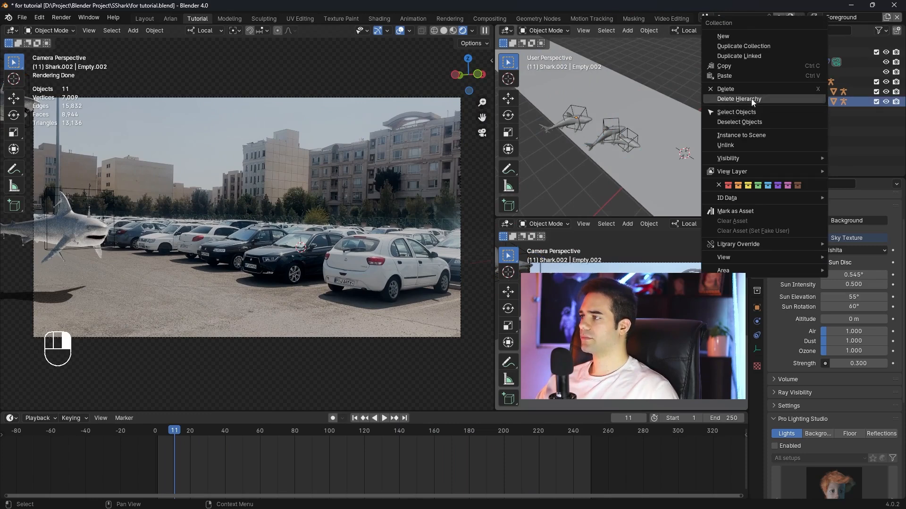
left_click(755, 46)
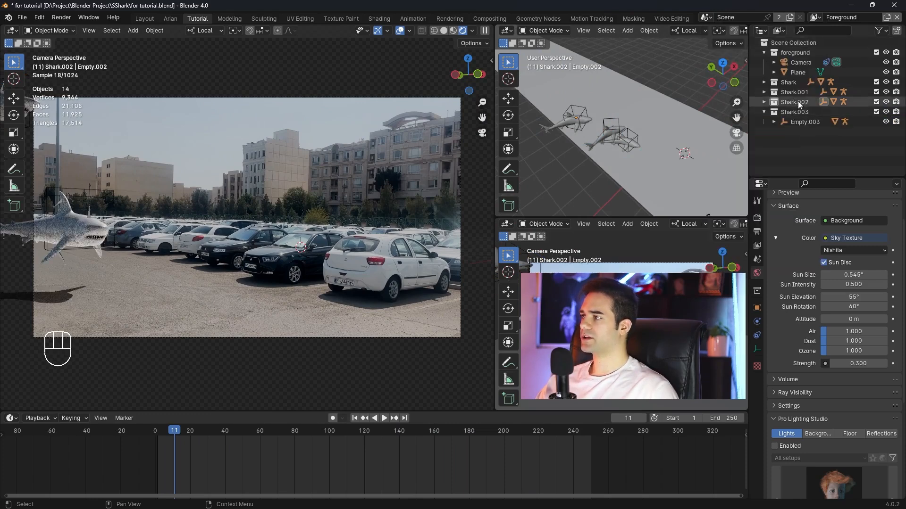
right_click(799, 103)
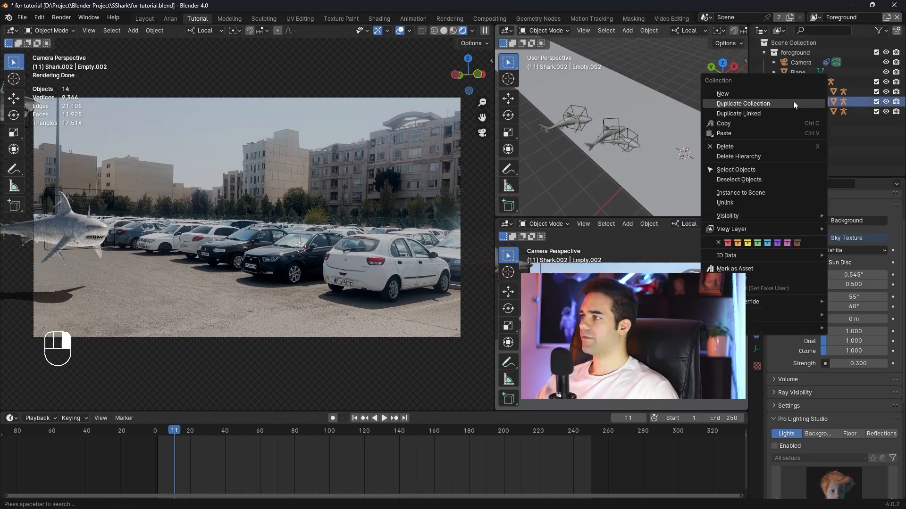
left_click(736, 170)
Move the third shark far behind the other sharks, high in front of the distant buildings
left_click_drag(600, 87, 636, 43)
scroll(660, 105, "down", 2)
middle_click_drag(637, 131, 589, 162, "shift")
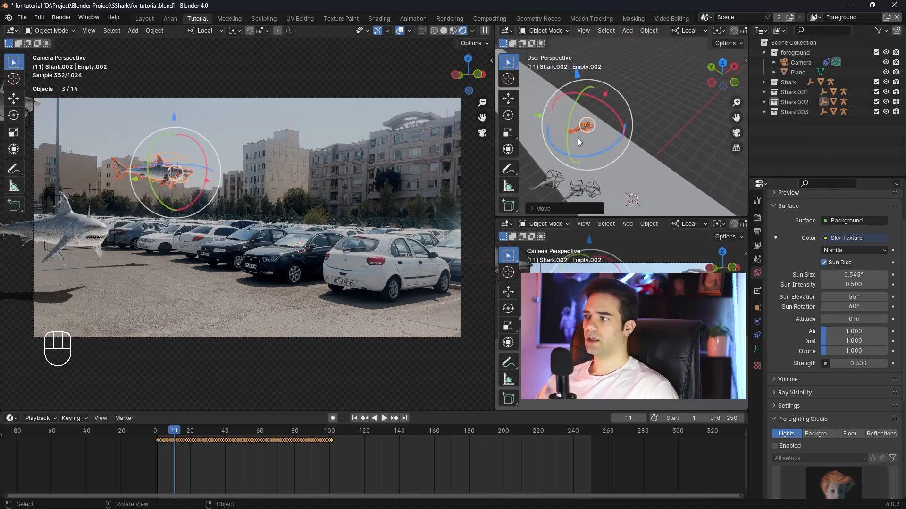
left_click_drag(538, 116, 586, 126)
left_click_drag(650, 100, 662, 68)
scroll(678, 137, "down", 1)
middle_click_drag(674, 153, 654, 183, "shift")
left_click_drag(623, 107, 639, 77)
left_click_drag(578, 98, 559, 93)
Turn the third shark around its local Z axis to face the opposite direction and raise it higher
left_click_drag(621, 132, 572, 134)
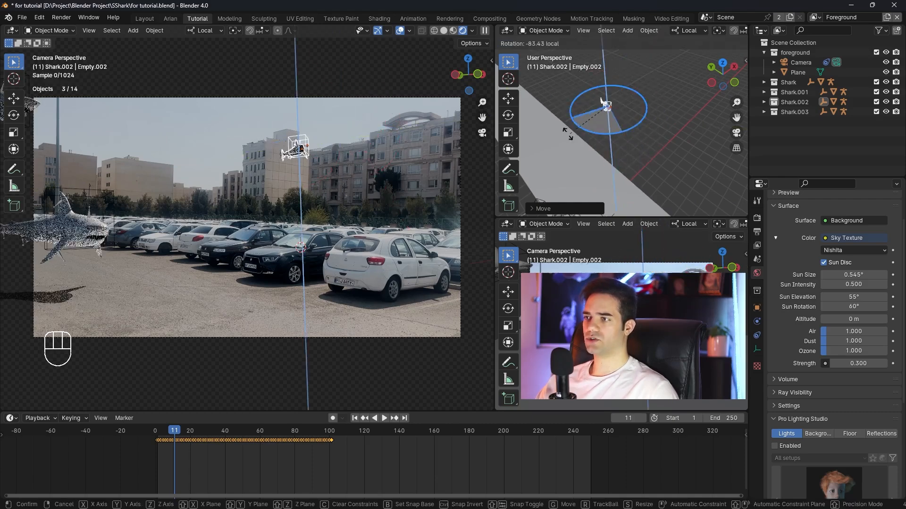
left_click_drag(589, 76, 607, 38)
left_click_drag(607, 42, 606, 42)
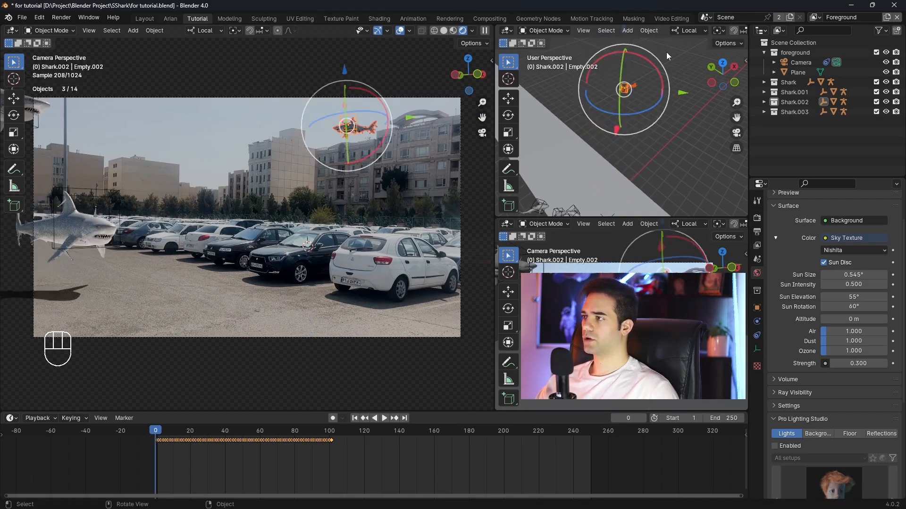
Select only the third shark's empty and insert a keyframe for it at frame 0
left_click(666, 53)
left_click(626, 84)
scroll(644, 83, "up", 2)
scroll(649, 89, "up", 2)
middle_click_drag(649, 88, 650, 120, "shift")
key("i")
left_click(650, 121)
At frame 259, try moving the third shark's empty about 58.5 m forward along its local Y axis
left_click_drag(162, 435, 609, 445)
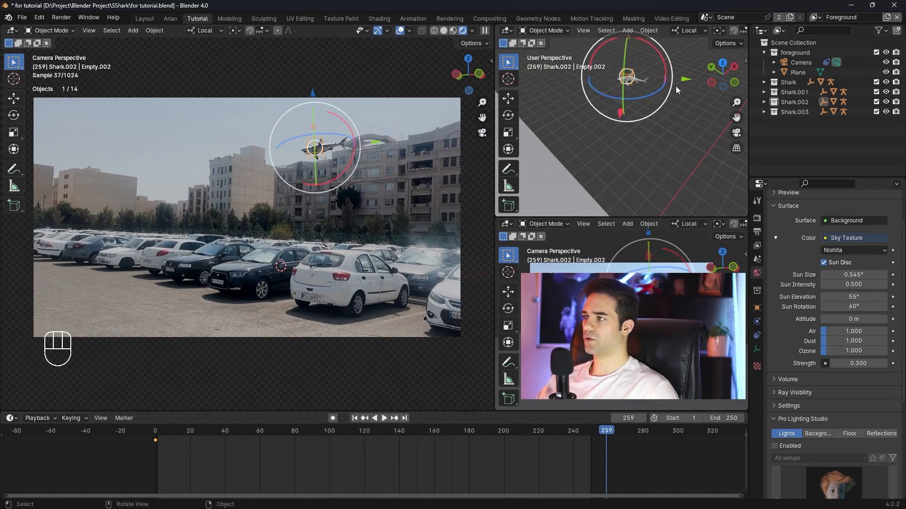
key("g")
key("y")
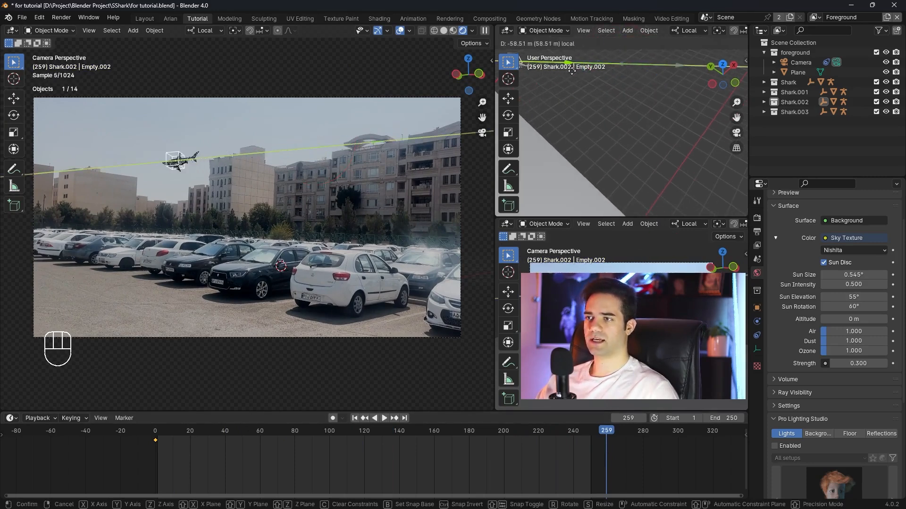
left_click_drag(571, 71, 572, 71)
scroll(592, 116, "down", 3)
middle_click_drag(599, 118, 681, 148, "shift")
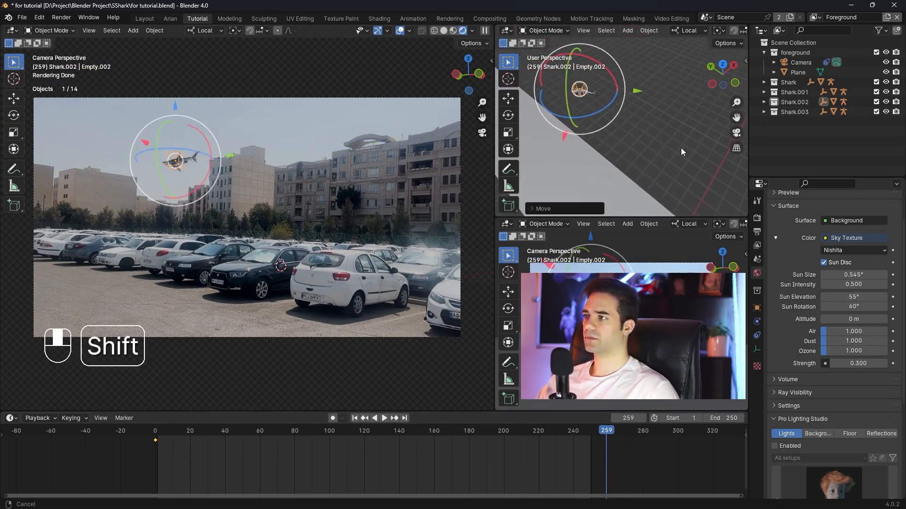
At frame 100, move the third shark's empty forward along local Y toward the edge of the shot and insert a keyframe
left_click_drag(607, 431, 329, 444)
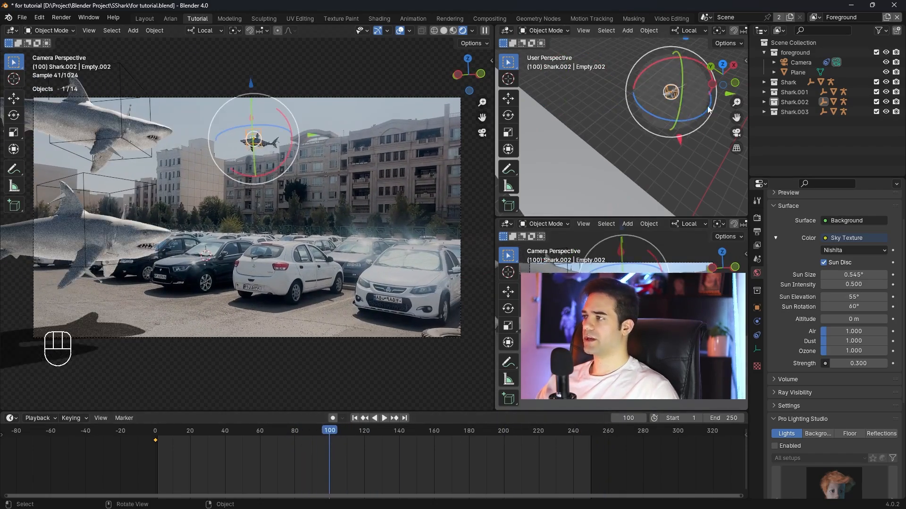
left_click_drag(731, 97, 621, 136)
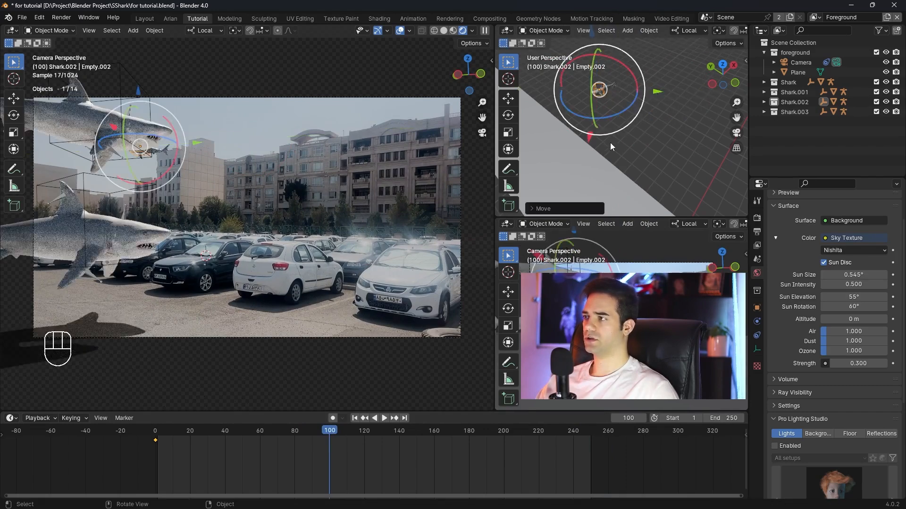
key("i")
left_click(644, 128)
At about frame 179, move the third shark's empty closer, rotate it to turn toward the parking lot and insert a keyframe
key("space")
left_click_drag(432, 436, 467, 437)
left_click_drag(590, 137, 567, 193)
left_click_drag(644, 150, 608, 127)
middle_click_drag(623, 154, 675, 86, "shift")
middle_click_drag(629, 122, 652, 120, "shift")
key("i")
left_click(660, 113)
Play back the third shark's turn between its second and third keyframes
left_click_drag(467, 432, 344, 432)
key("space")
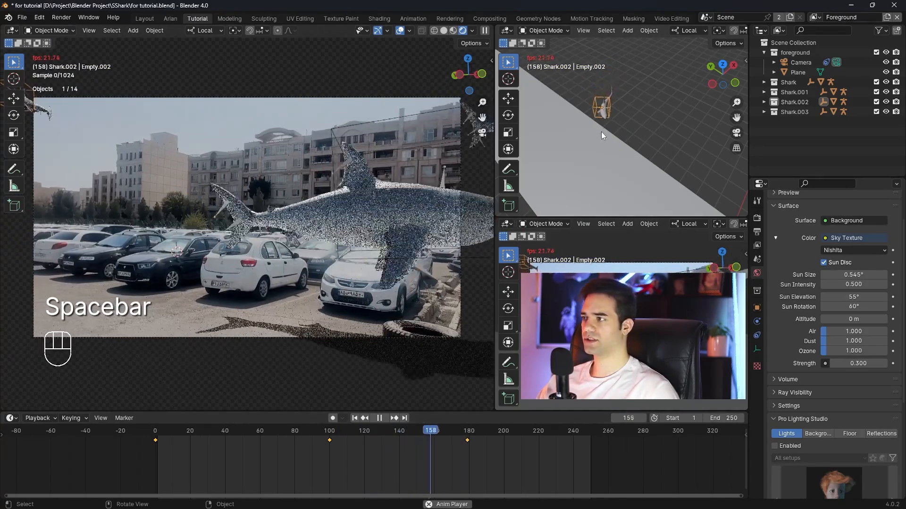
key("space")
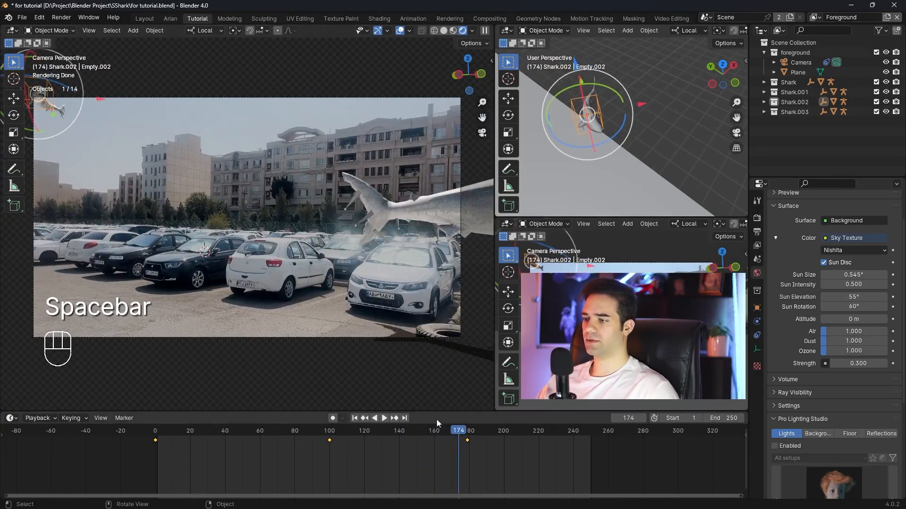
left_click(401, 431)
key("space")
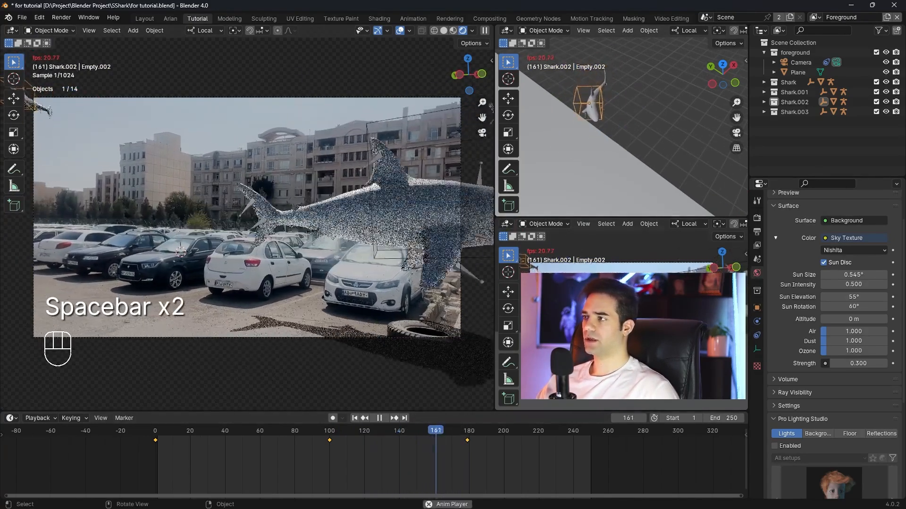
At frame 260, move the third shark's empty along local Y over the ground plane, rotate it and insert a keyframe
left_click_drag(479, 433, 608, 446)
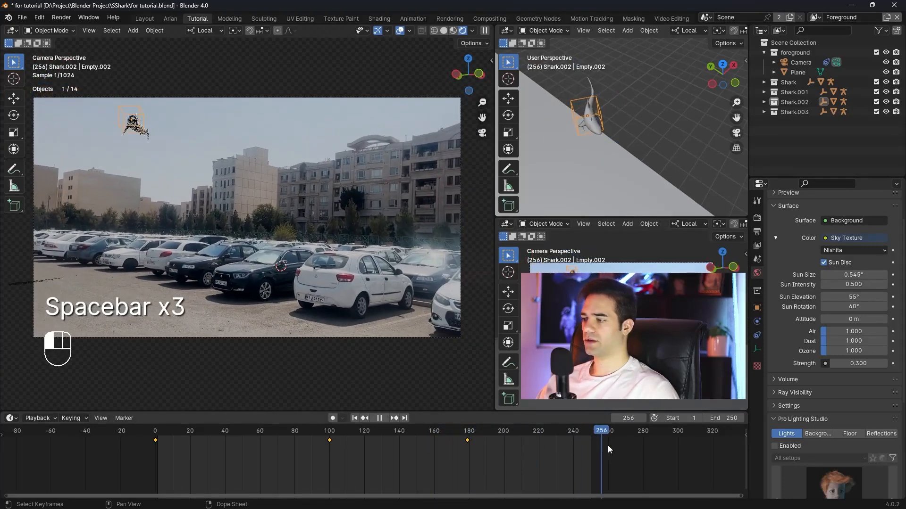
key("g")
key("y")
left_click(650, 148)
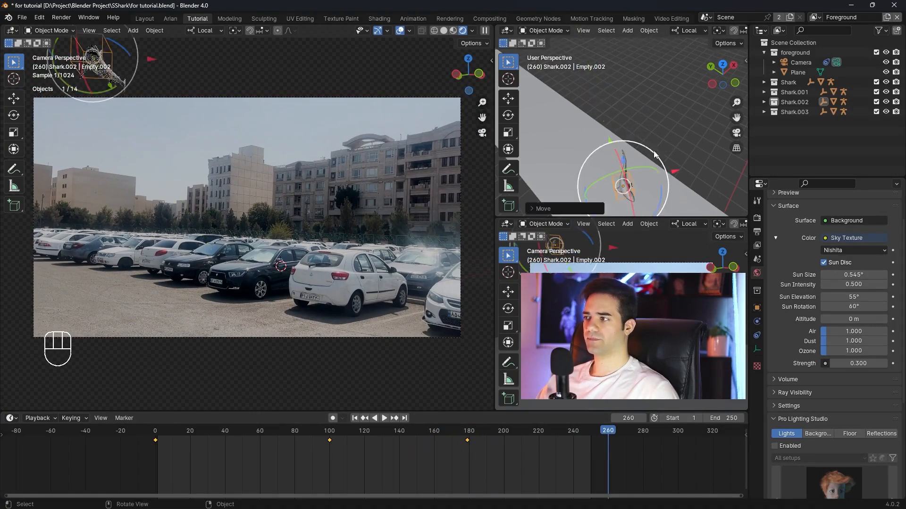
middle_click_drag(650, 151, 617, 111, "shift")
left_click_drag(622, 169, 616, 150)
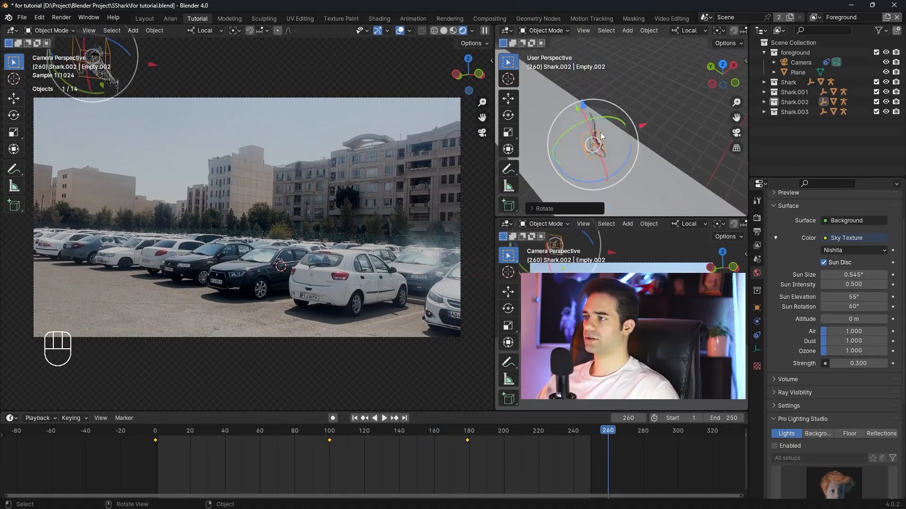
key("i")
left_click(641, 99)
Play back the third shark's complete path together with the other sharks from about frame 73
left_click_drag(610, 434, 283, 434)
key("space")
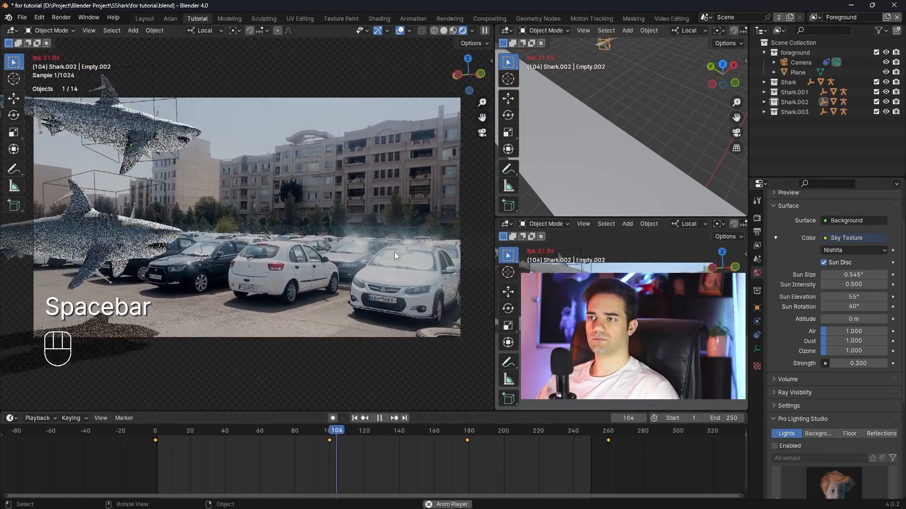
key("space")
Append the loggerhead armature and body objects from Turtle.blend into the scene
middle_click_drag(661, 133, 641, 142, "shift")
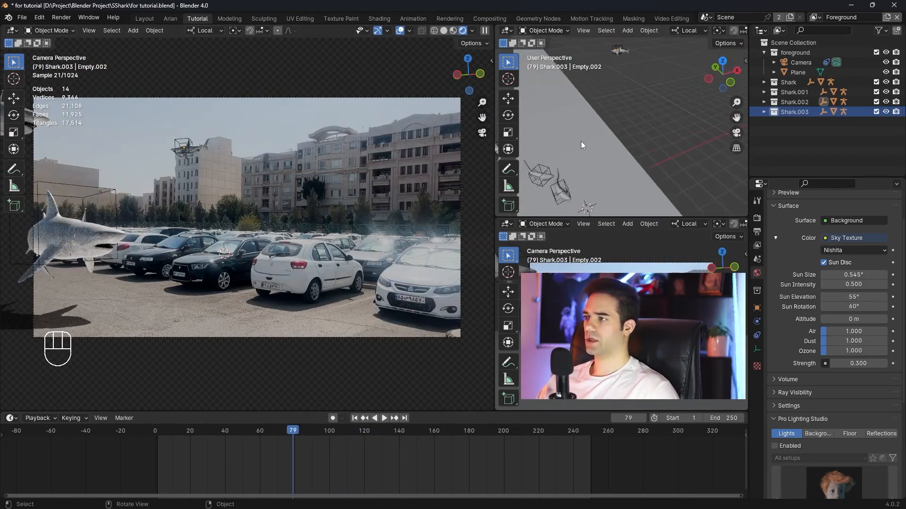
middle_click_drag(581, 140, 604, 117, "shift")
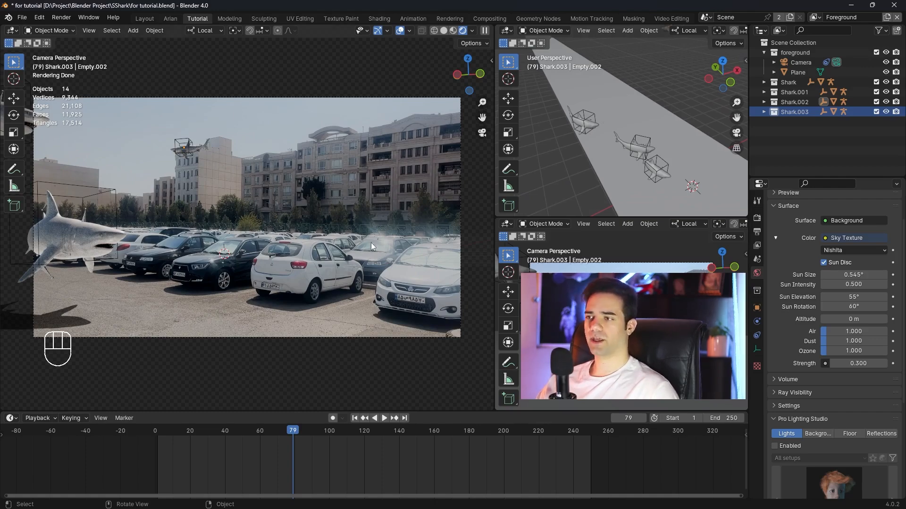
key("alt+Tab")
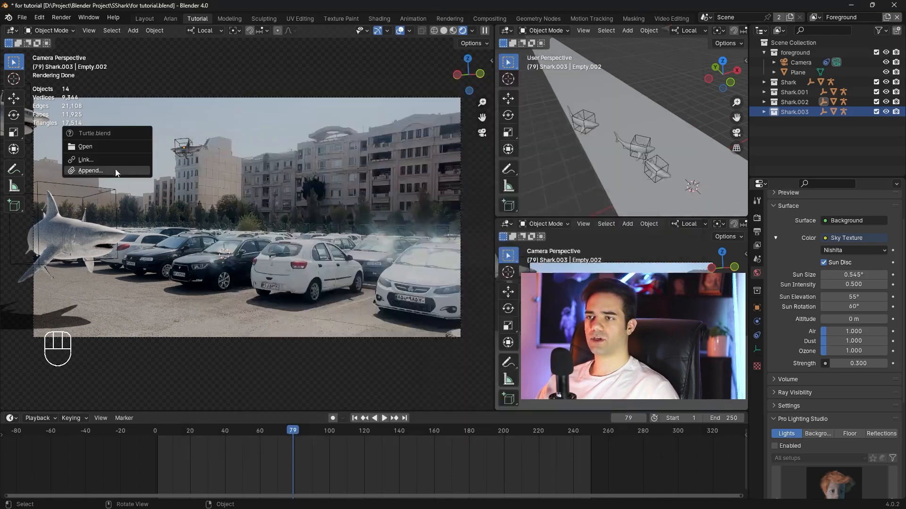
left_click(115, 168)
double_click(514, 260)
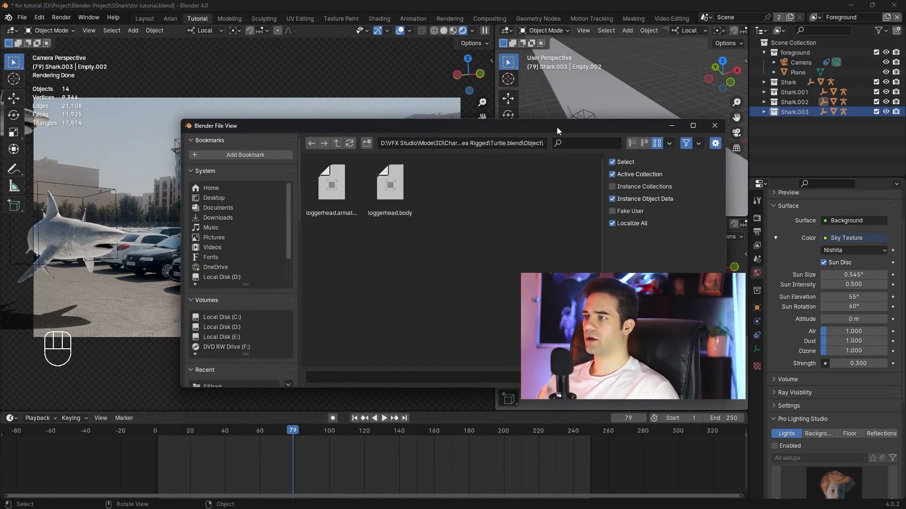
left_click_drag(559, 126, 469, 108)
key("a")
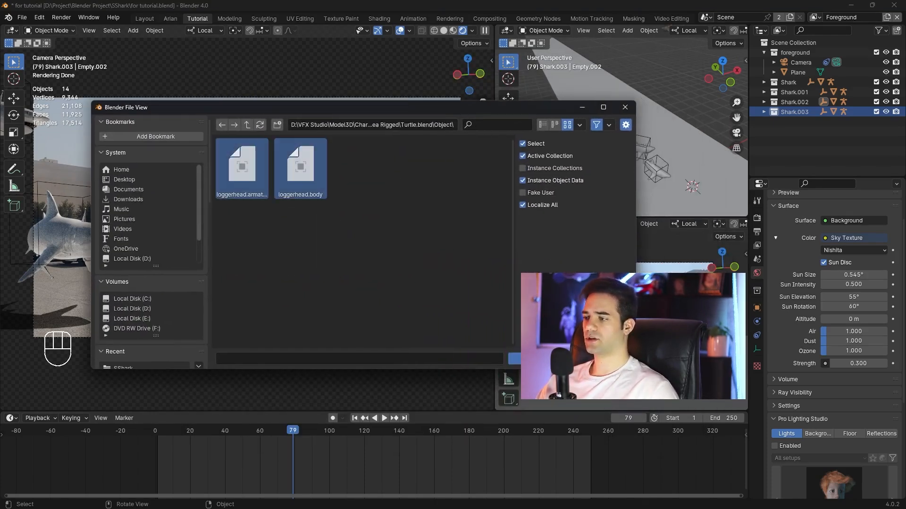
key("Return")
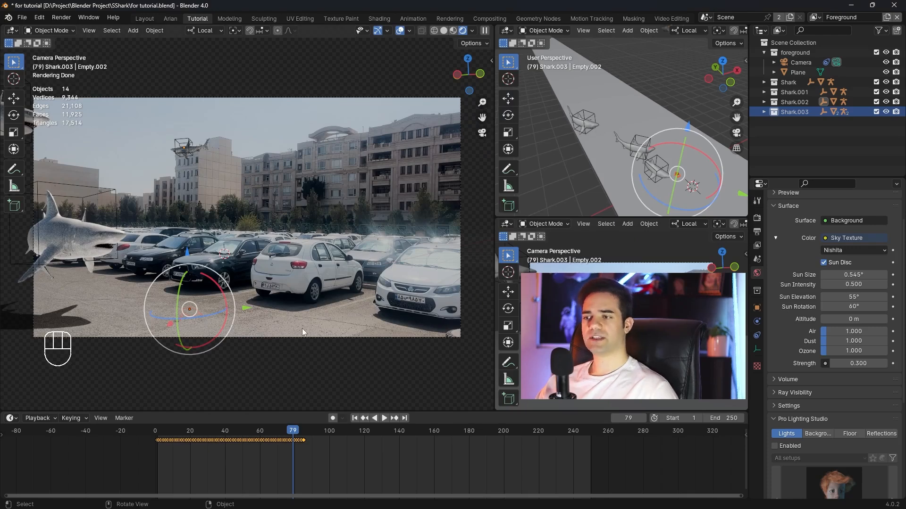
Try to raise the turtle along Z and scale it up, checking it with playback
key("g")
key("z")
left_click(190, 184)
key("s")
left_click(370, 257)
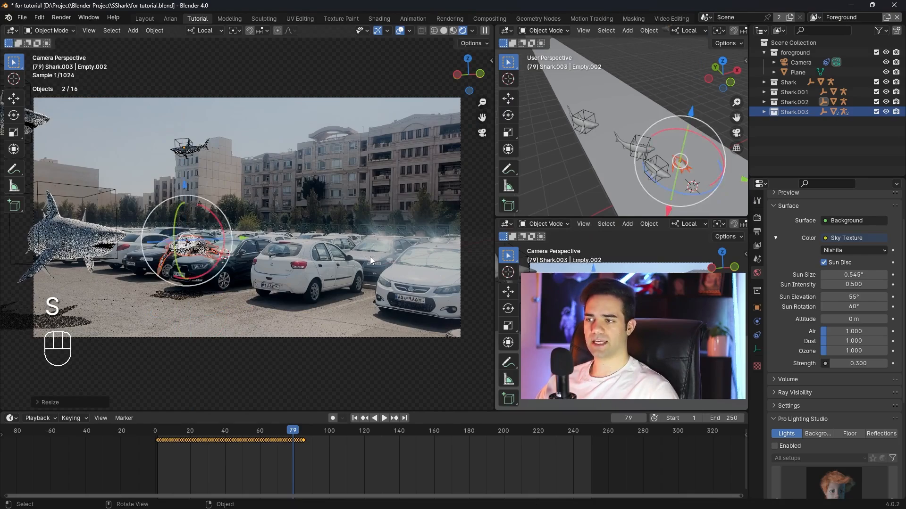
key("space")
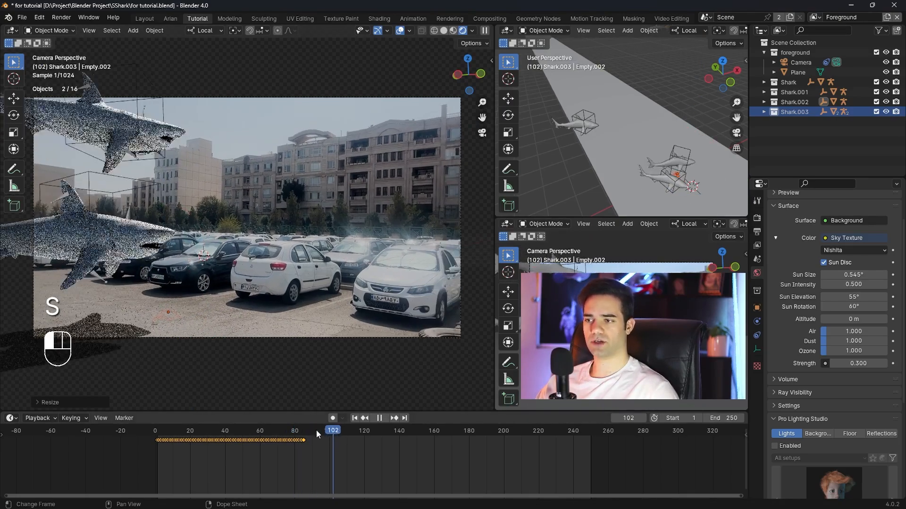
left_click_drag(354, 446, 259, 443)
key("space")
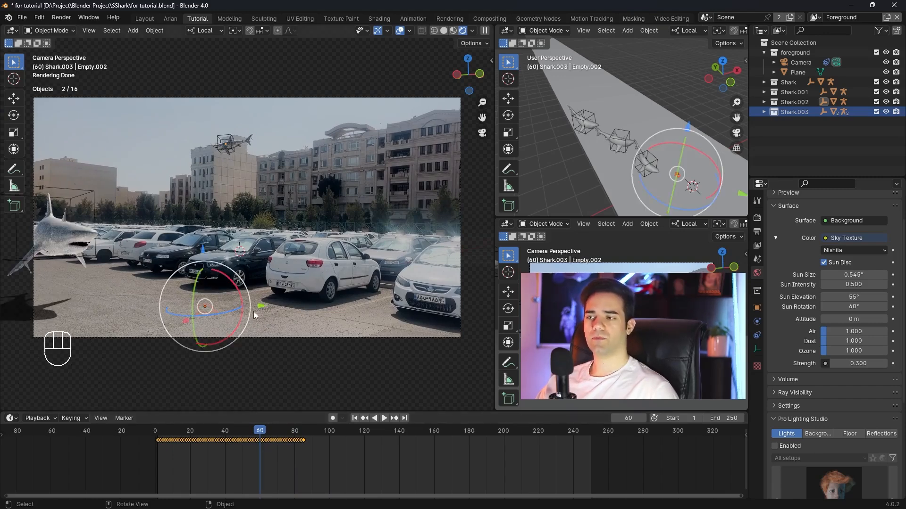
At frame 60, raise and scale up the turtle, apply all its transforms and check the playback
key("g")
left_click(204, 247)
key("s")
left_click(283, 225)
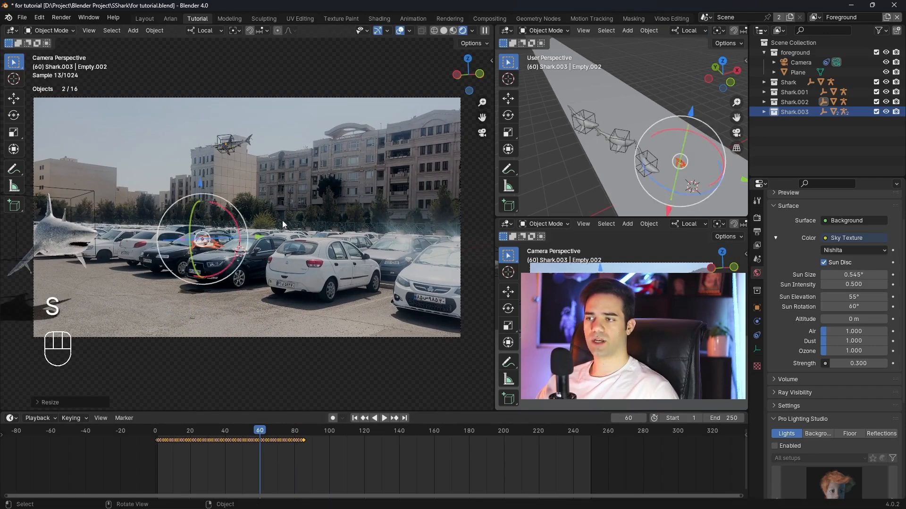
key("ctrl+a")
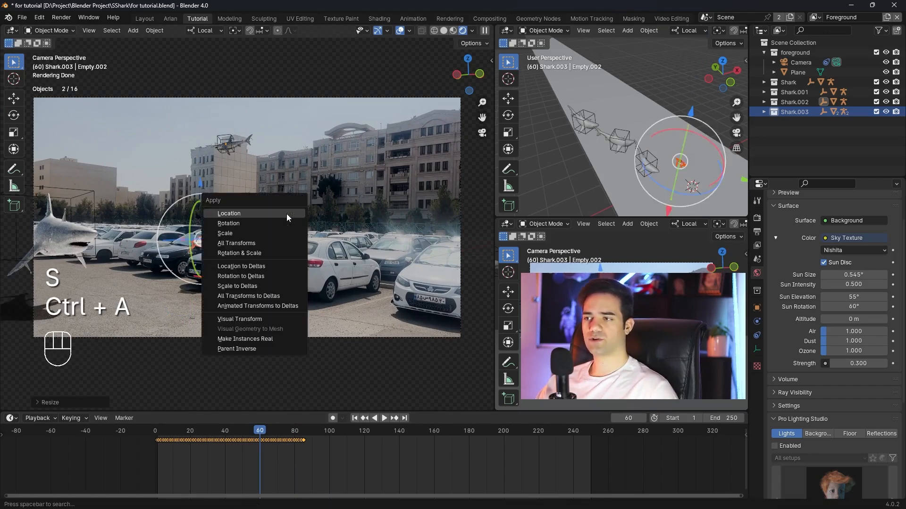
left_click(246, 244)
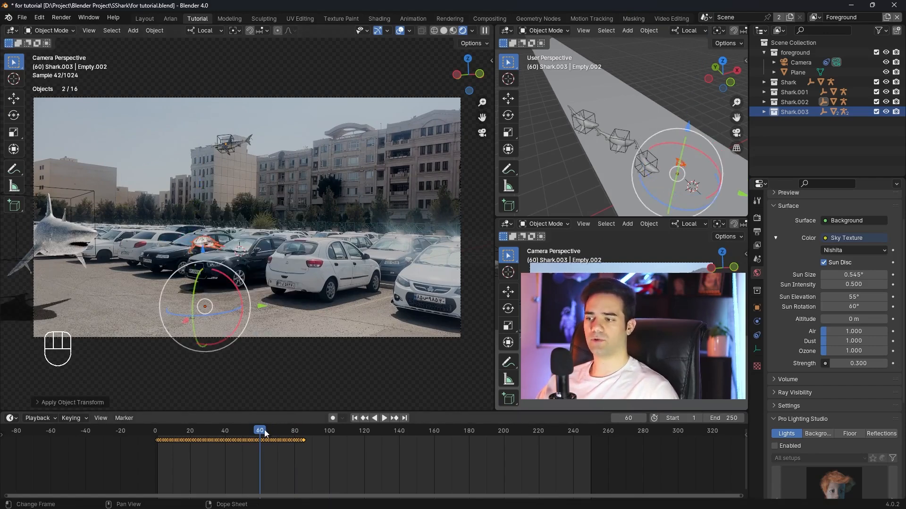
key("space")
left_click_drag(313, 433, 238, 433)
Switch the transform orientation to Global, scale up the turtle and move it in front of the parked cars
middle_click_drag(596, 176, 592, 102)
scroll(568, 84, "up", 3)
left_click(688, 32)
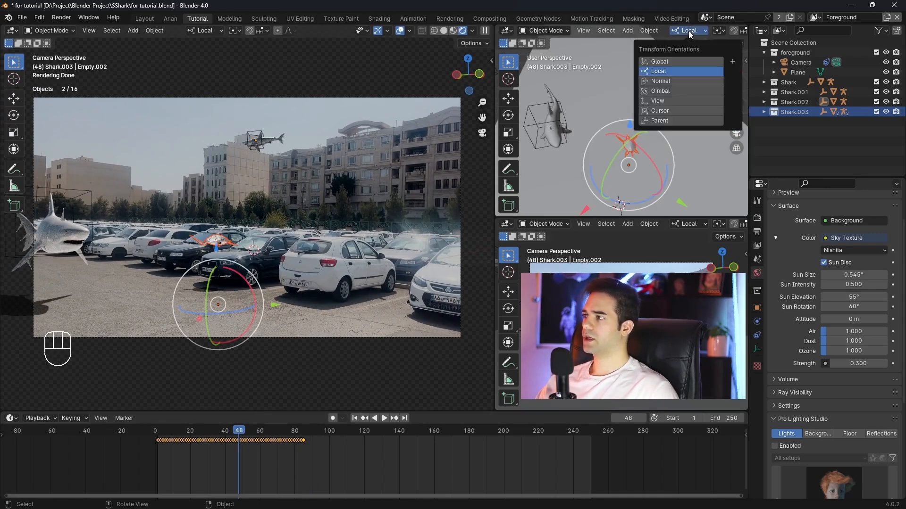
left_click(671, 61)
left_click_drag(678, 157, 622, 155)
left_click_drag(578, 133, 623, 183)
middle_click_drag(623, 183, 688, 211)
key("g")
key("z")
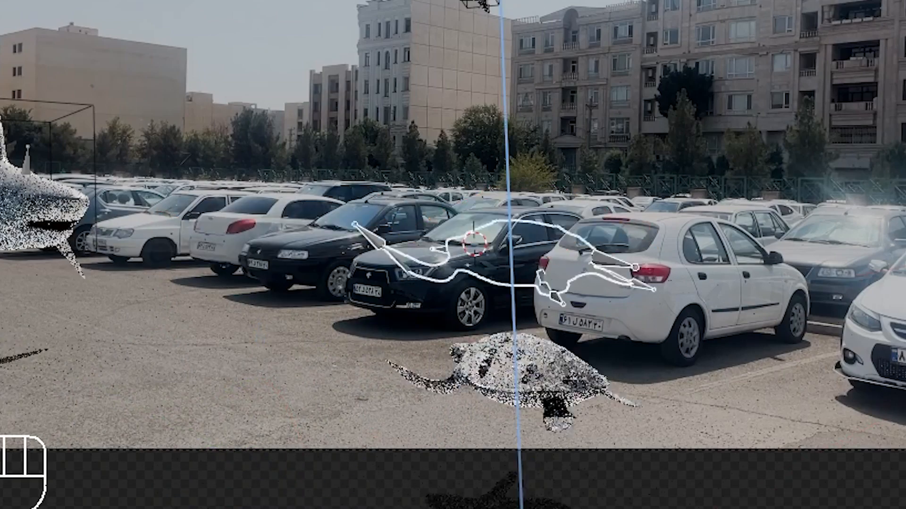
key("s")
key("g")
key("g")
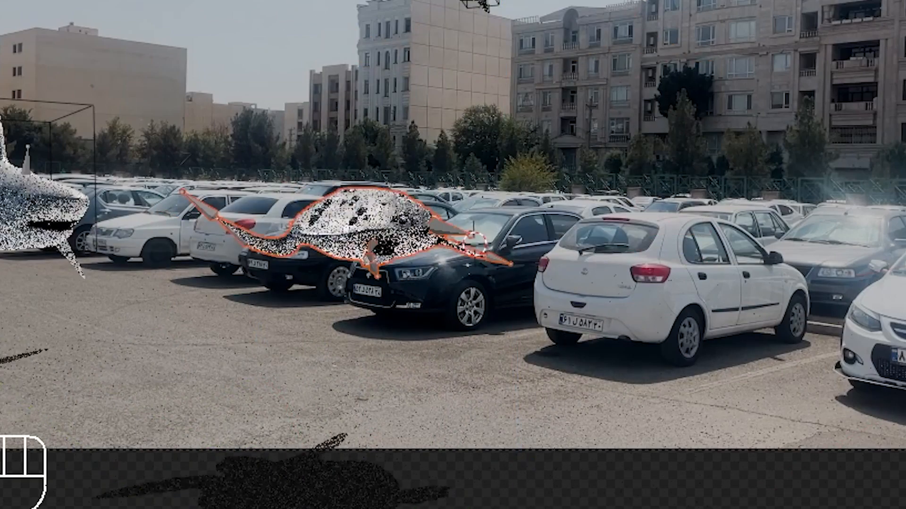
Adjust the turtle's height along global Z and apply all its transforms
key("g")
key("z")
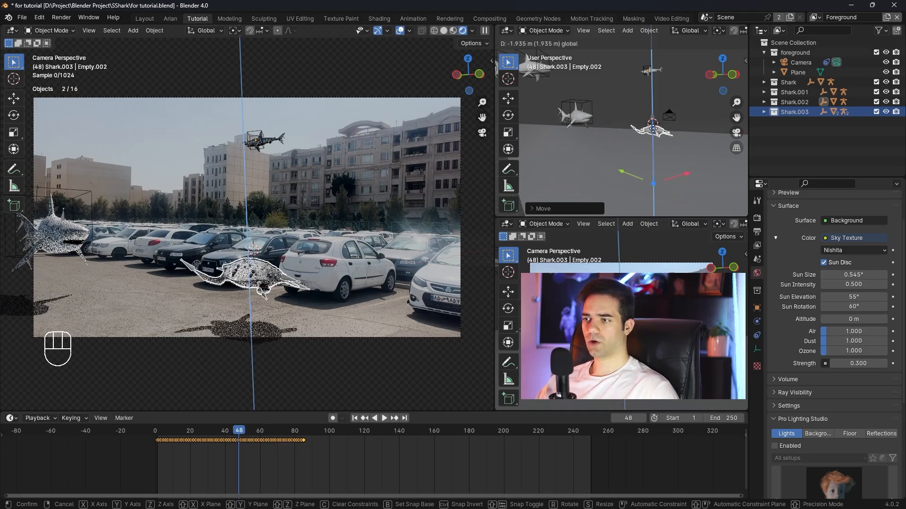
left_click(657, 109)
key("ctrl+a")
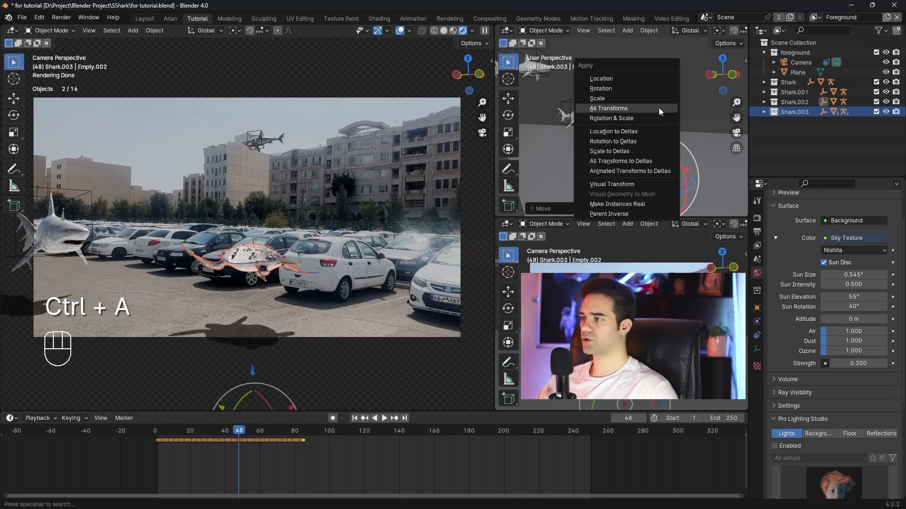
left_click(616, 106)
mouse_move(246, 431)
left_mouse_down()
mouse_move(274, 436)
mouse_move(219, 436)
mouse_move(263, 439)
left_mouse_up()
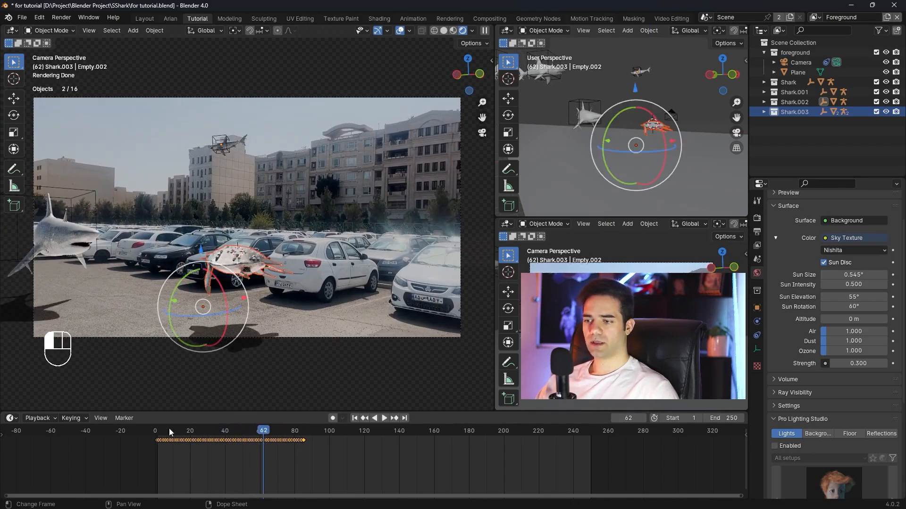
Make the turtle's swim animation repeat with the Make Cyclic F-curve modifier and scrub through it
key("shift+e")
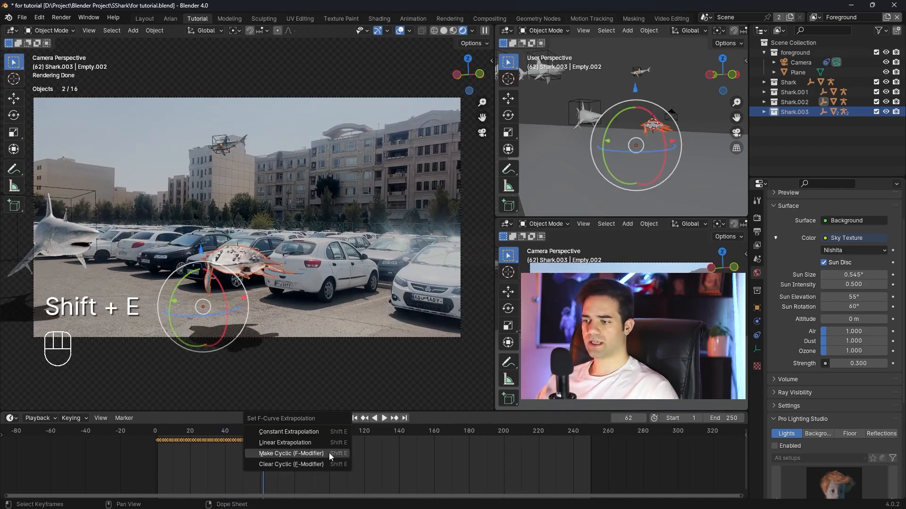
left_click(291, 454)
mouse_move(292, 431)
left_mouse_down()
mouse_move(358, 435)
mouse_move(283, 432)
left_mouse_up()
Add a cube empty at the 3D cursor and scale it to about 2.1
key("shift+a")
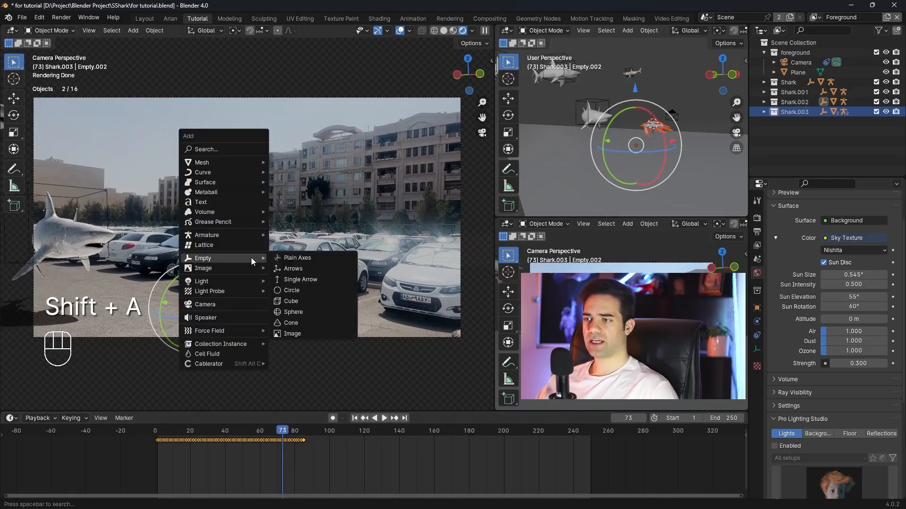
mouse_move(228, 261)
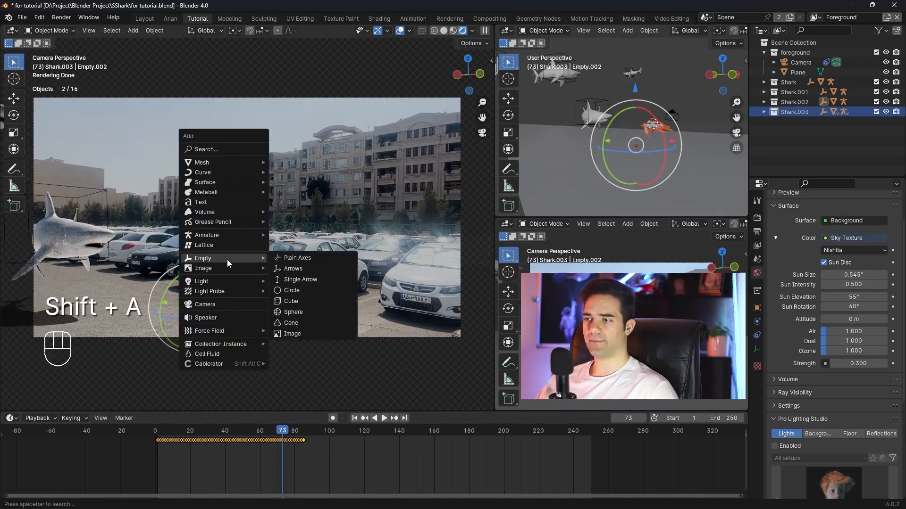
left_click(302, 301)
key("s")
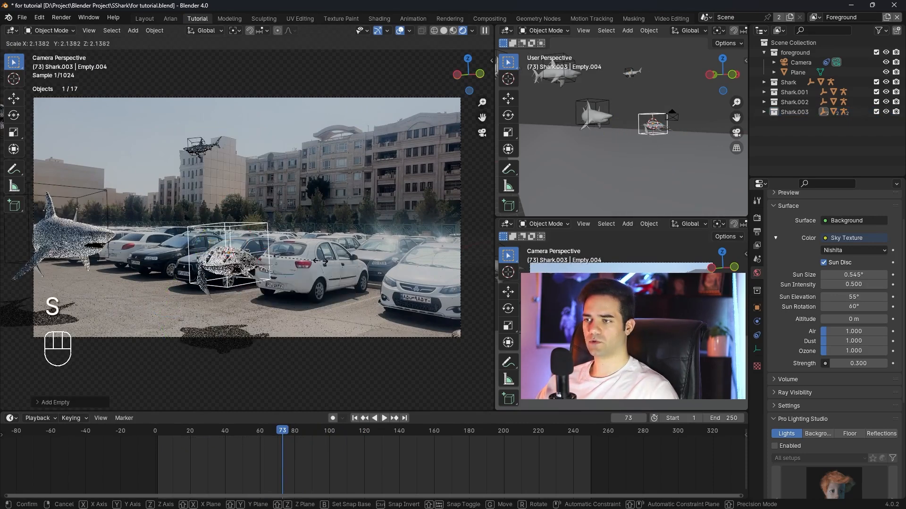
left_click(653, 118)
From the top view, center the cube empty over the turtle and enlarge it to surround the body
middle_click_drag(653, 117, 670, 46)
key("KP_7")
scroll(666, 97, "up", 2)
middle_click_drag(665, 98, 650, 144, "shift")
left_click_drag(650, 60, 651, 102)
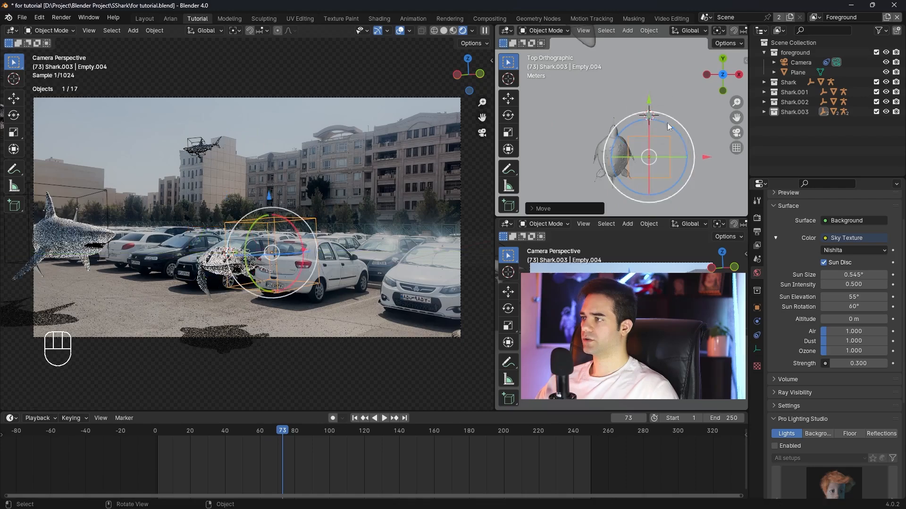
key("s")
left_click(179, 246)
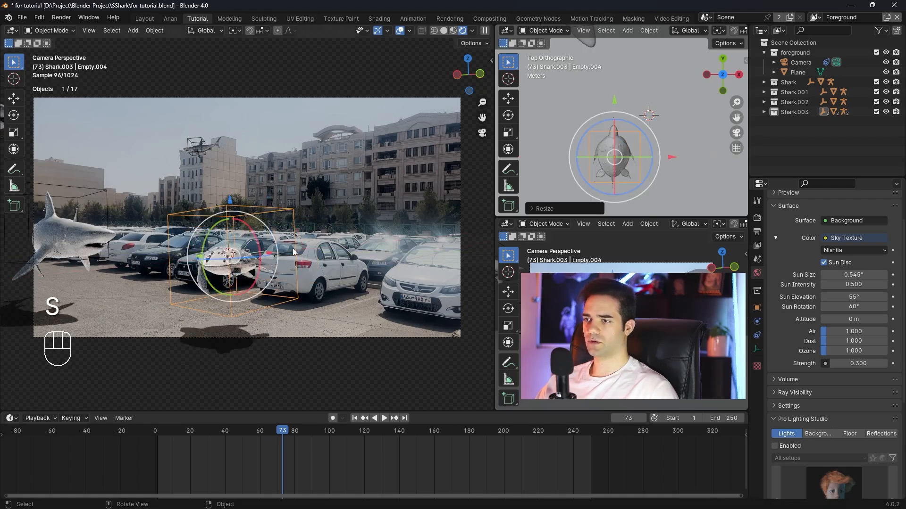
key("s")
left_click(309, 253)
Align the cube empty around the turtle from the side and front views
key("KP_3")
middle_click_drag(331, 218, 381, 218, "shift")
scroll(283, 219, "up", 3)
middle_click_drag(149, 223, 245, 222, "shift")
key("KP_1")
middle_click_drag(190, 222, 330, 236, "shift")
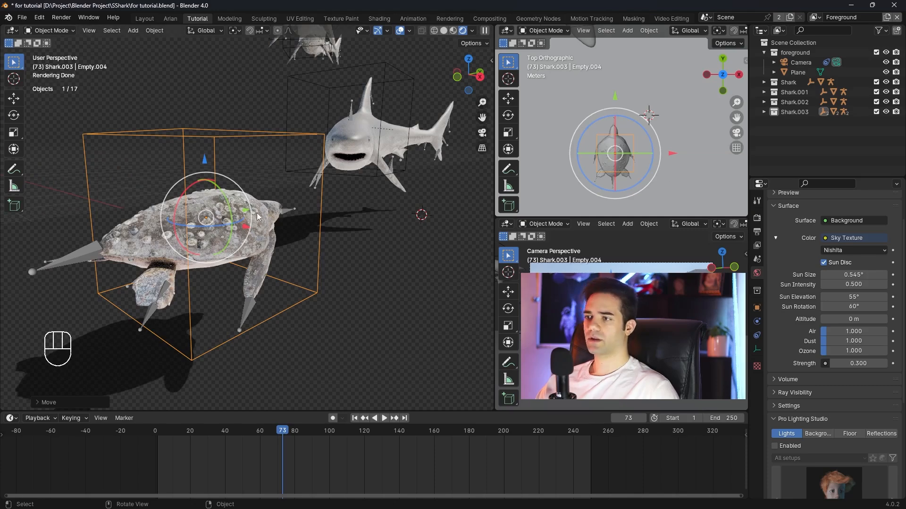
Move the loggerhead armature and body from the Shark.003 collection into a new collection named Turtle
left_click(833, 112)
left_click(764, 112)
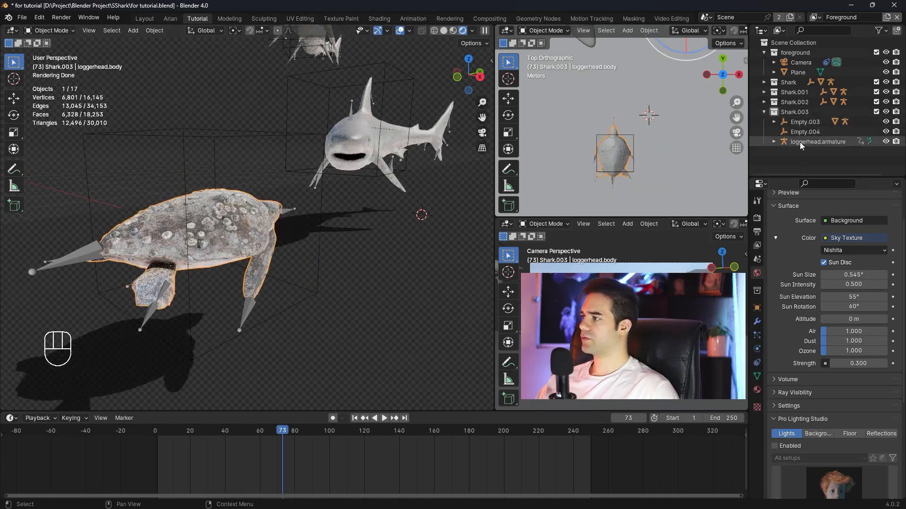
left_click(800, 143)
left_click(773, 141)
scroll(808, 161, "down", 2)
left_click(818, 167, "shift")
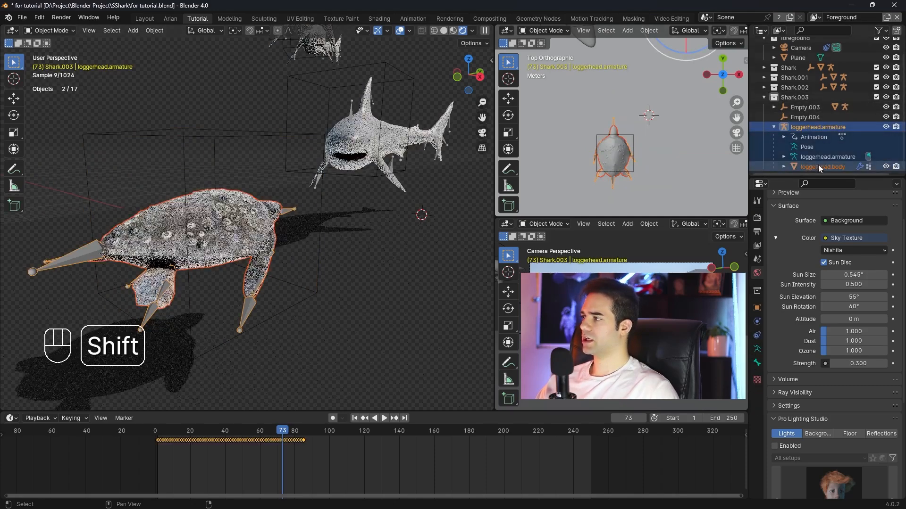
key("m")
left_click(262, 165)
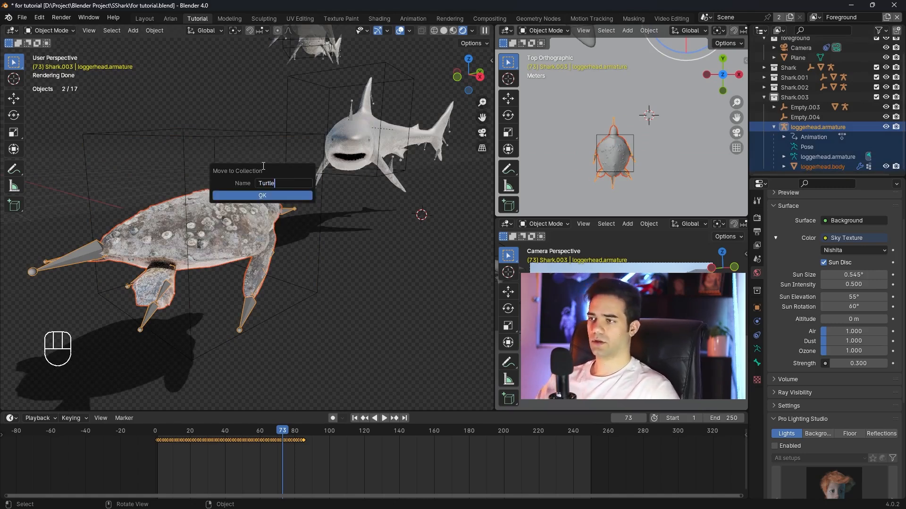
left_click(272, 193)
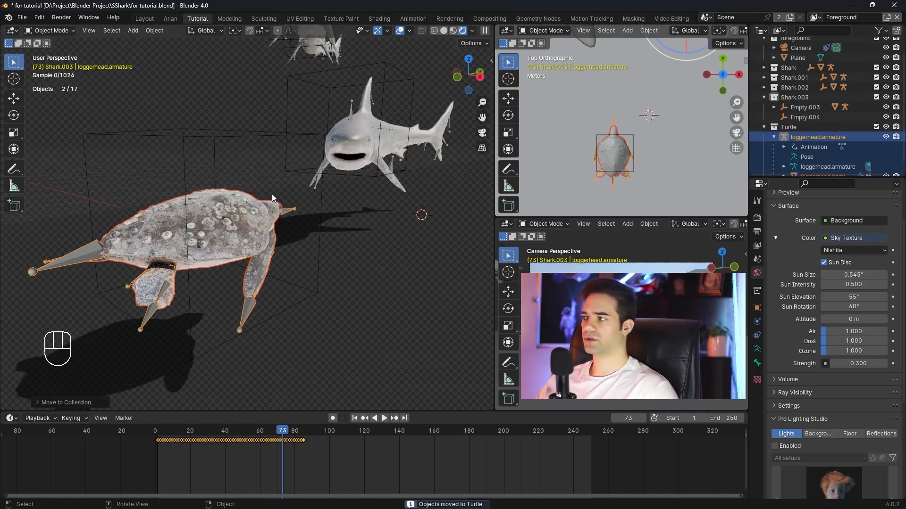
Move the turtle's cube empty from the Shark.003 collection into the Turtle collection
left_click(764, 127)
left_click(762, 112)
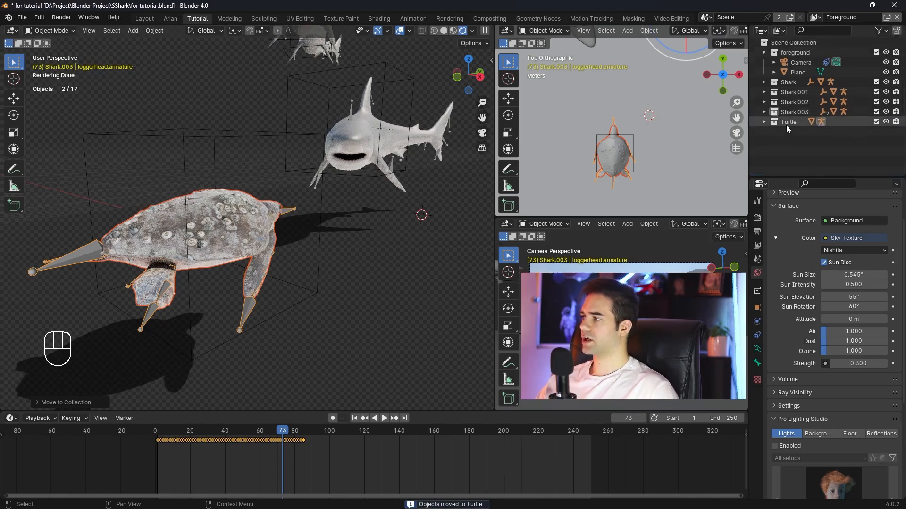
left_click(786, 126)
right_click(787, 124)
left_click(792, 124)
left_click(764, 121)
left_click(774, 129)
left_click(257, 130)
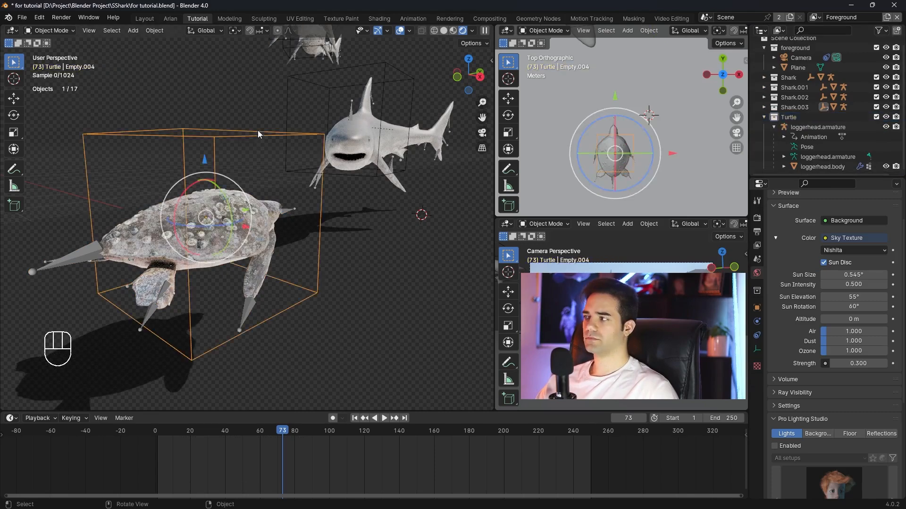
left_click(763, 107)
left_click_drag(804, 127, 788, 136)
Parent the loggerhead armature and body to the turtle's cube empty and test the link with a cancelled move
left_click(811, 137)
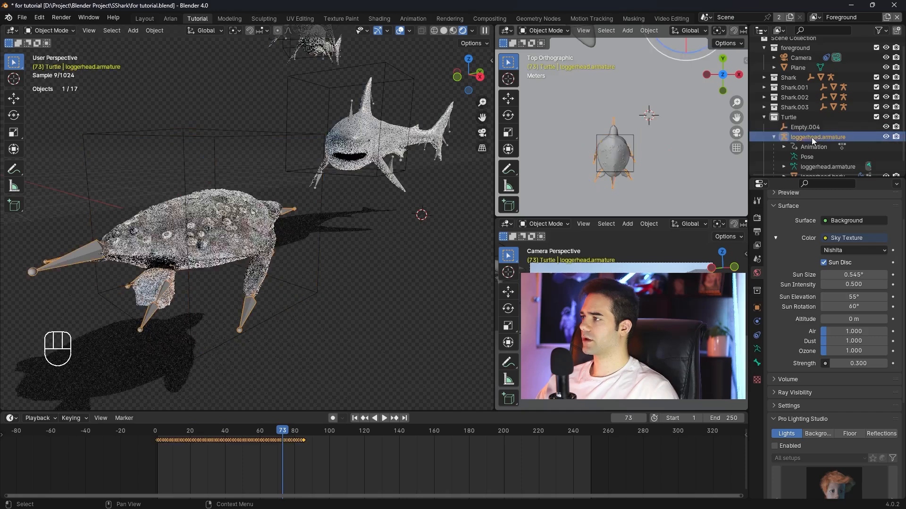
scroll(815, 158, "down", 1)
left_click(817, 167, "shift")
left_click(237, 133, "shift")
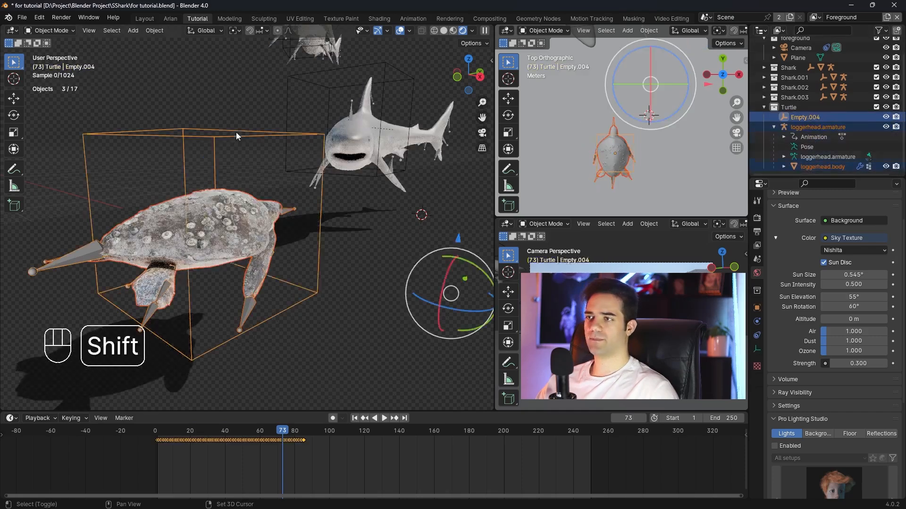
key("ctrl+p")
left_click(237, 132)
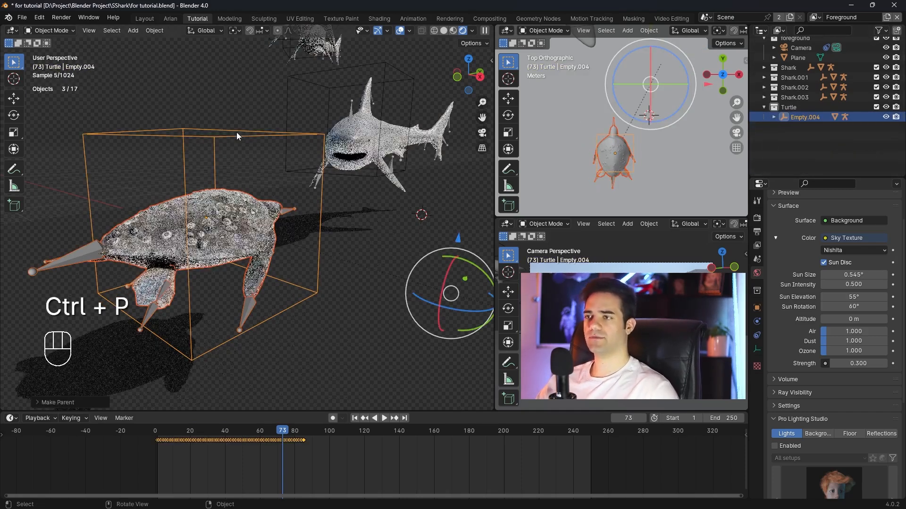
left_click(236, 132)
key("g")
right_click(252, 89)
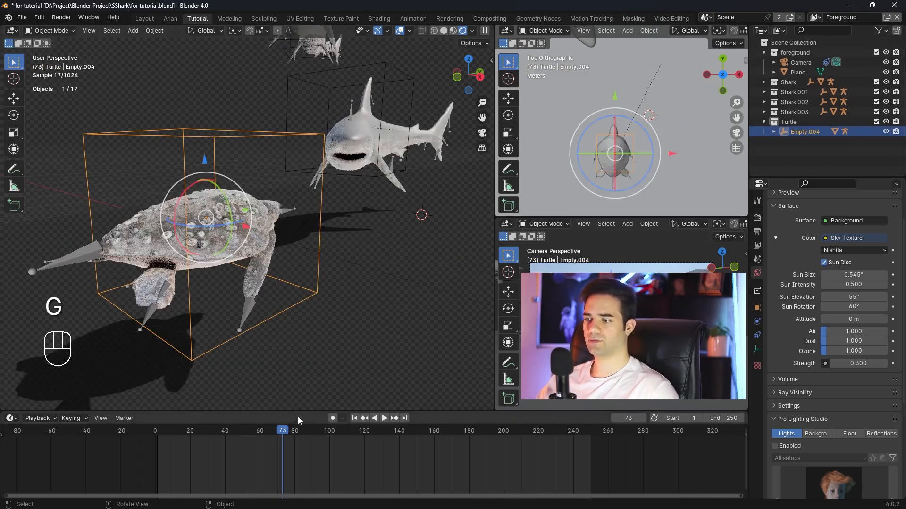
At frame 180, turn the turtle's cube empty about the Z axis and place it near the left edge of the camera frame
left_click_drag(328, 432, 472, 439)
key("KP_0")
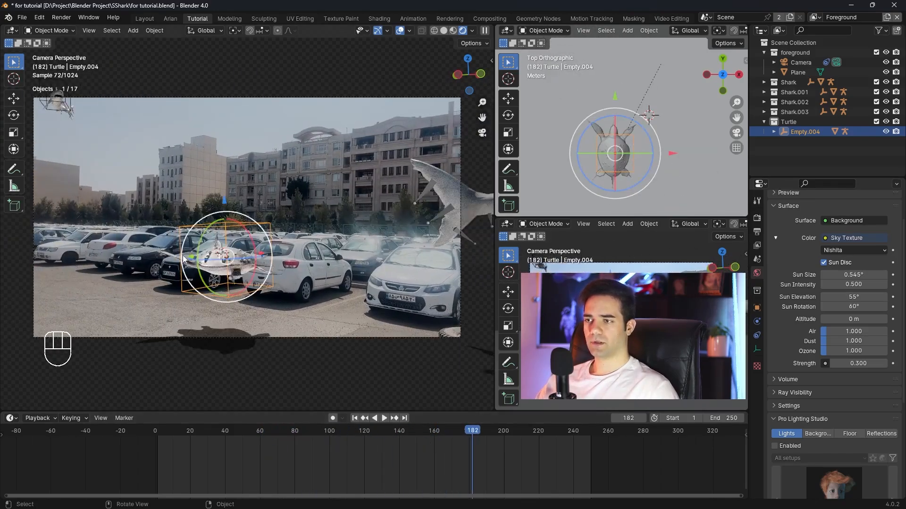
key("r")
key("z")
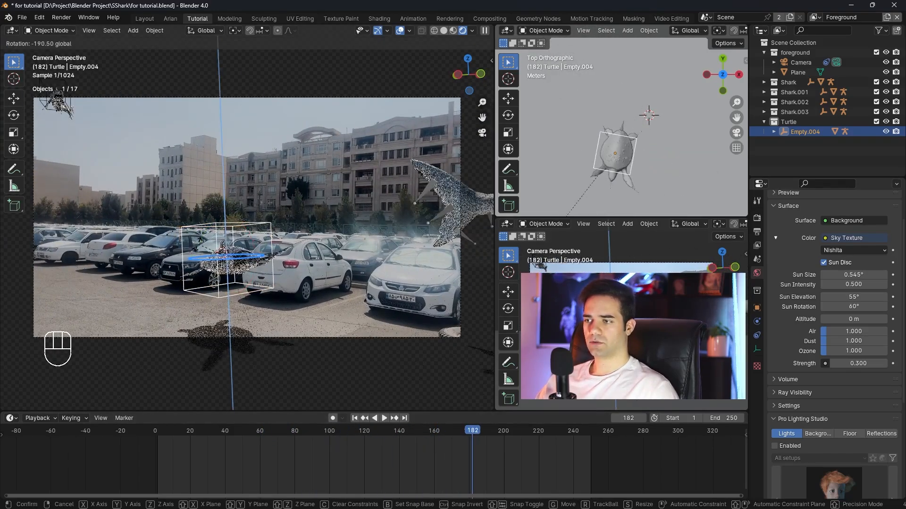
left_click(259, 267)
key("Left")
key("Left")
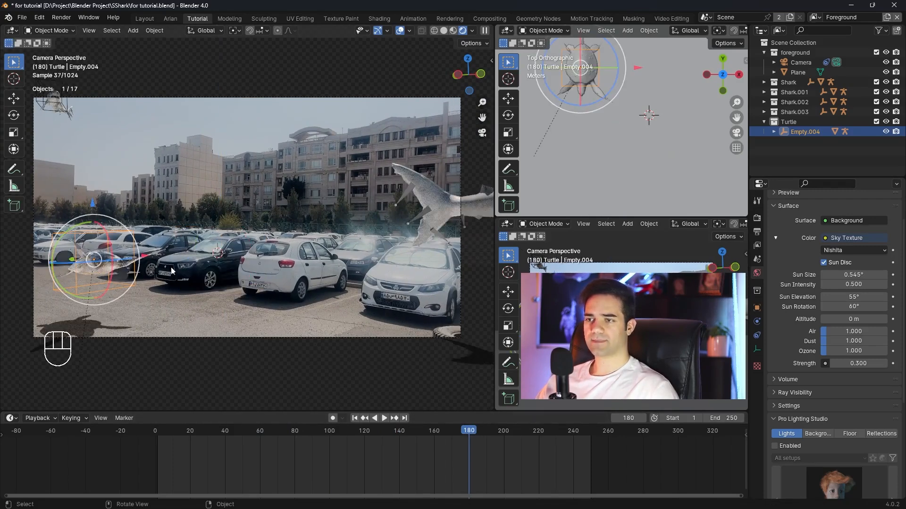
Adjust the turtle empty's rotation and switch the transform orientation to Local
middle_click_drag(600, 143, 647, 168)
key("r")
left_click(647, 168)
left_click(688, 30)
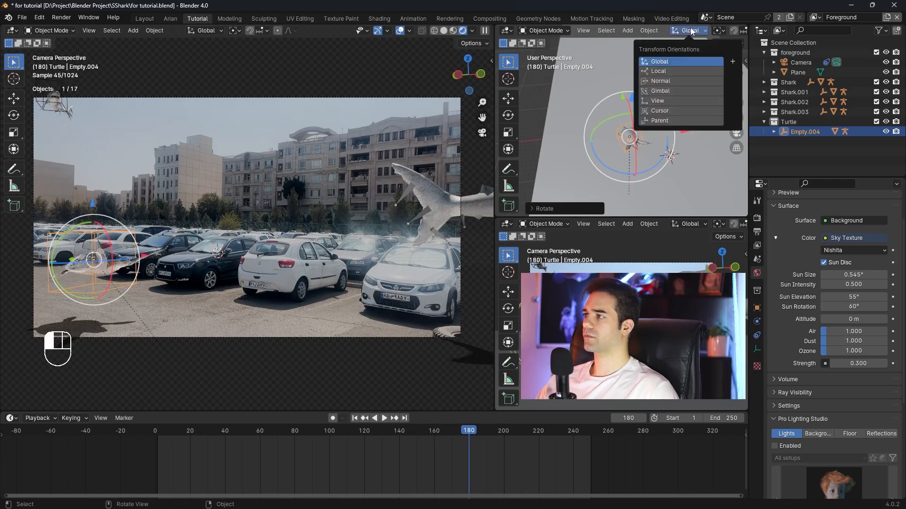
left_click(678, 71)
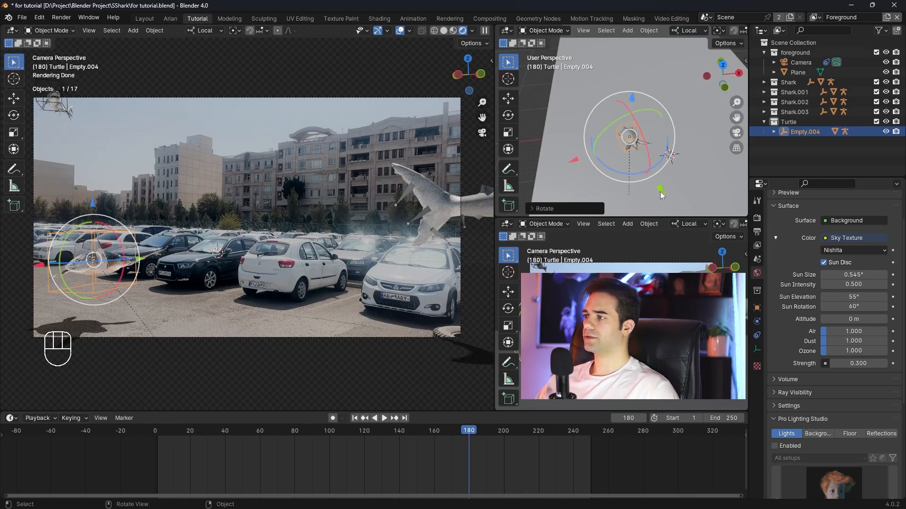
Move the turtle's empty back along its local Y axis out of the camera frame and keyframe it at frame 180
key("g")
key("y")
left_click(610, 138)
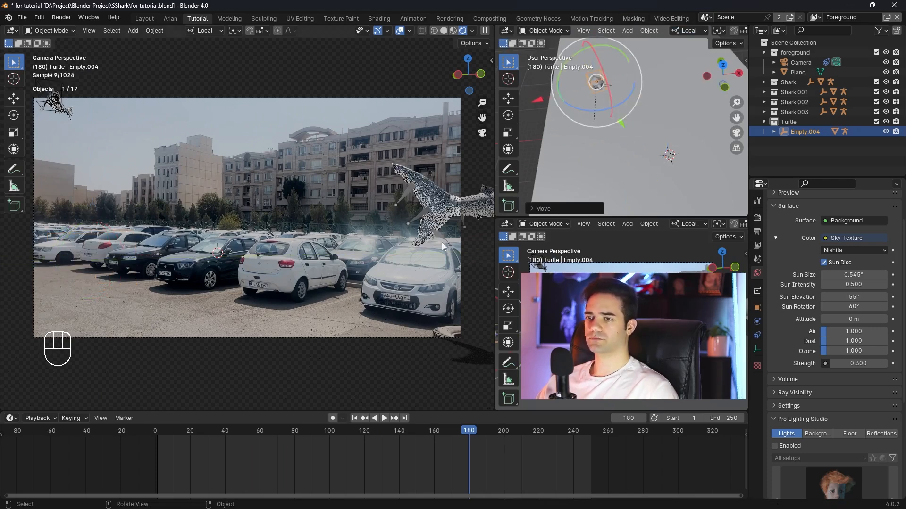
key("i")
left_click(636, 121)
At frame 220, move and rotate the turtle's empty to hover over the dark car, and keyframe its location and rotation
left_click_drag(475, 427, 539, 438)
left_click_drag(621, 127, 715, 159)
left_click_drag(655, 134, 665, 147)
left_click_drag(594, 185, 615, 178)
key("s")
left_click(712, 111)
left_click_drag(686, 118, 683, 143)
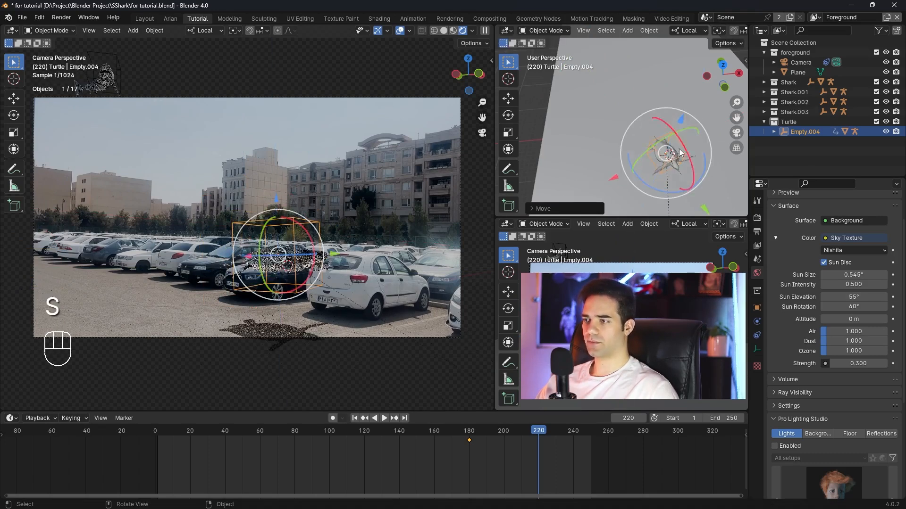
key("i")
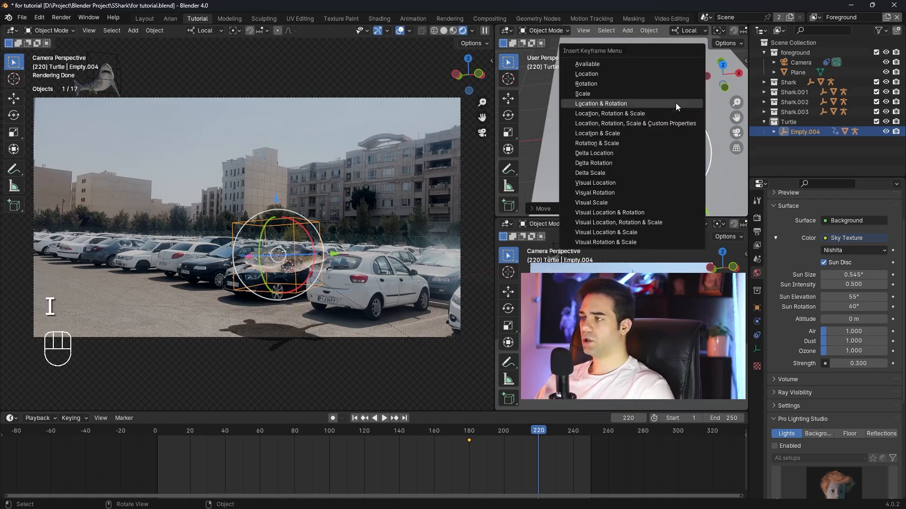
left_click(676, 107)
Play back the turtle's motion from about frame 182 to check its swim across the parking lot
left_click_drag(539, 431, 473, 429)
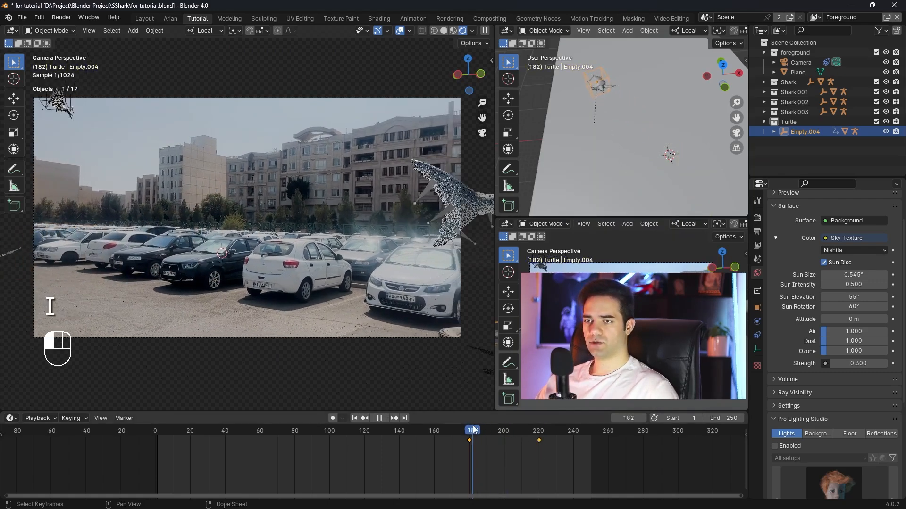
key("space")
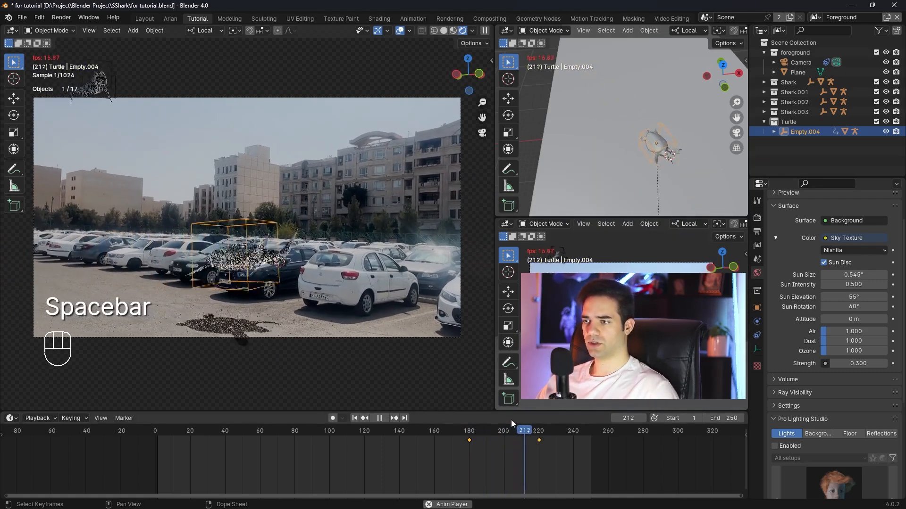
key("space")
At frame 239, move the turtle's empty forward past the camera frame, then raise and tilt it upward
left_click_drag(539, 433, 573, 433)
mouse_move(660, 180)
middle_mouse_down()
mouse_move(687, 149)
mouse_move(622, 177)
mouse_move(646, 171)
middle_mouse_up()
scroll(646, 171, "down", 1)
key("g")
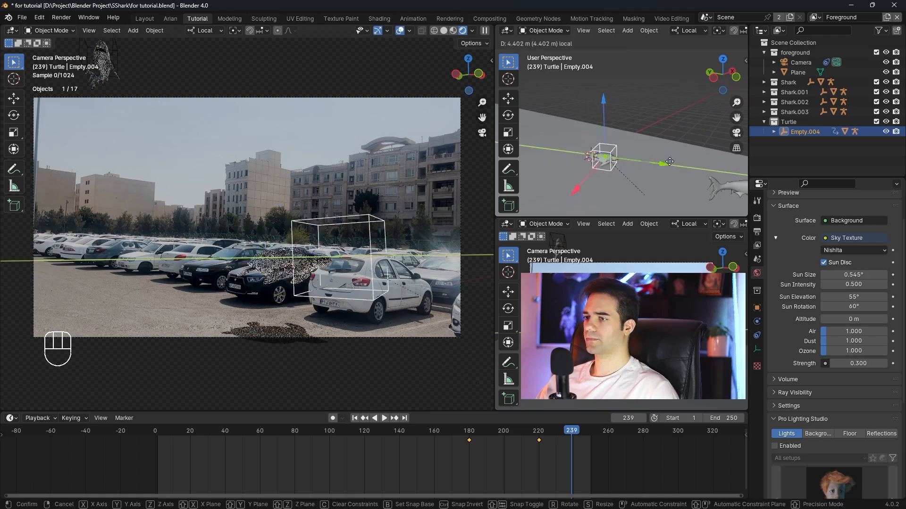
left_click(668, 178)
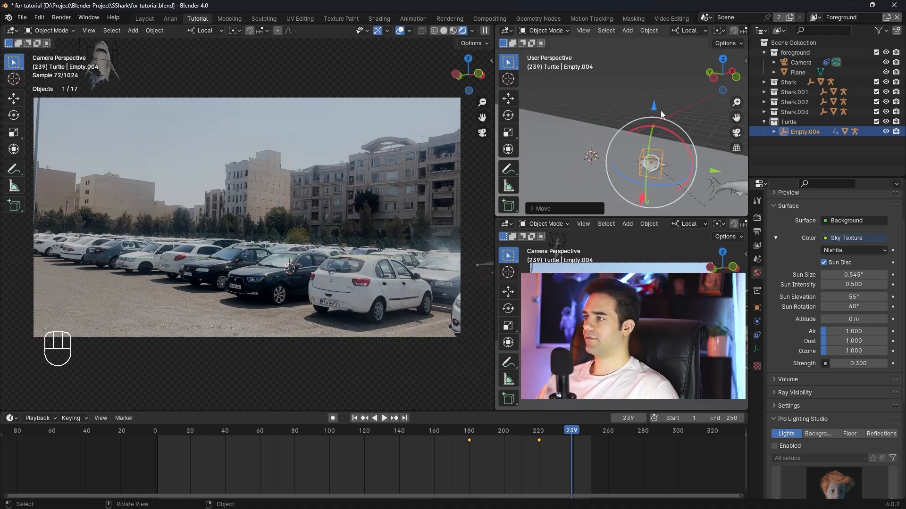
left_click_drag(677, 143, 679, 126)
left_click_drag(660, 94, 701, 178)
scroll(710, 156, "down", 2)
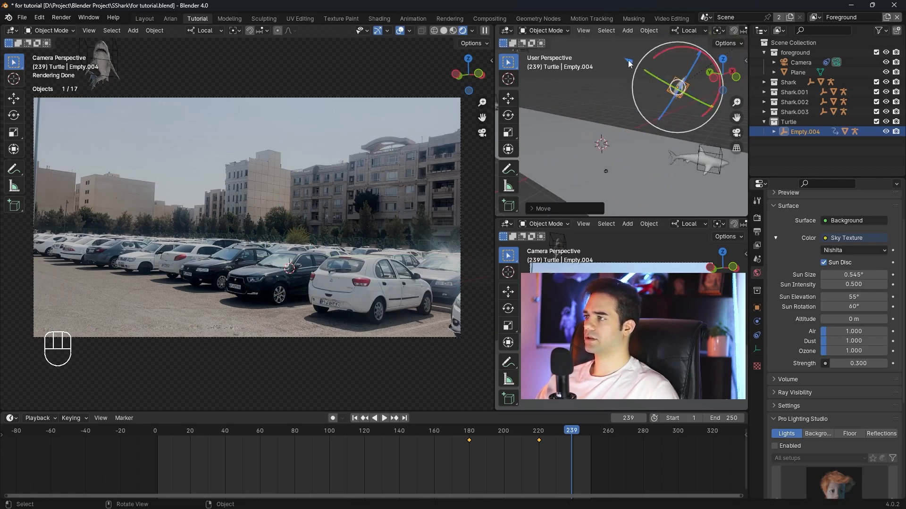
Refine the tilt and height of the turtle's empty and keyframe it at frame 239
left_click_drag(628, 62, 613, 54)
left_click_drag(683, 44, 668, 74)
scroll(680, 72, "down", 2)
middle_click_drag(681, 71, 674, 99, "shift")
left_click_drag(678, 67, 690, 47)
key("i")
left_click(672, 81)
Play back the turtle's upward exit from around frame 220 to check its speed
left_click(541, 433)
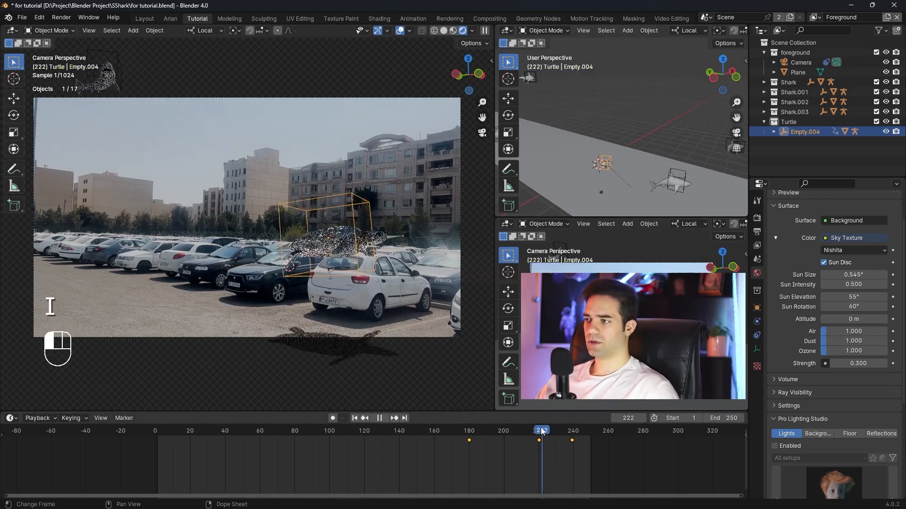
key("space")
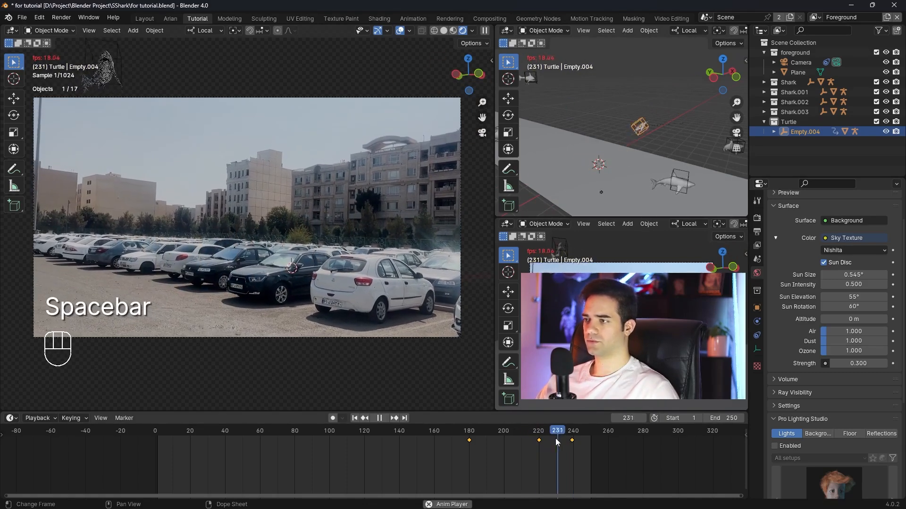
key("space")
Retime the turtle's last keyframe to frame 260 and preview the slower exit
left_click_drag(573, 440, 611, 441)
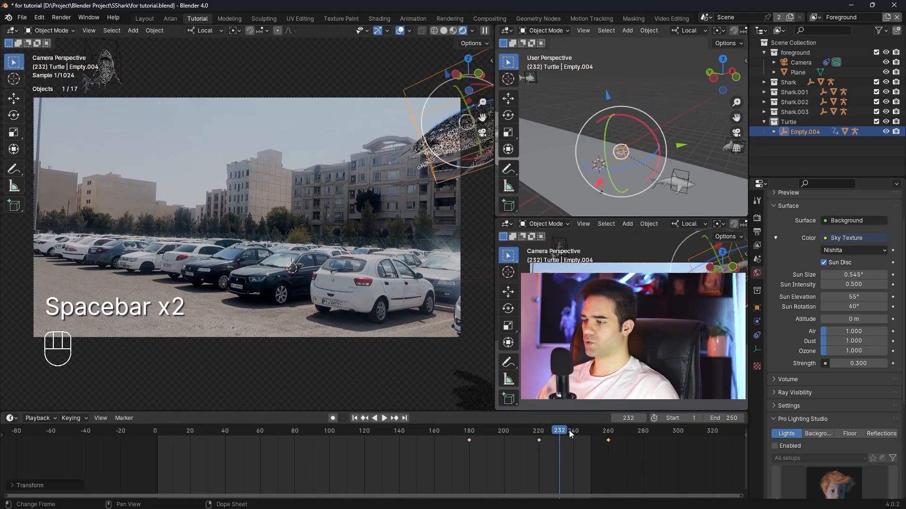
left_click(502, 433)
key("space")
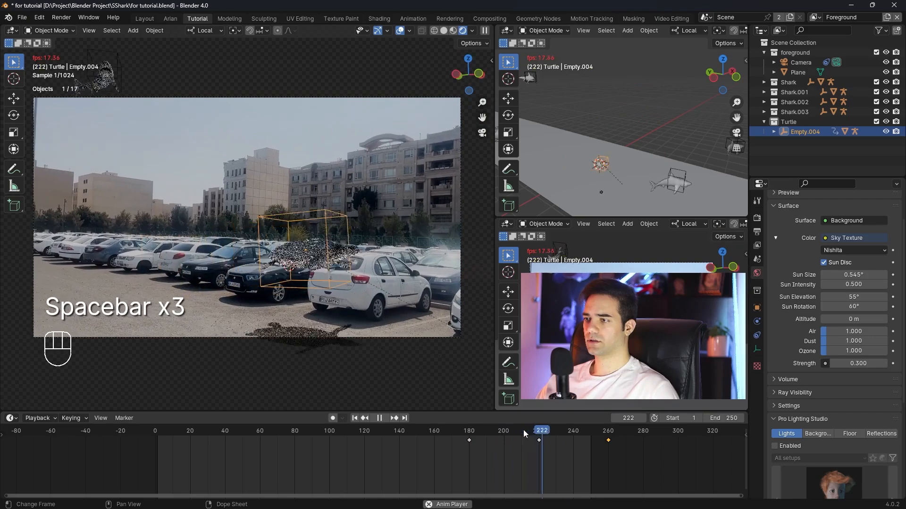
key("space")
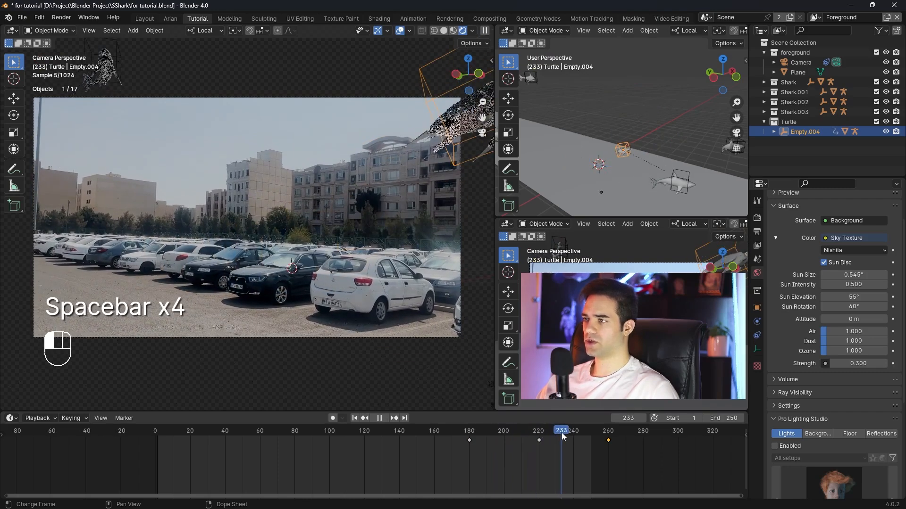
At frame 233, rotate and reposition the turtle's empty beside the building, and keyframe its location and rotation
left_click(561, 432)
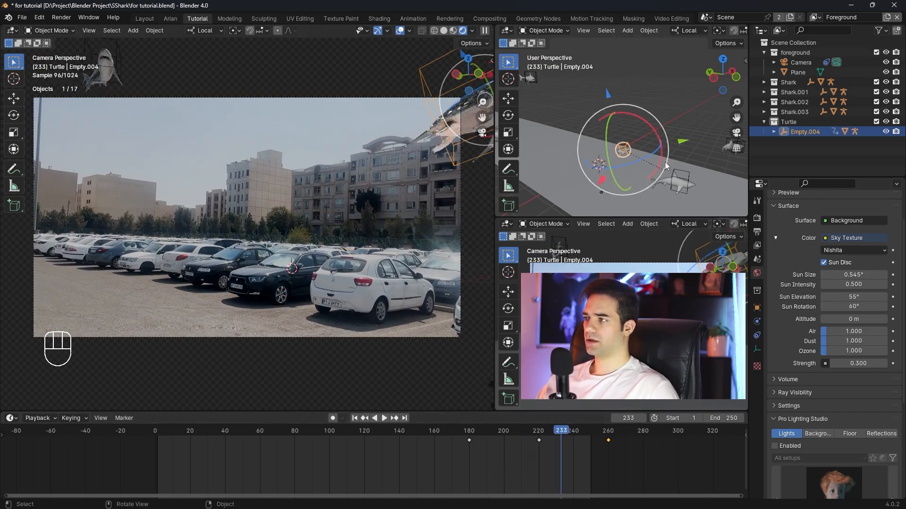
left_click_drag(653, 138, 644, 120)
key("g")
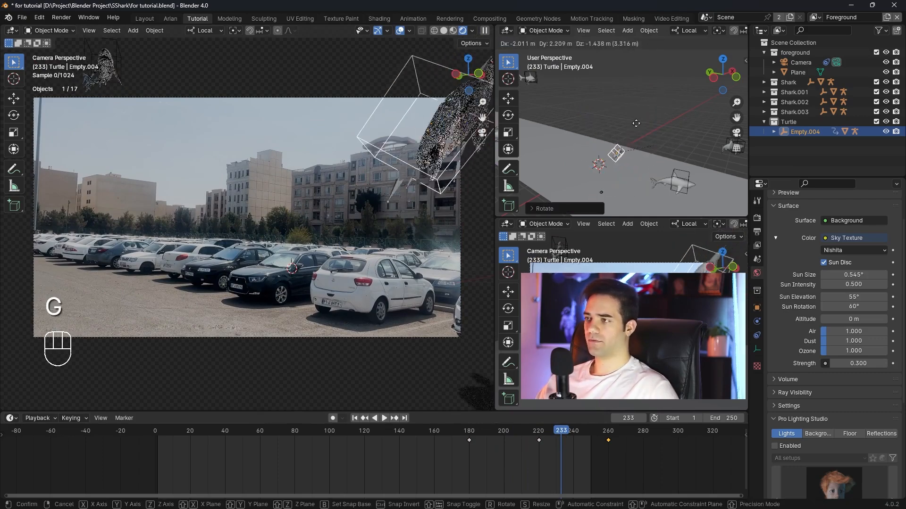
left_click(638, 126)
key("i")
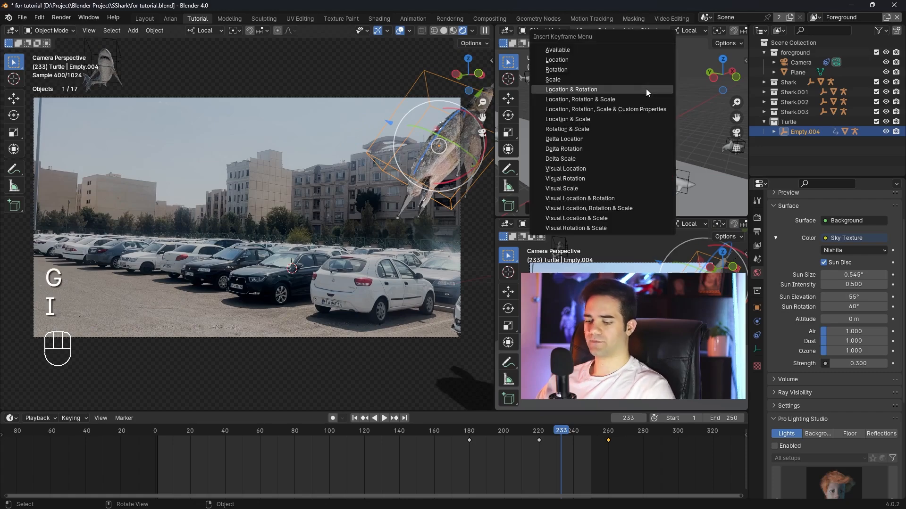
left_click(602, 89)
Play back the turtle's path several times to check the turn through the frame 233 keyframe
left_click(537, 433)
key("space")
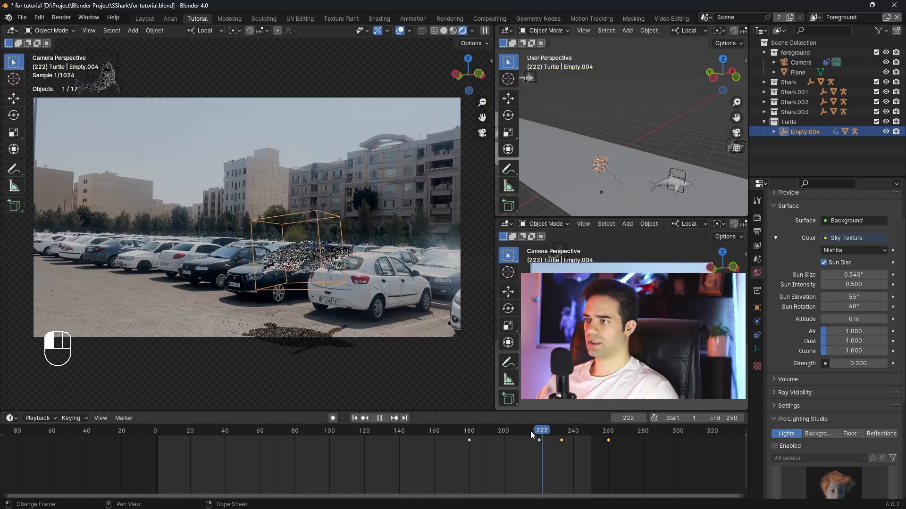
key("space")
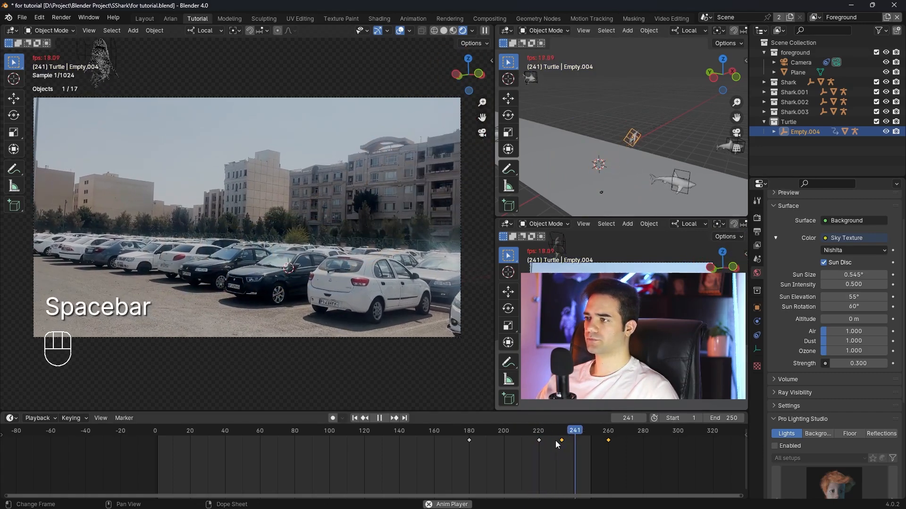
key("space")
key("space")
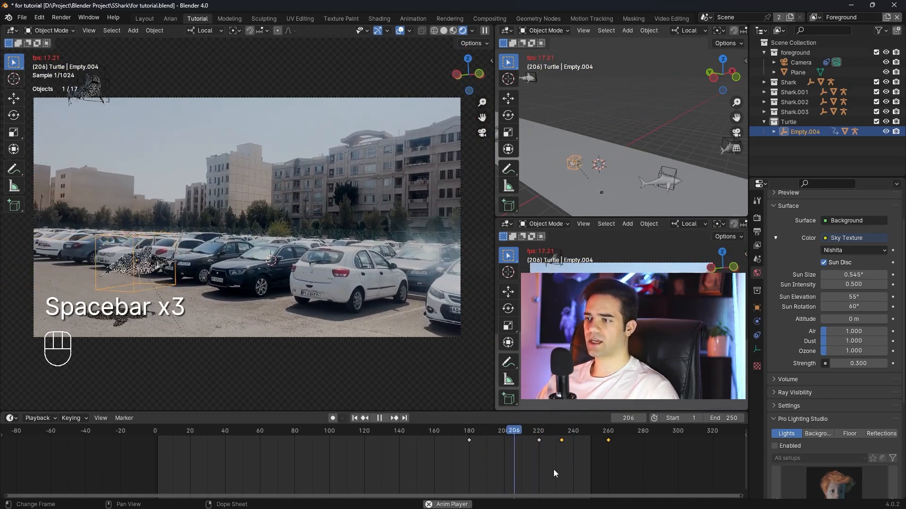
key("space")
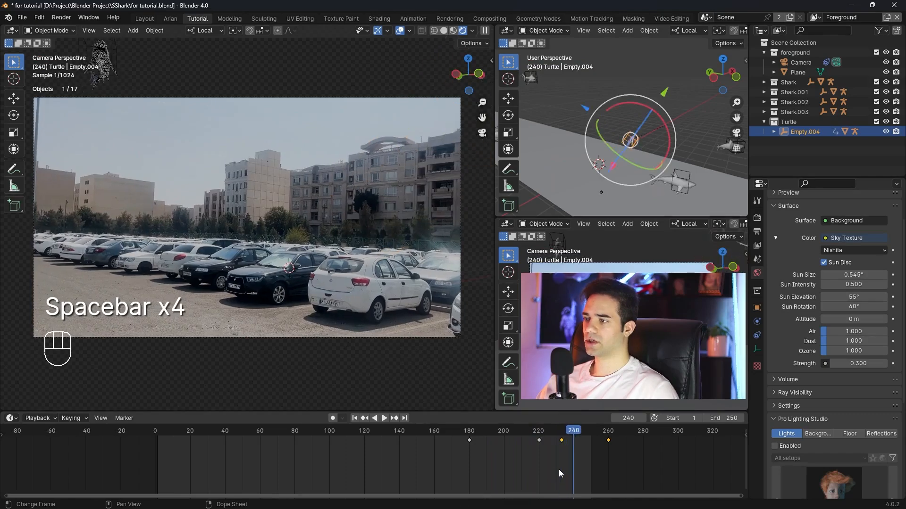
Shift the turtle's frame 233 keyframe to frame 230 and review the motion
left_click_drag(562, 441, 556, 443)
key("space")
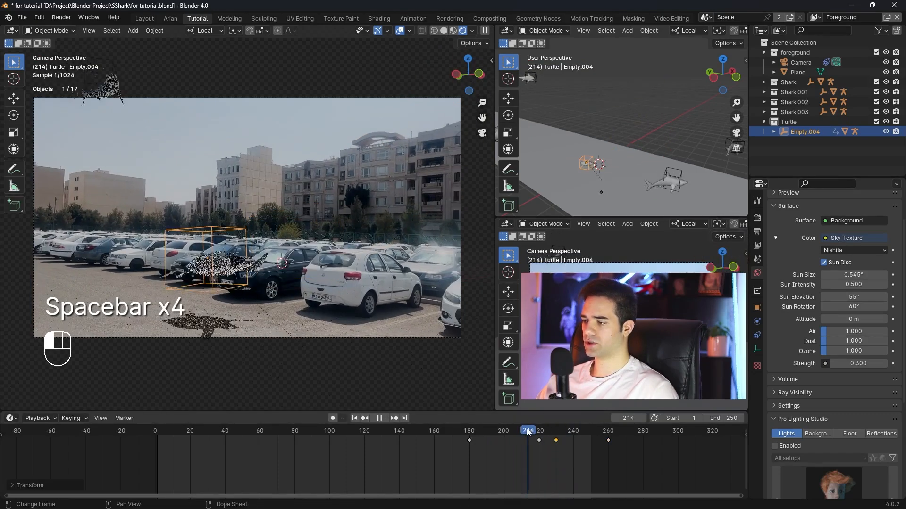
key("space")
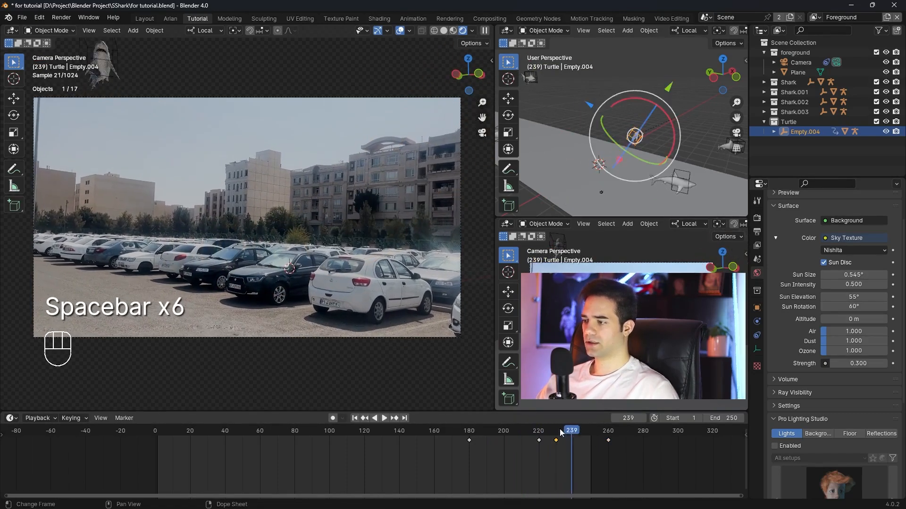
left_click(500, 431)
left_click_drag(500, 432, 511, 434)
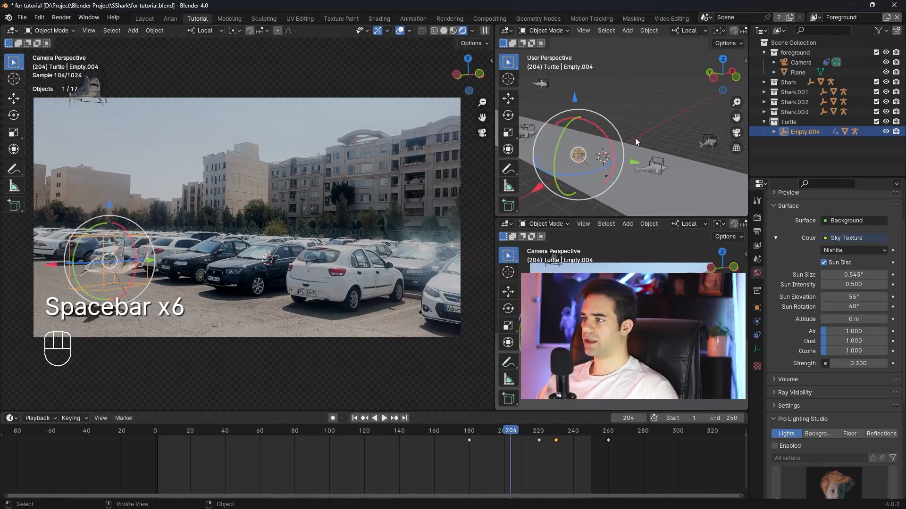
Select the cube empty of the shark in the Shark.003 collection and keyframe it at frame 180
mouse_move(590, 143)
middle_mouse_down()
mouse_move(576, 140)
mouse_move(581, 144)
middle_mouse_up()
left_click(569, 121)
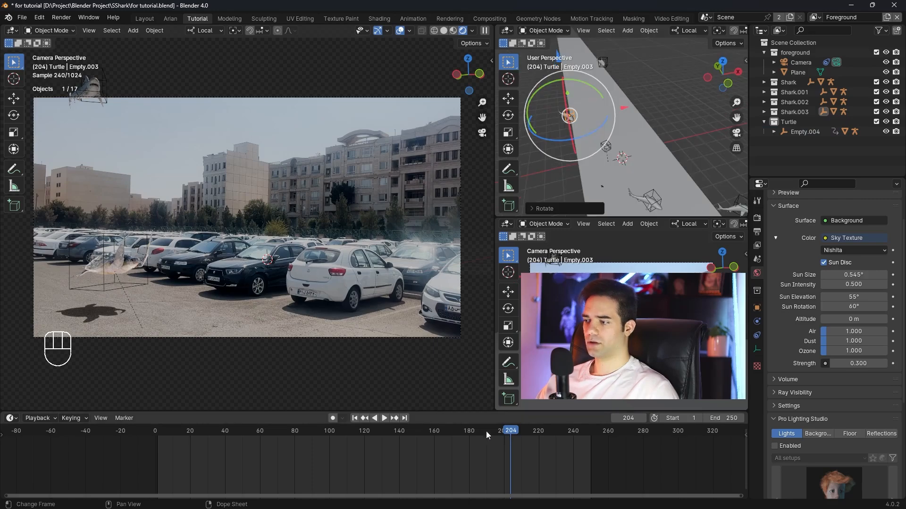
left_click_drag(486, 431, 469, 432)
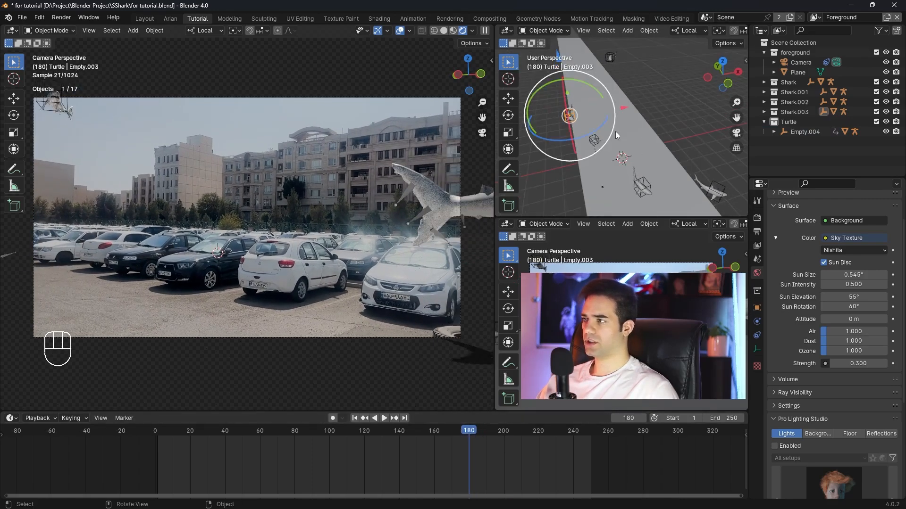
key("i")
left_click(615, 130)
At frame 220, bring the Shark.003 empty into the camera frame behind the turtle and turn it about its local Z axis
key("space")
left_click_drag(503, 432, 539, 435)
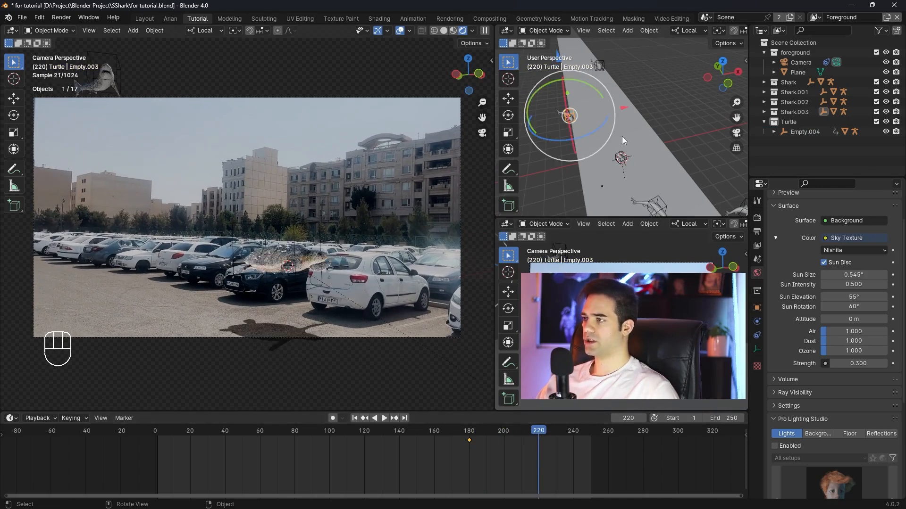
middle_click_drag(649, 109, 656, 142)
left_click(690, 30)
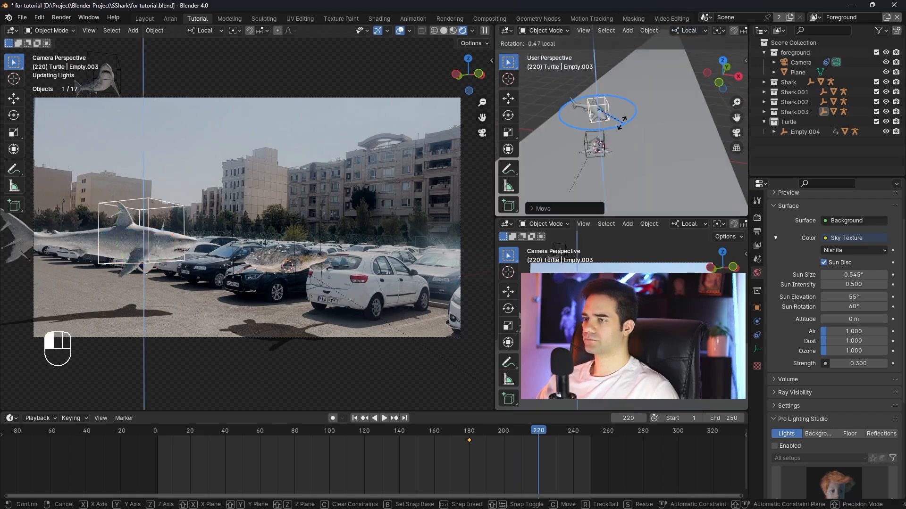
left_click_drag(614, 116, 606, 123)
Fine-tune the rotation of the Shark.003 empty toward the turtle and keyframe it at frame 220
scroll(612, 128, "up", 1)
middle_click_drag(612, 128, 646, 112, "shift")
scroll(644, 126, "up", 3)
scroll(663, 84, "up", 2)
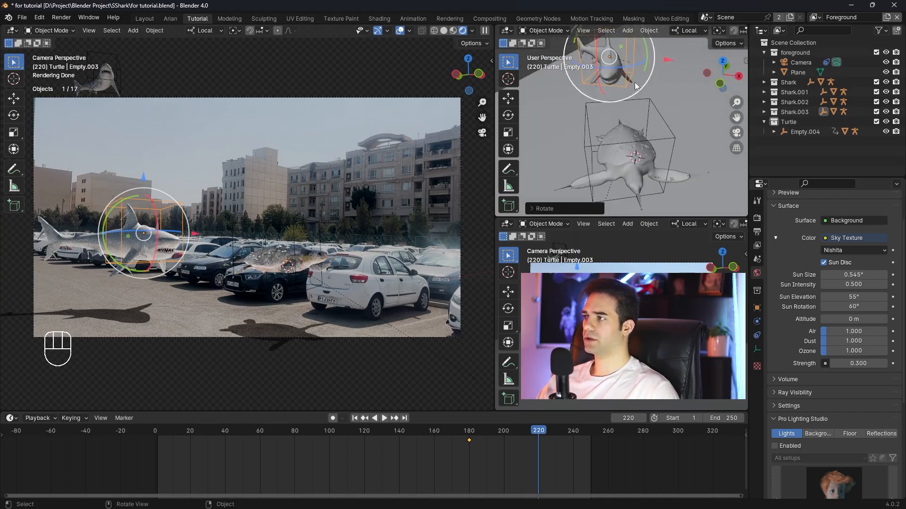
left_click_drag(632, 70, 594, 179)
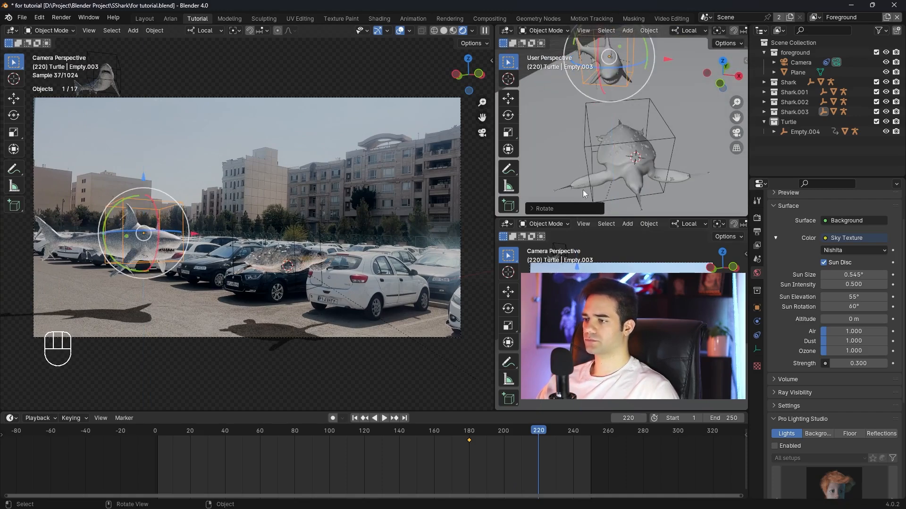
key("i")
left_click(371, 194)
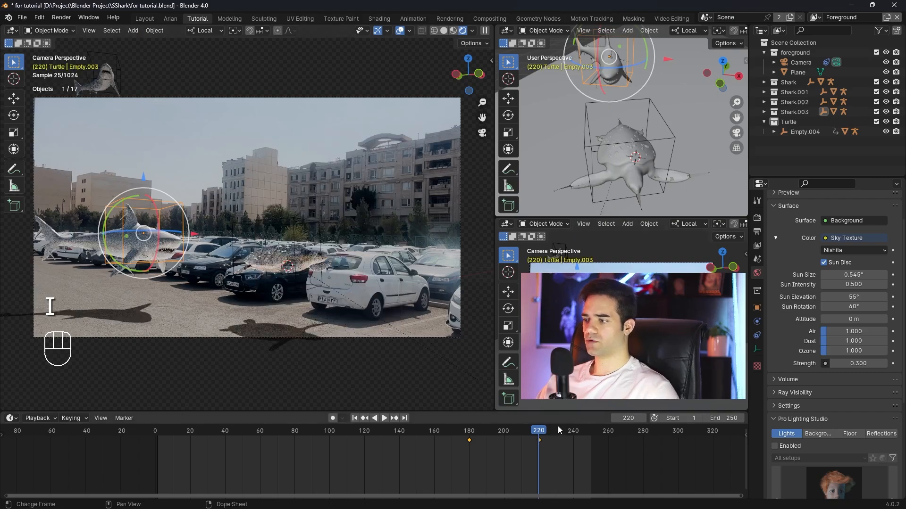
At frame 243, move the Shark.003 empty along its local Y axis out of the camera view and keyframe it
key("space")
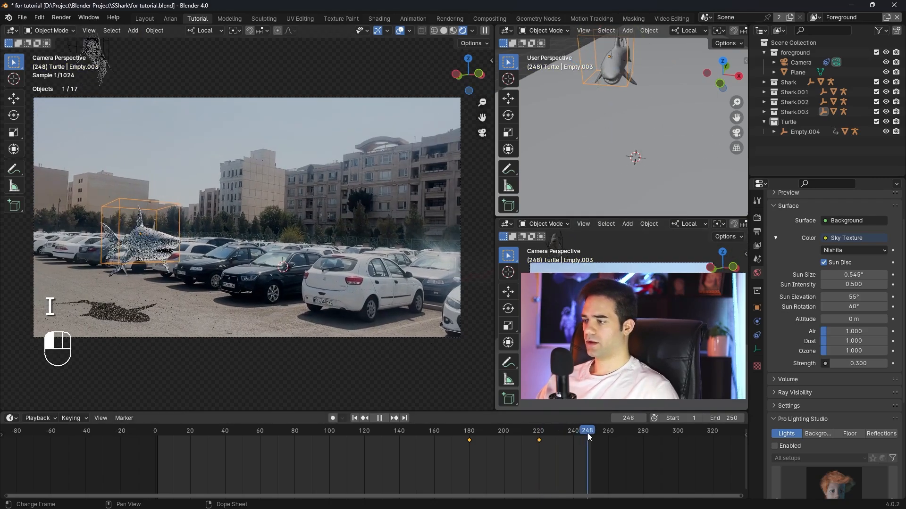
key("space")
scroll(656, 136, "down", 4)
middle_click_drag(648, 139, 663, 136)
left_click_drag(614, 75, 704, 176)
key("ctrl+z")
scroll(691, 179, "down", 3)
middle_click_drag(693, 179, 670, 167, "shift")
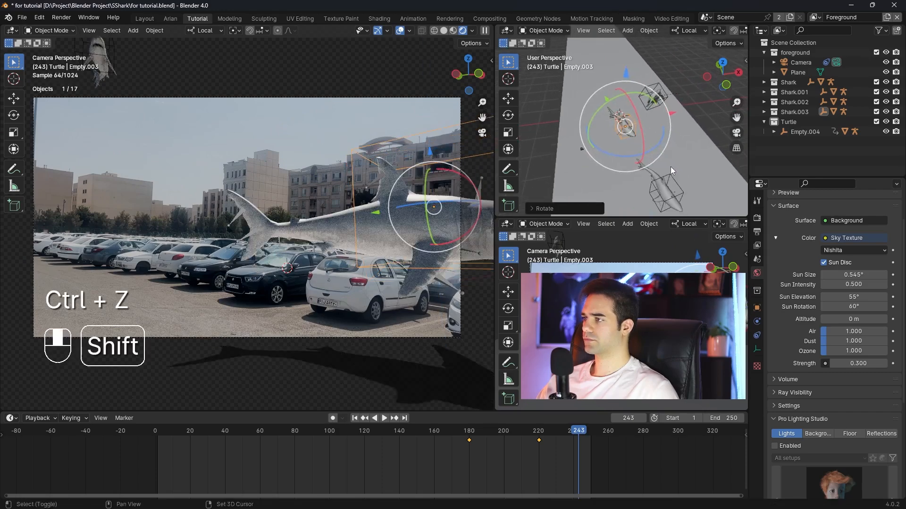
left_click_drag(674, 113, 677, 113)
left_click_drag(610, 100, 697, 156)
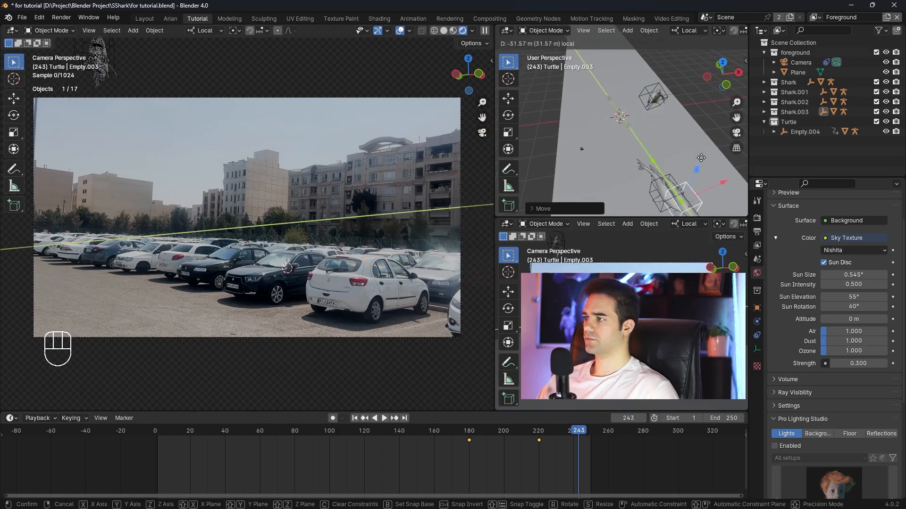
left_click_drag(516, 216, 516, 216)
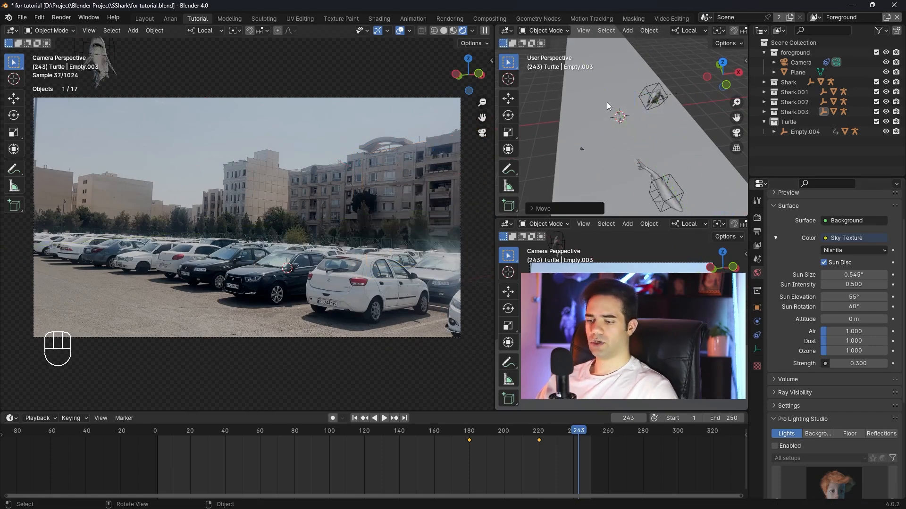
key("i")
Shift the Shark.003 empty's frame 243 keyframe to about frame 266 and play back the chase
left_click_drag(584, 432, 534, 431)
key("space")
key("space")
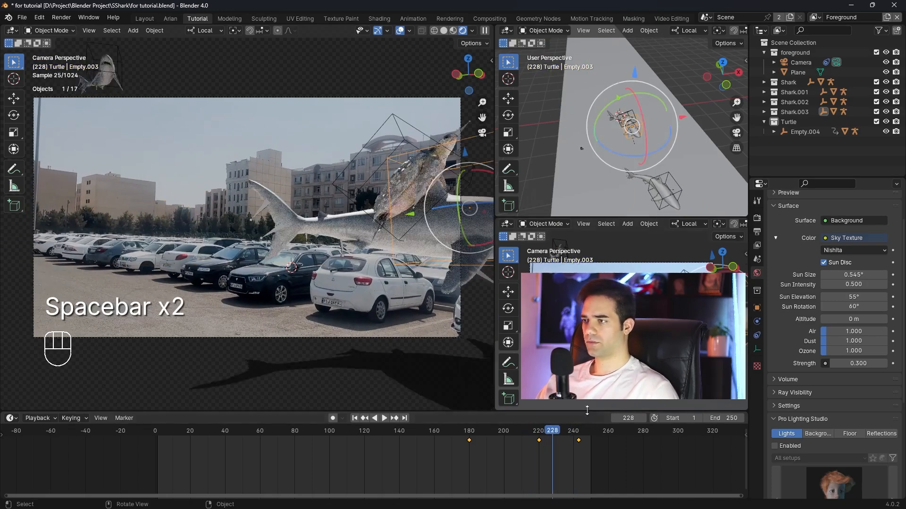
left_click_drag(579, 440, 619, 443)
key("space")
key("space")
left_click(508, 431)
key("space")
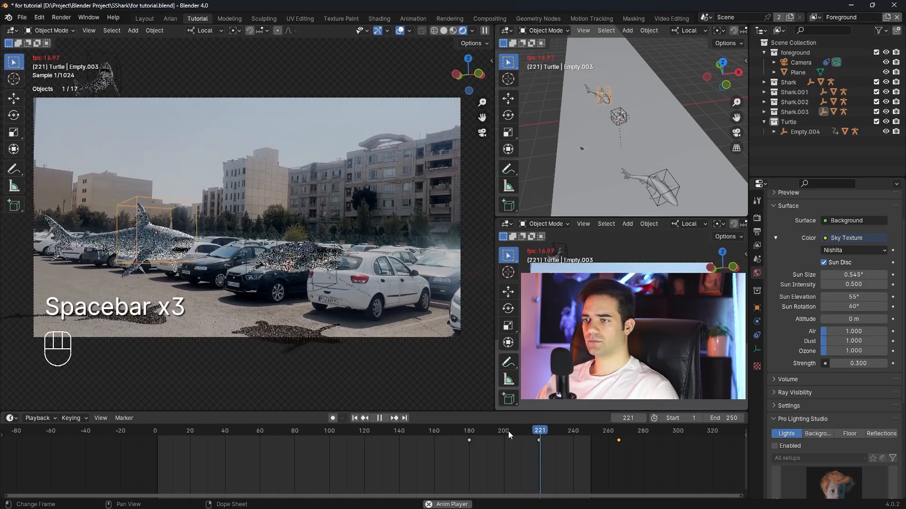
key("space")
At frame 228, select the armature of the shark chasing the turtle and switch it to Pose Mode
left_click(551, 434)
left_click(329, 203)
scroll(367, 239, "up", 2)
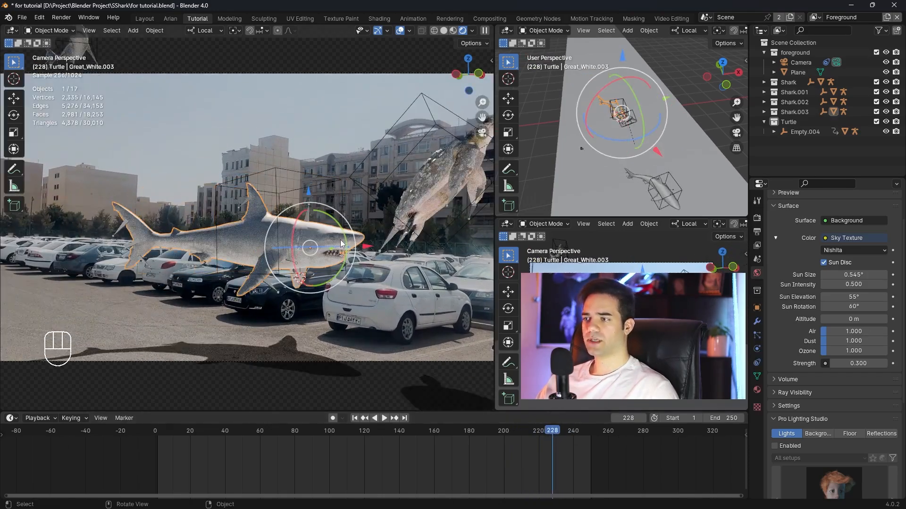
left_click(311, 223)
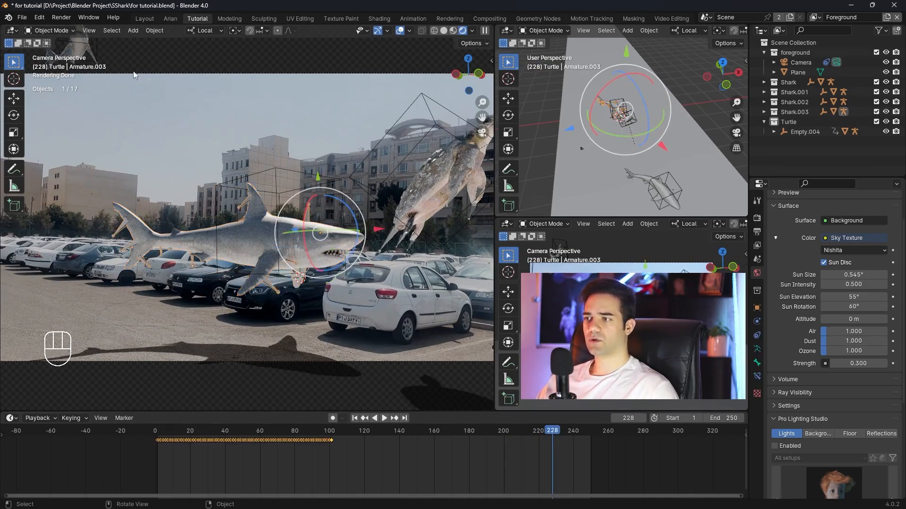
left_click(52, 63)
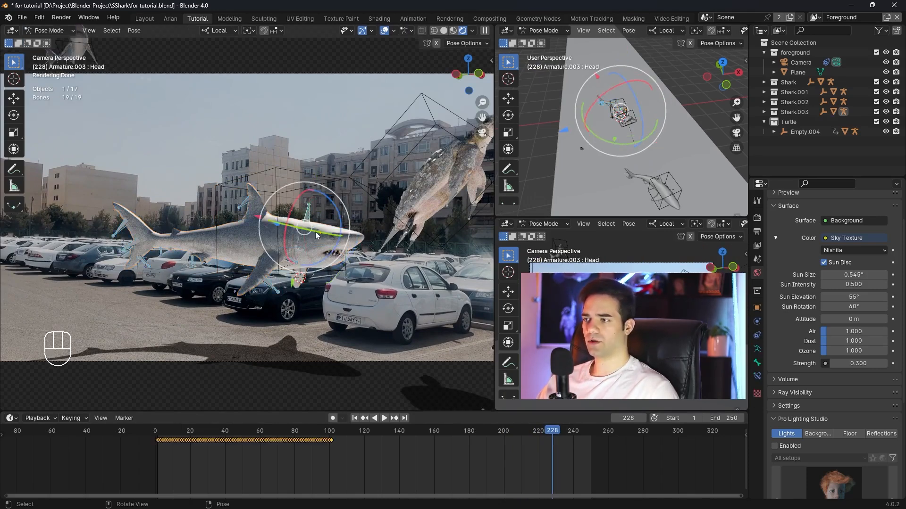
Display the shark armature's bones in front of the mesh and select the Jaw bone
left_click(757, 350)
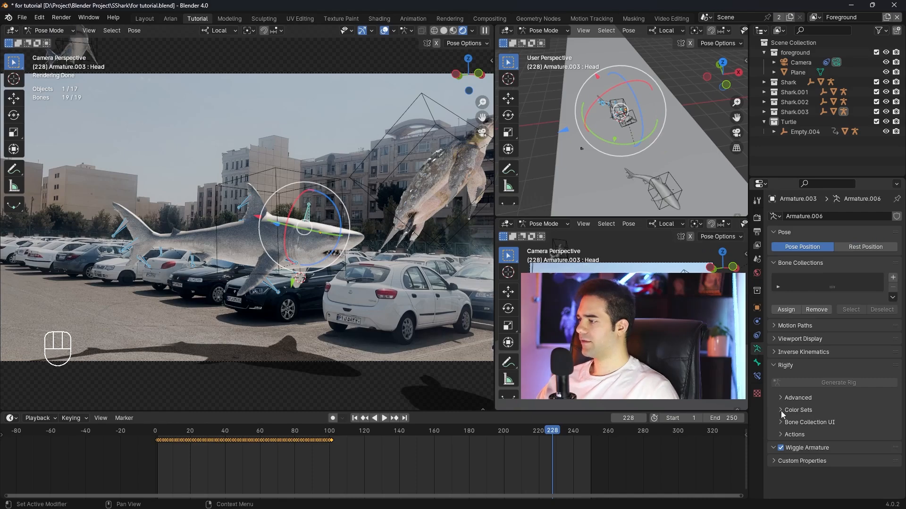
left_click(782, 340)
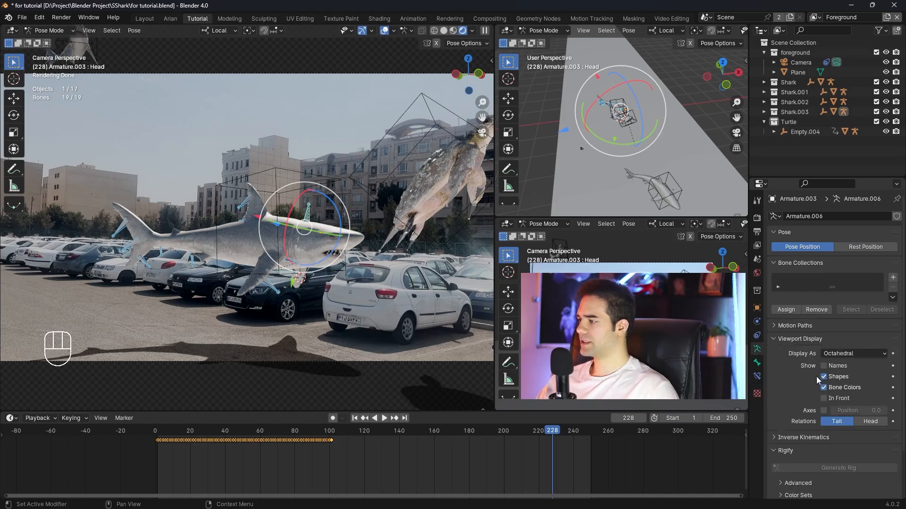
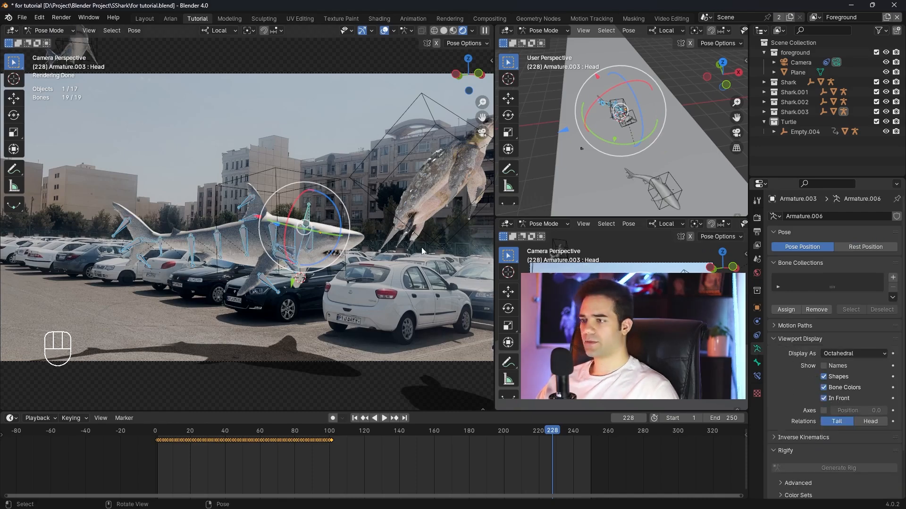
left_click(324, 242)
key("g")
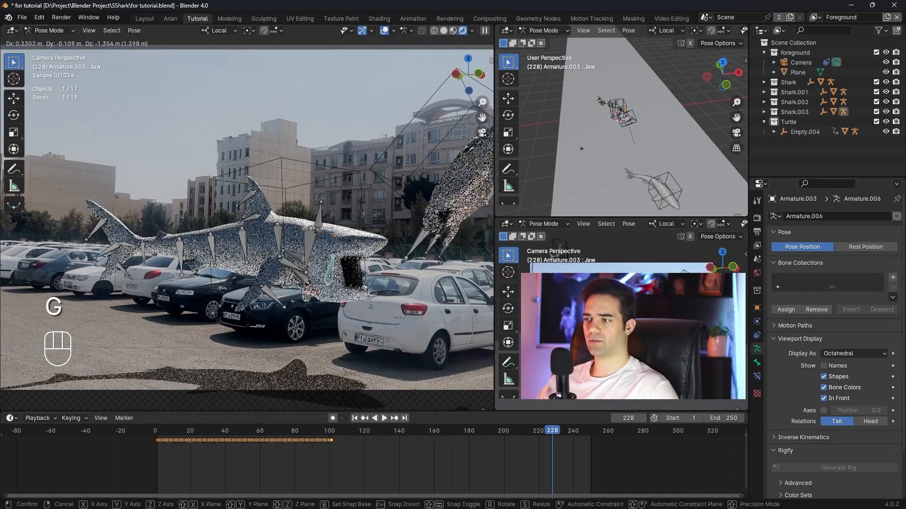
right_click(333, 276)
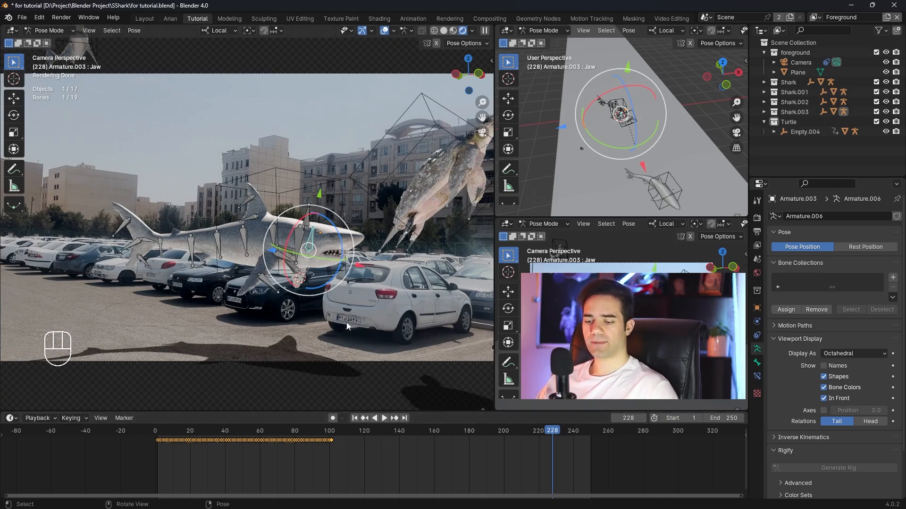
key("g")
right_click(344, 337)
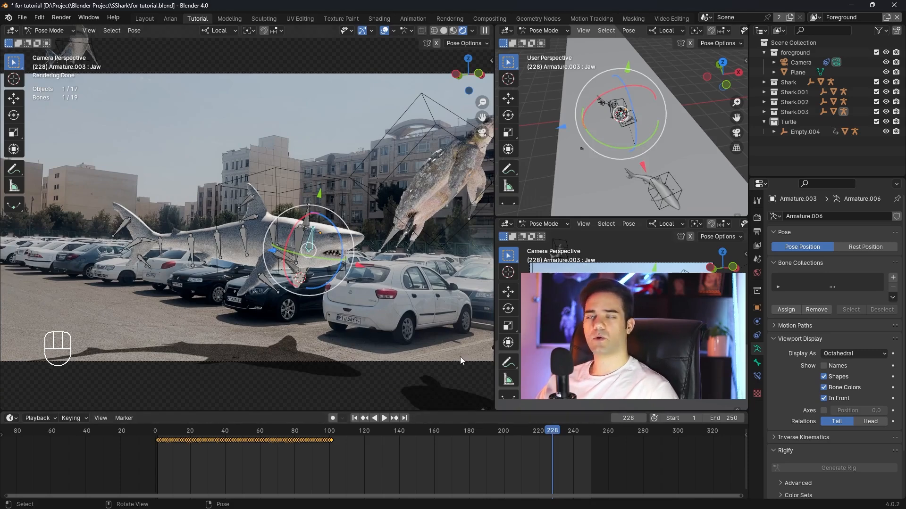
Clear the cyclic extrapolation from the Jaw bone's animation and delete all of the bone's keyframes
left_click_drag(382, 461, 153, 422)
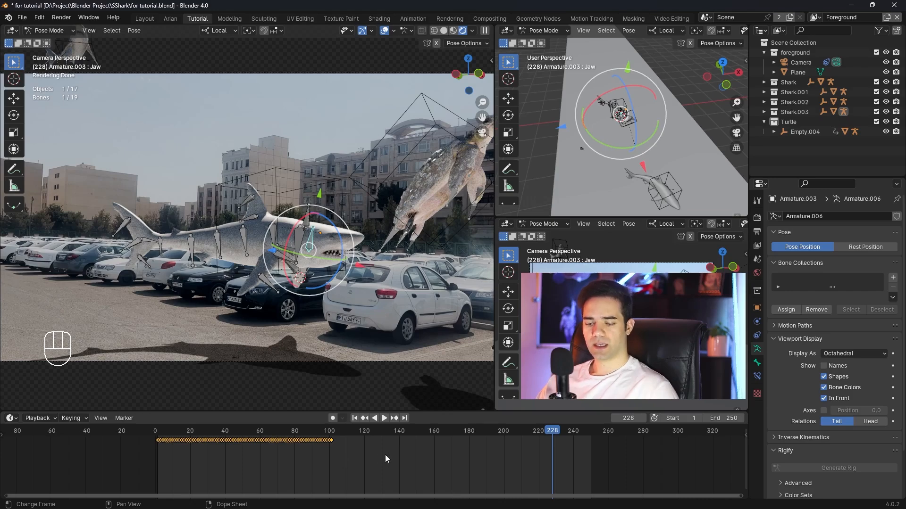
key("shift+e")
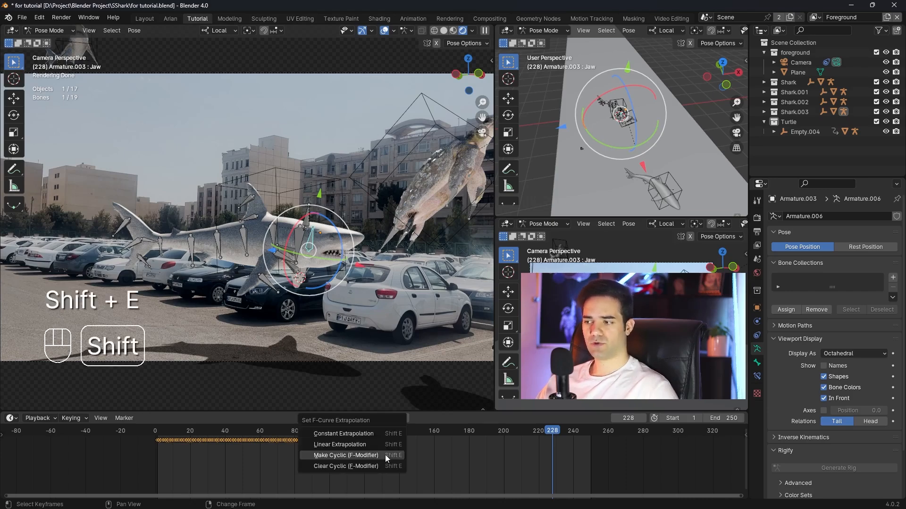
left_click(349, 466)
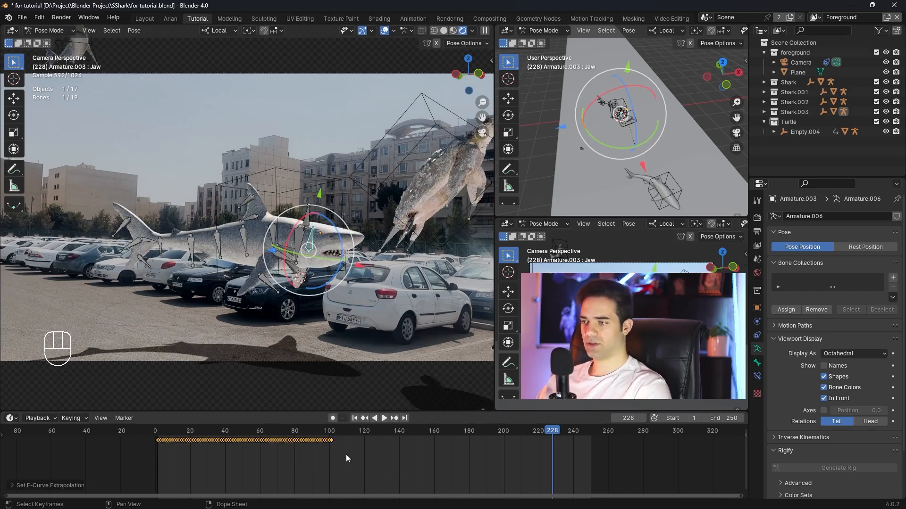
key("Delete")
Insert a Location & Rotation keyframe for the Jaw bone at frame 217
left_click_drag(520, 430, 533, 443)
key("i")
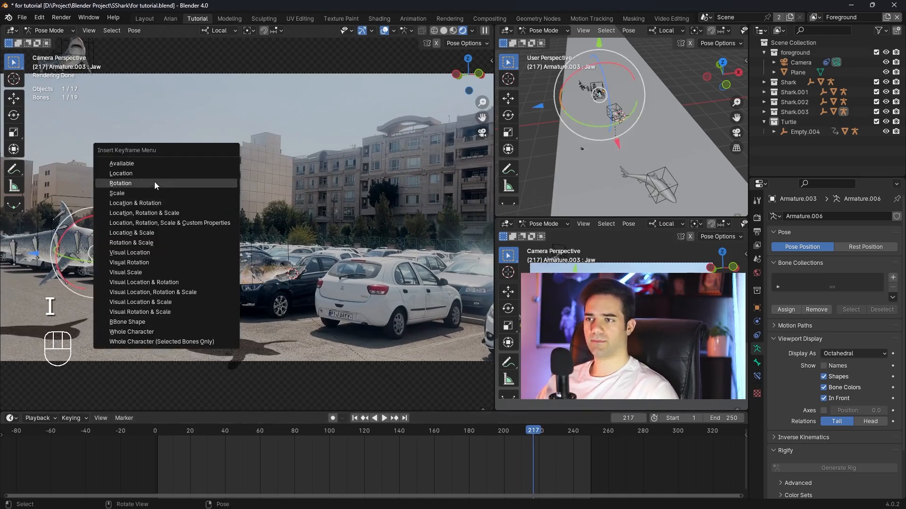
left_click(166, 203)
At frame 225, rotate the Jaw bone to open the shark's mouth and insert a Location & Rotation keyframe
left_click_drag(534, 432, 547, 432)
left_click_drag(239, 197, 238, 206)
left_click_drag(259, 245, 259, 250)
key("i")
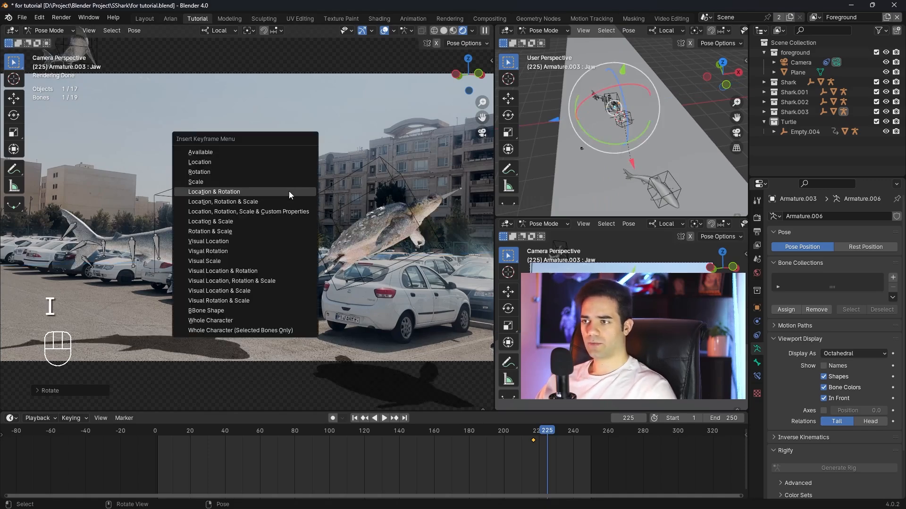
left_click(289, 191)
At frame 230, rotate and move the Jaw bone to close the mouth, keyframe it, and play back the bite
left_click_drag(552, 435, 554, 430)
left_click_drag(414, 259, 409, 248)
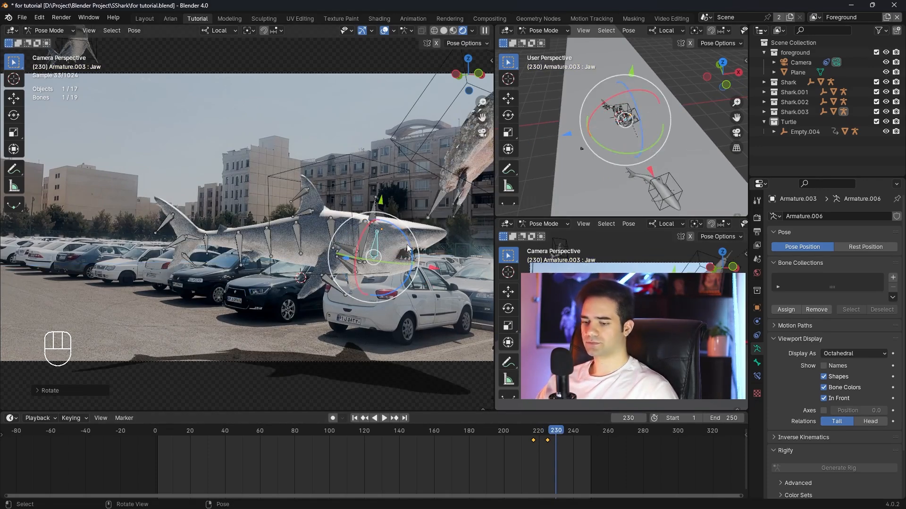
key("g")
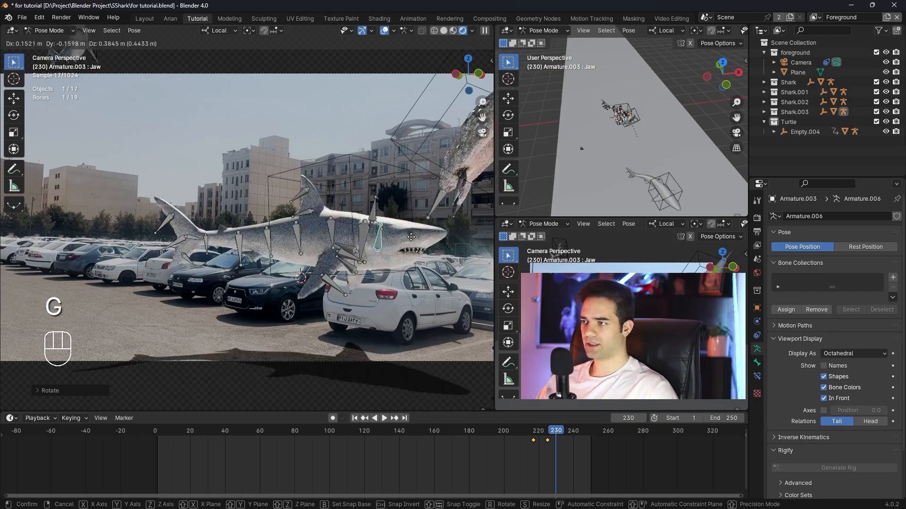
left_click(411, 238)
key("i")
left_click(420, 170)
left_click_drag(559, 433, 552, 433)
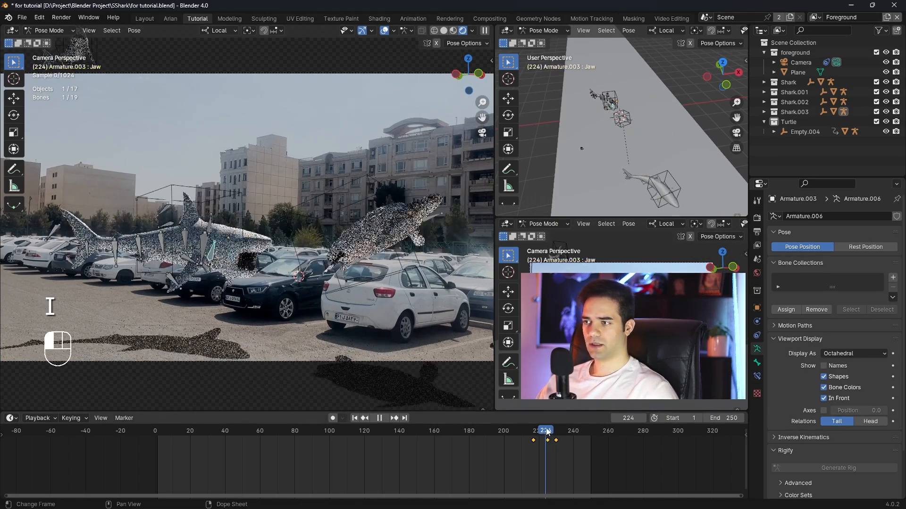
key("space")
key("space")
At frame 225, select the Head bone of the shark's armature
left_click_drag(557, 431, 549, 431)
left_click(271, 243)
key("g")
right_click(260, 227)
left_click(253, 218)
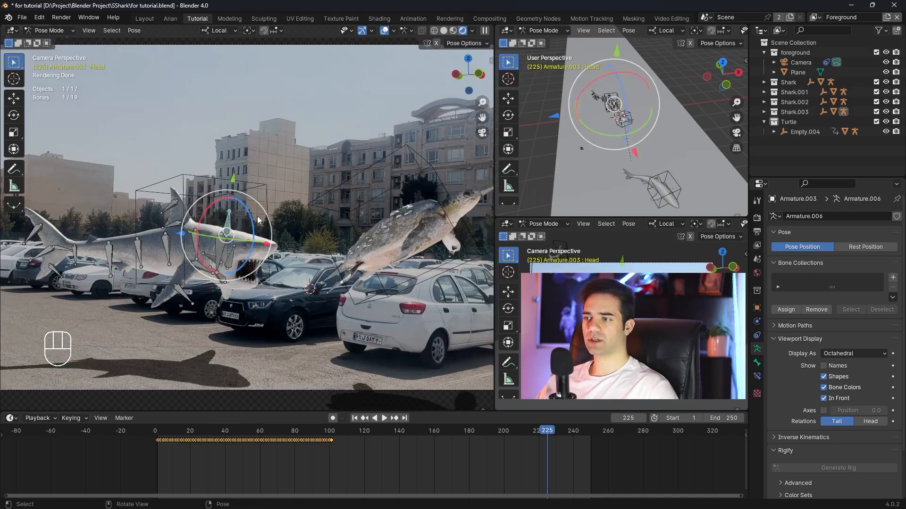
key("g")
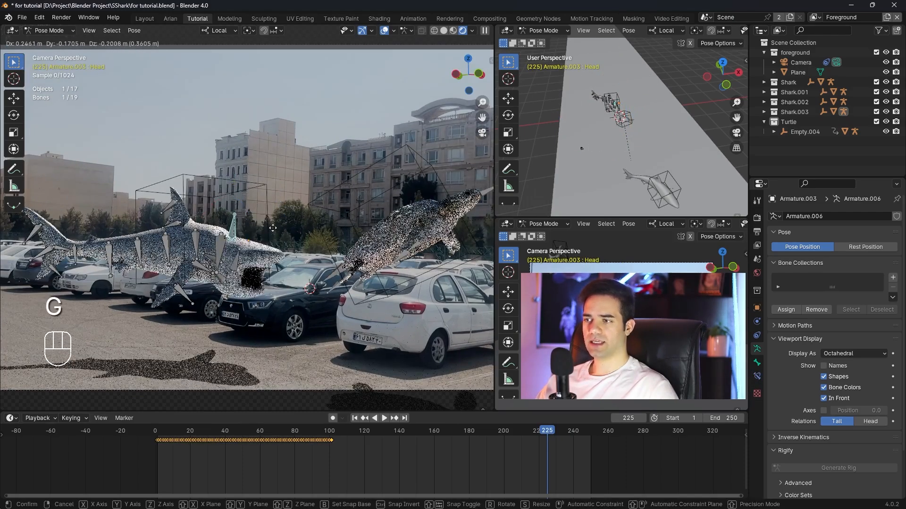
right_click(273, 232)
left_click_drag(255, 231, 279, 240)
key("ctrl+z")
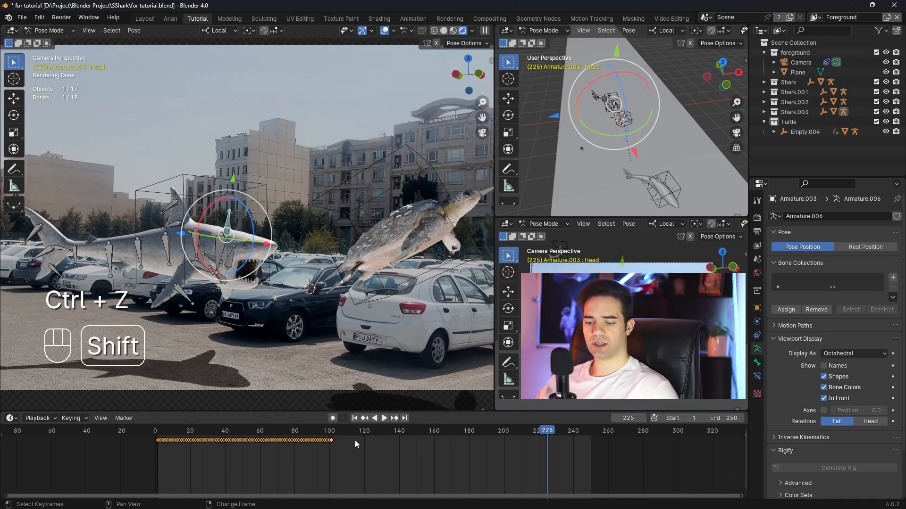
Clear the Head bone's cyclic extrapolation and delete all of its keyframes
key("shift+e")
left_click(316, 441)
left_click_drag(362, 460, 155, 434)
key("x")
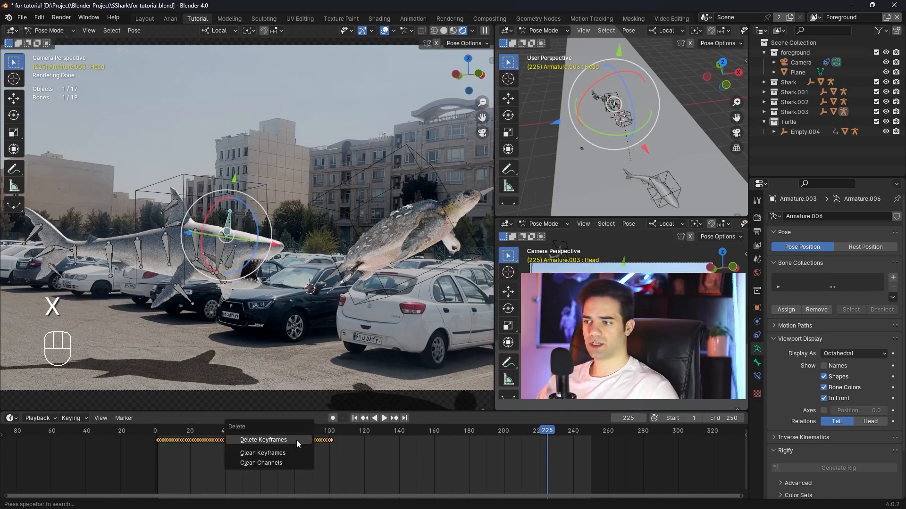
left_click(296, 440)
Insert a Location & Rotation keyframe for the Head bone at frame 222
mouse_move(541, 431)
left_mouse_down()
mouse_move(527, 431)
mouse_move(541, 432)
left_mouse_up()
key("i")
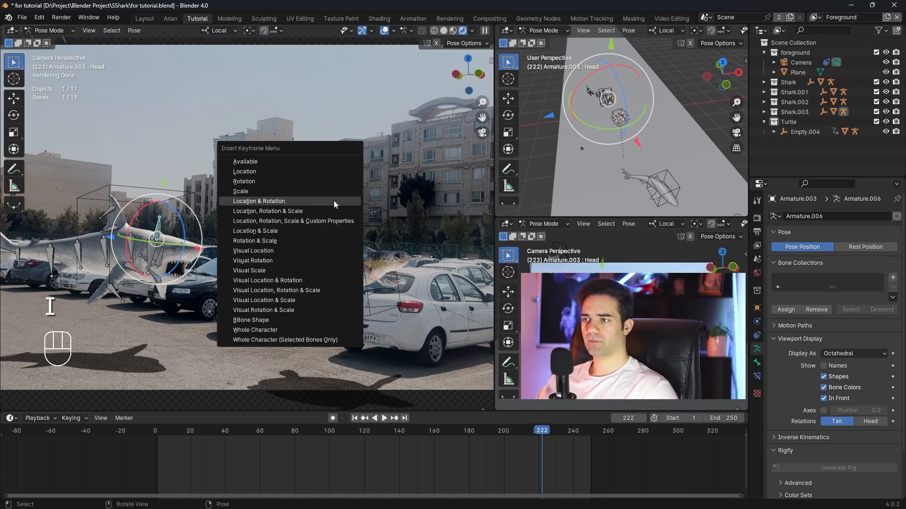
left_click(333, 201)
At frame 226, raise the Head bone about 12° around its local Z axis and insert a Location & Rotation keyframe
left_click_drag(544, 435, 549, 432)
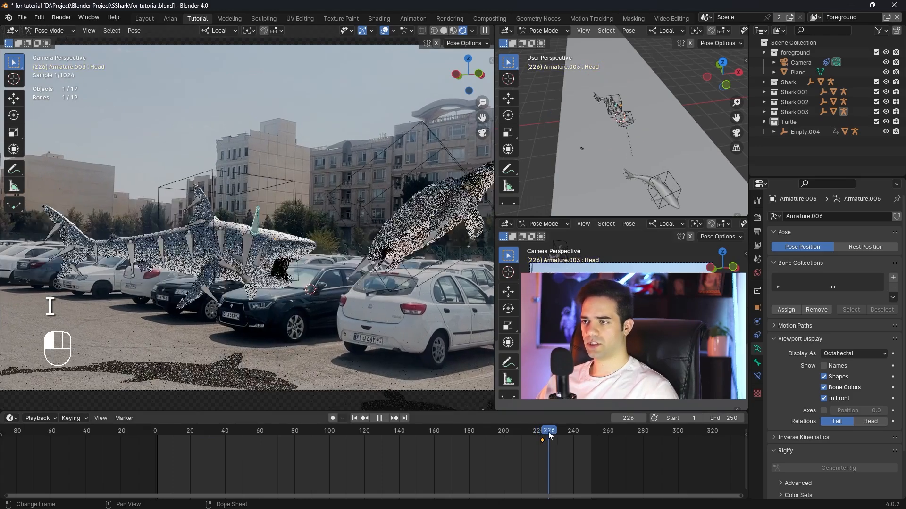
key("r")
key("z")
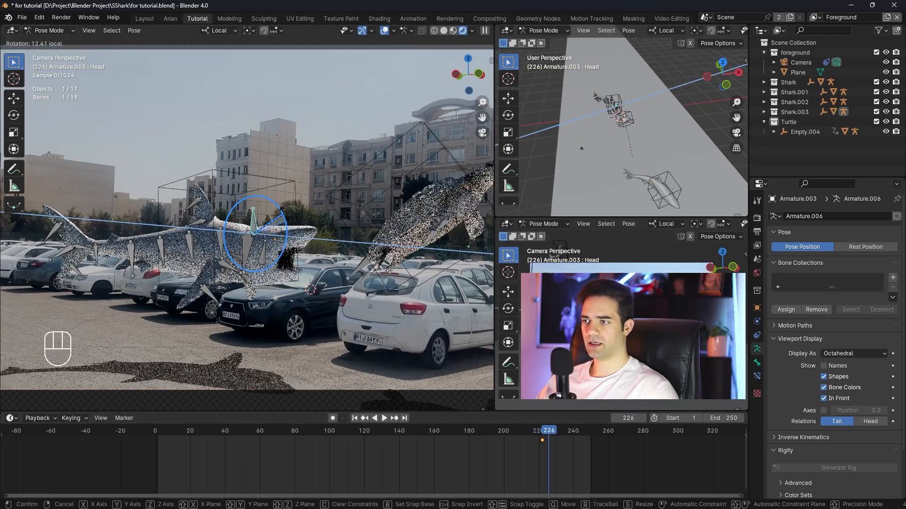
left_click(285, 216)
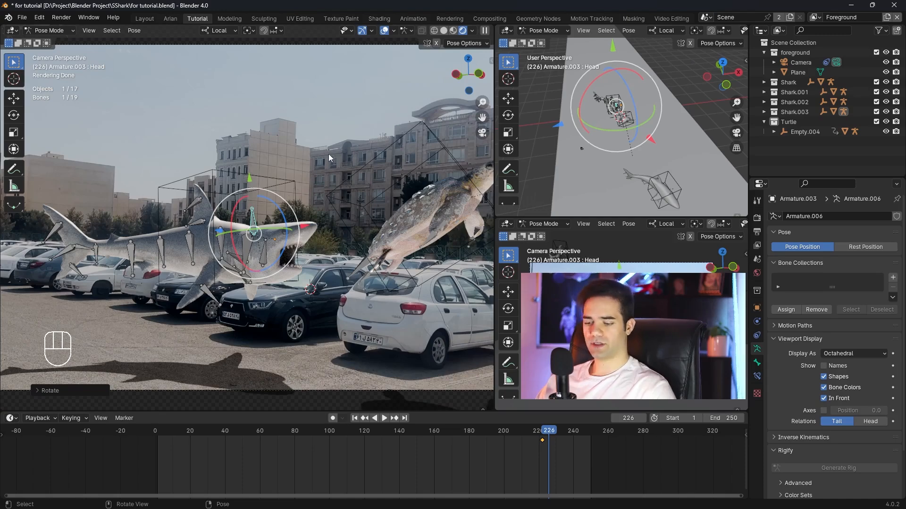
key("i")
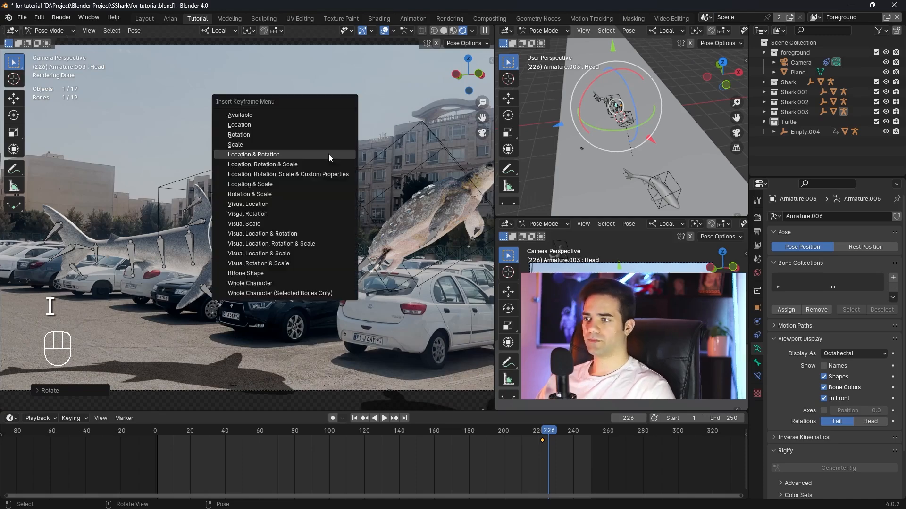
left_click(328, 153)
At frame 229, rotate the Head bone back around its local Z axis, keyframe it, and review the bite
key("space")
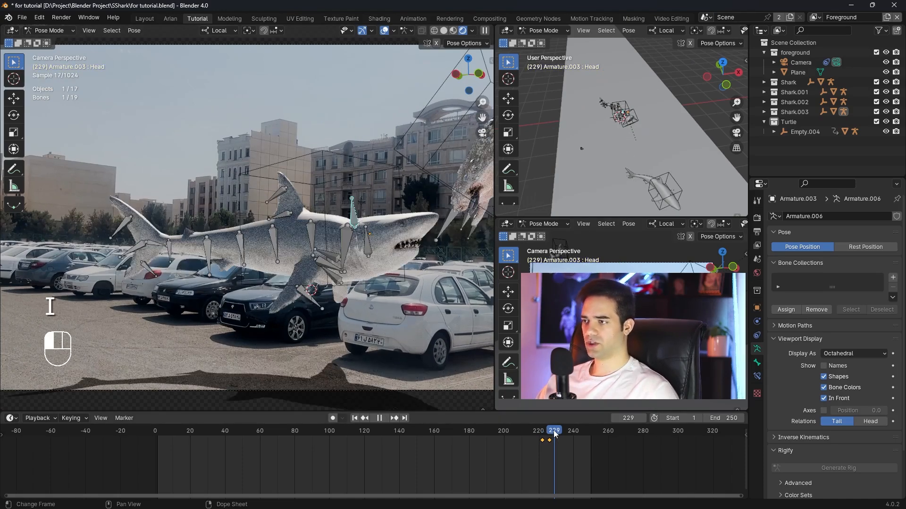
key("space")
key("r")
key("z")
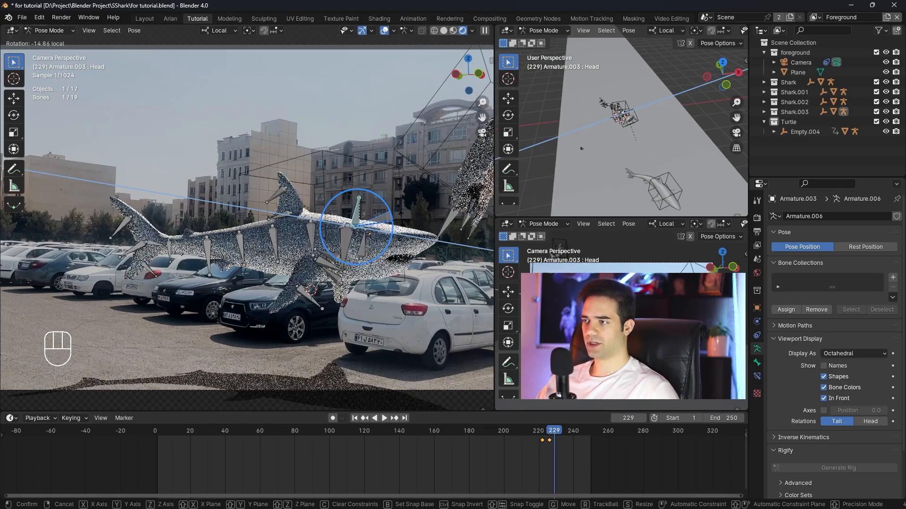
left_click(382, 107)
key("i")
left_click(382, 108)
left_click_drag(554, 430, 539, 432)
key("space")
key("space")
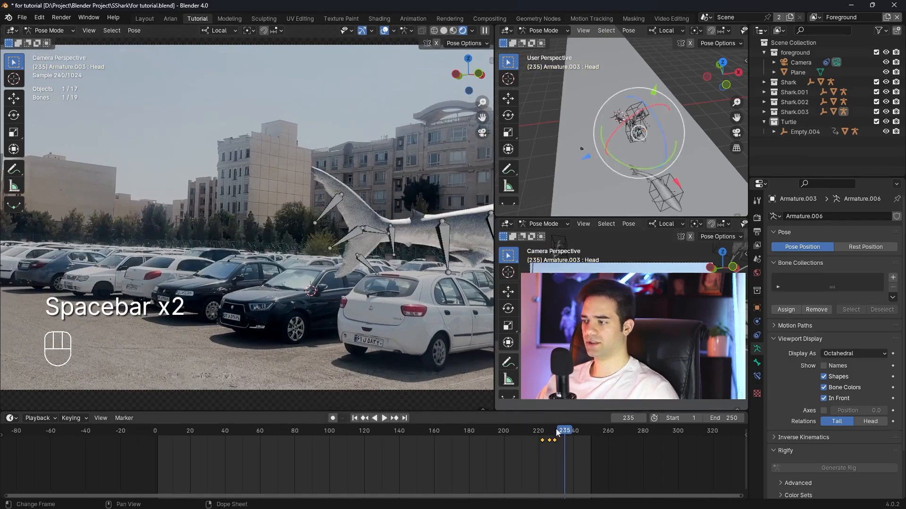
Enable viewport denoising in the Cycles sampling settings and return to frame 219 at the start of the bite
key("space")
key("space")
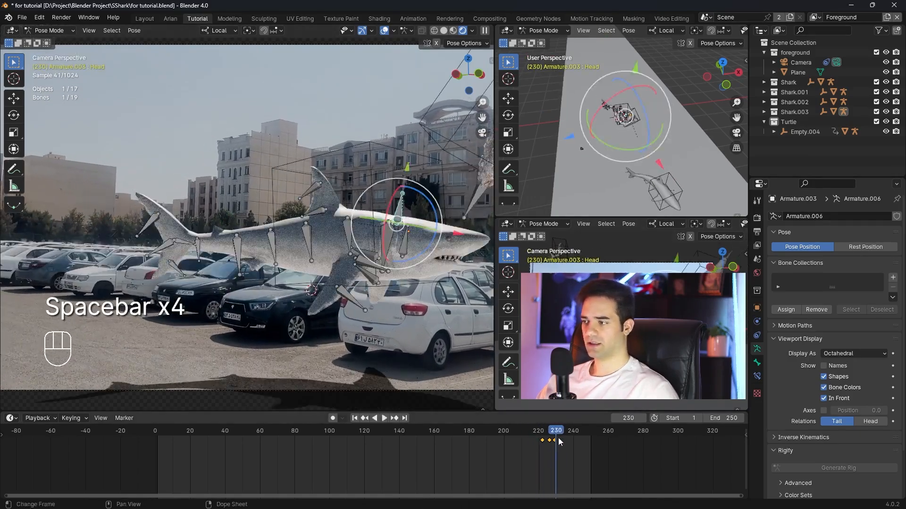
left_click_drag(561, 441, 537, 437)
left_click(757, 218)
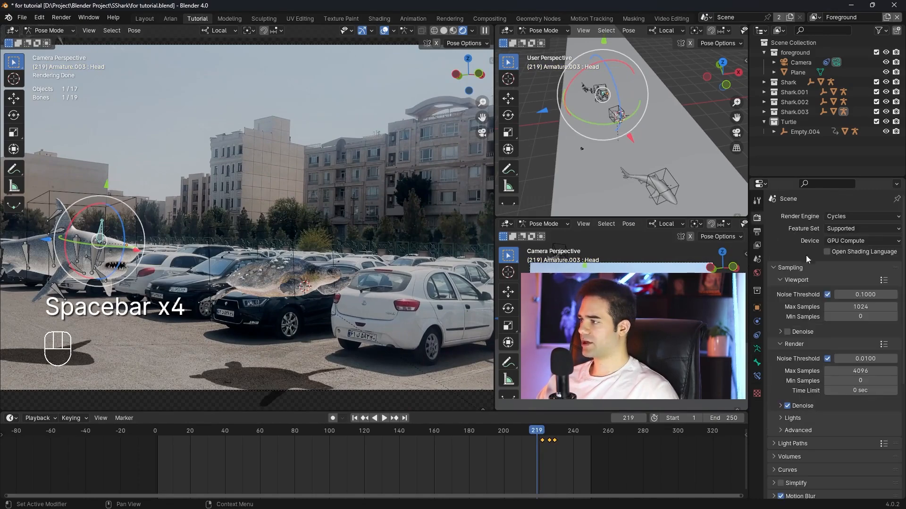
left_click(787, 332)
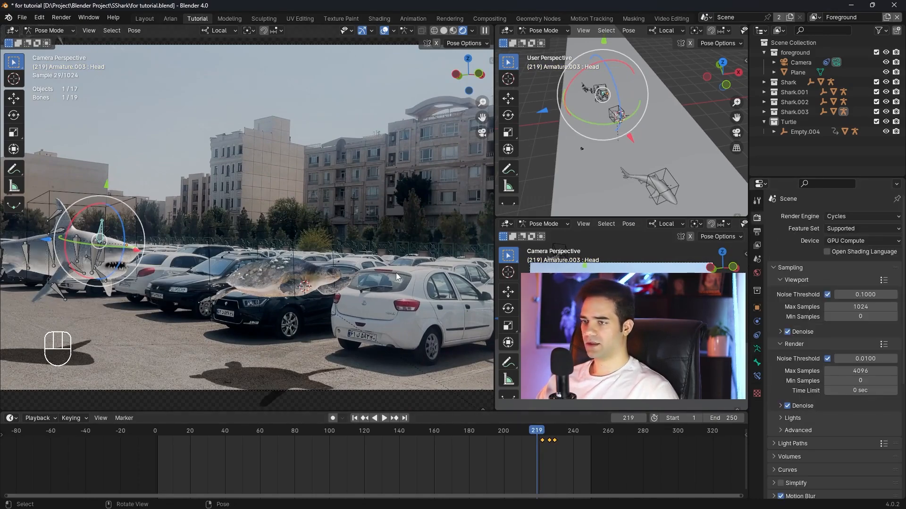
Play back the shark's bite in the denoised camera view and check the opening frames of the shot
key("space")
key("space")
key("space")
key("space")
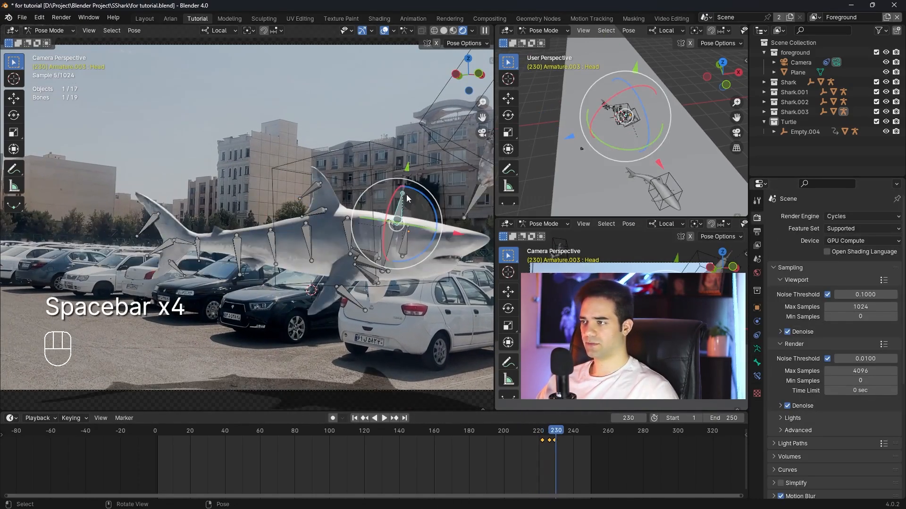
left_click_drag(536, 433, 530, 432)
key("space")
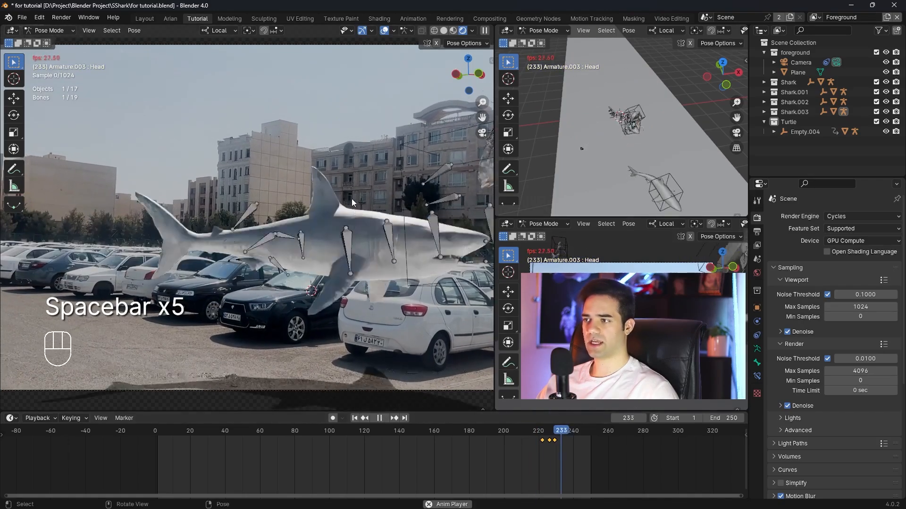
key("space")
key("space")
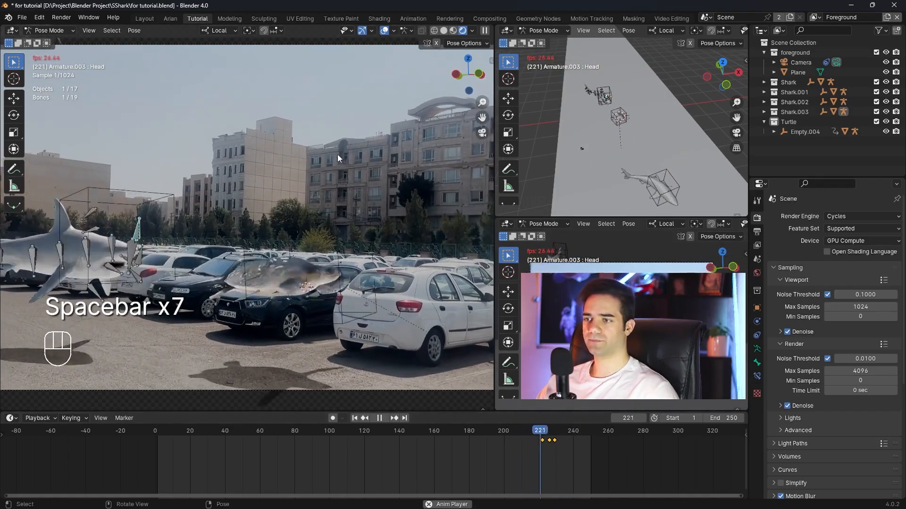
key("space")
scroll(336, 184, "down", 1)
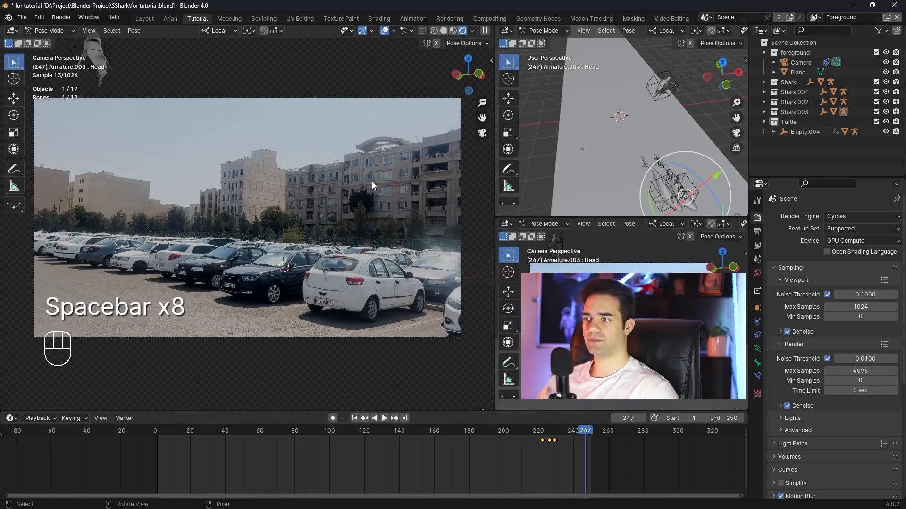
key("space")
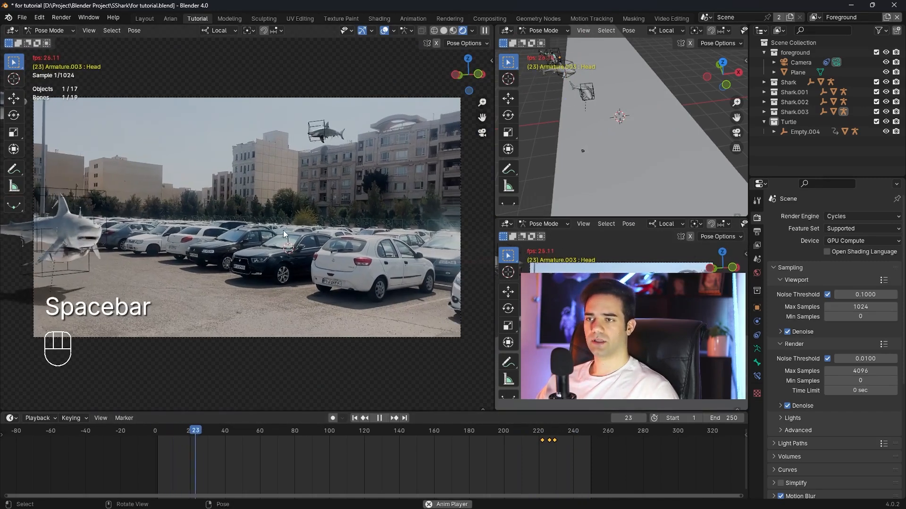
key("space")
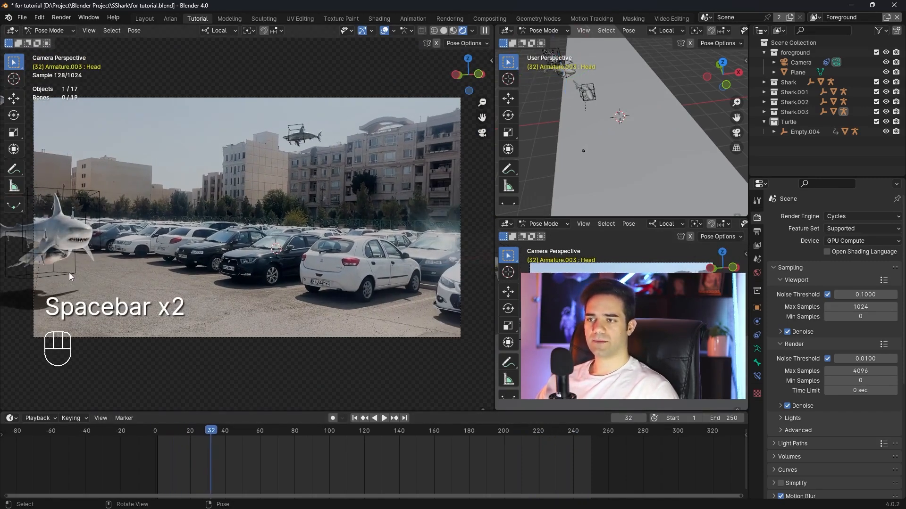
In Object Mode at frame 1, move the turtle's empty out of the camera view and insert a keyframe
left_click(54, 42)
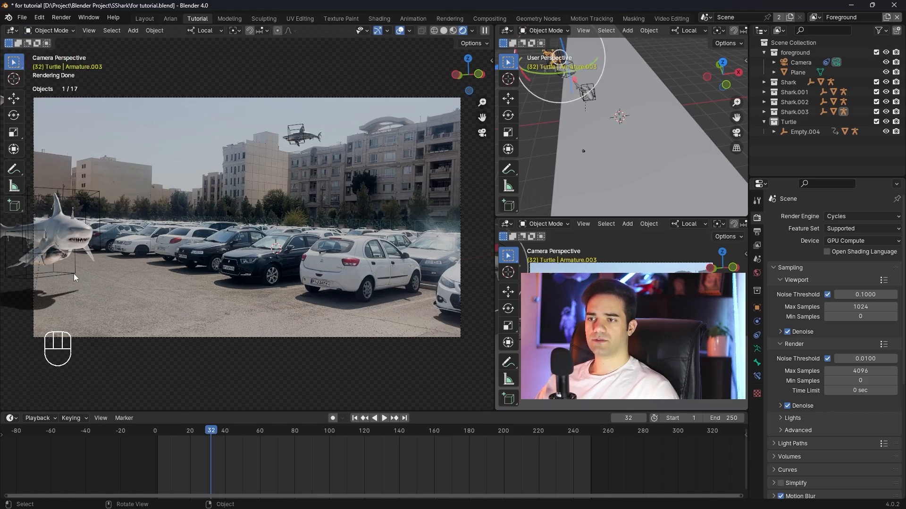
left_click(79, 278)
left_click_drag(167, 434, 157, 434)
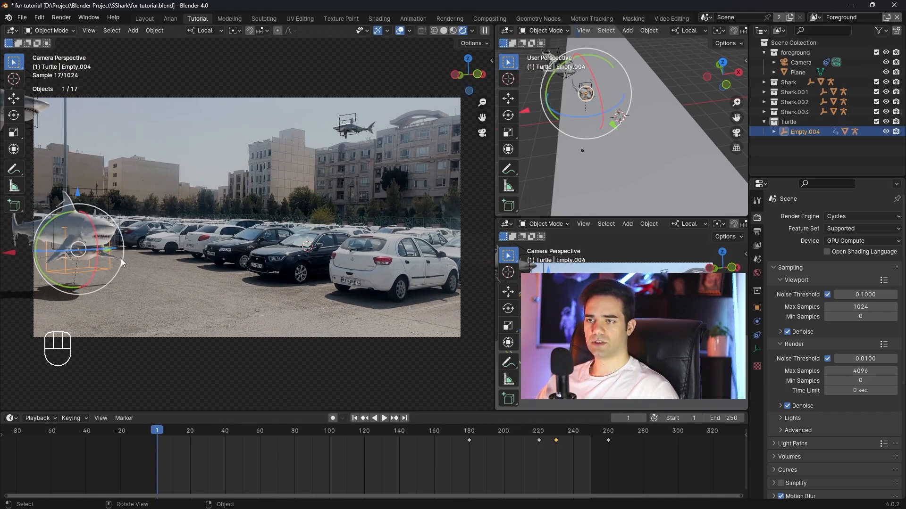
middle_click_drag(632, 130, 673, 186, "shift")
left_click_drag(663, 188, 643, 165)
left_click_drag(549, 145, 507, 160)
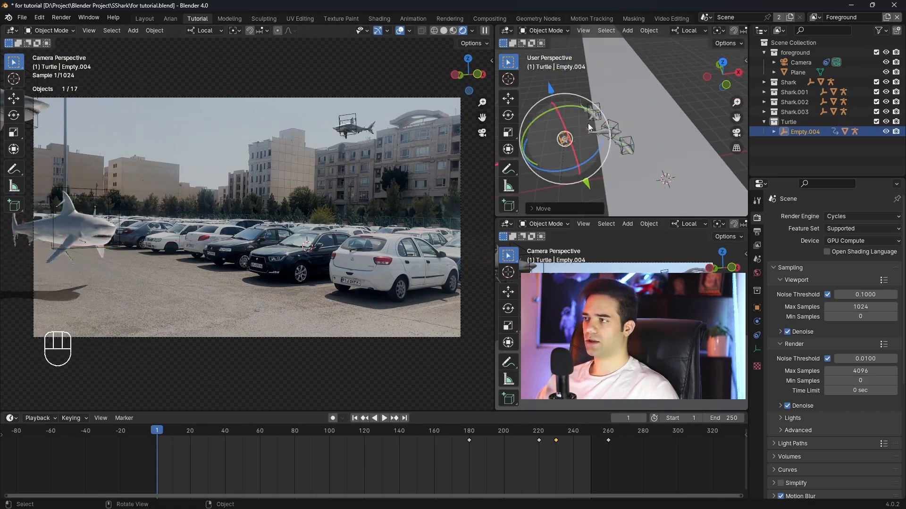
key("i")
left_click(591, 123)
Scrub and play the timeline to check the turtle's entry and its movement through the shot
left_click_drag(158, 434, 371, 449)
key("space")
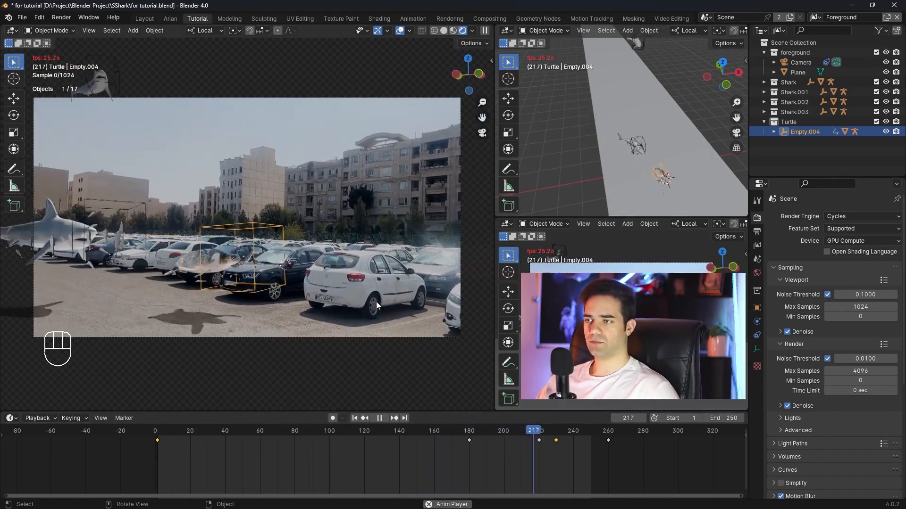
key("space")
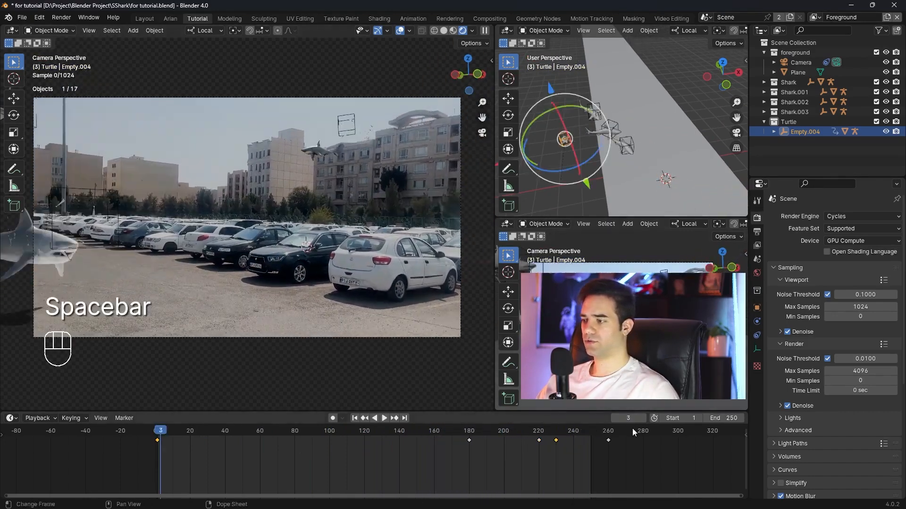
Review the Cycles sampling, motion blur and film transparency settings, and look at the available render commands
key("space")
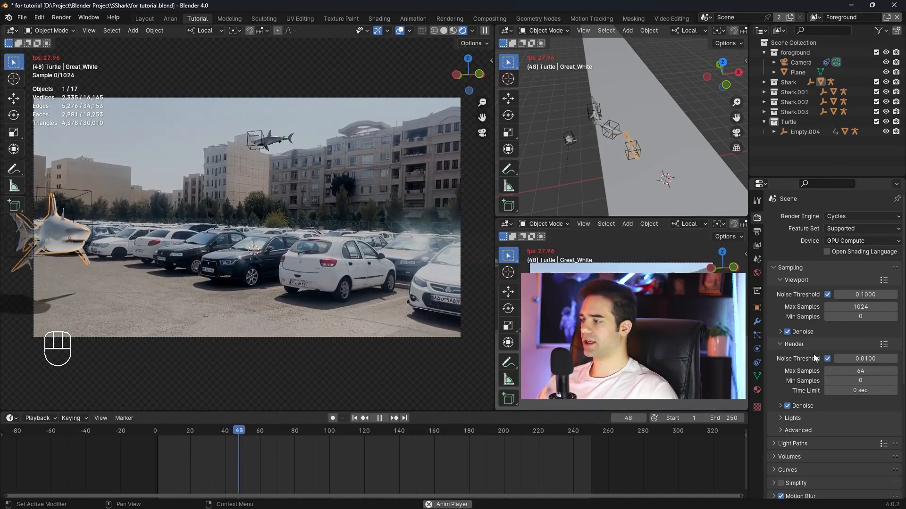
scroll(813, 400, "down", 2)
scroll(814, 400, "down", 3)
key("space")
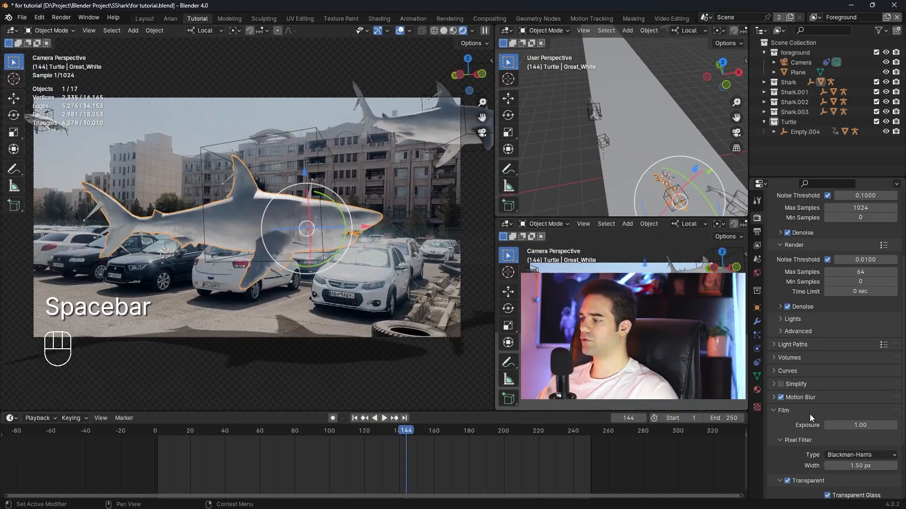
scroll(798, 412, "down", 4)
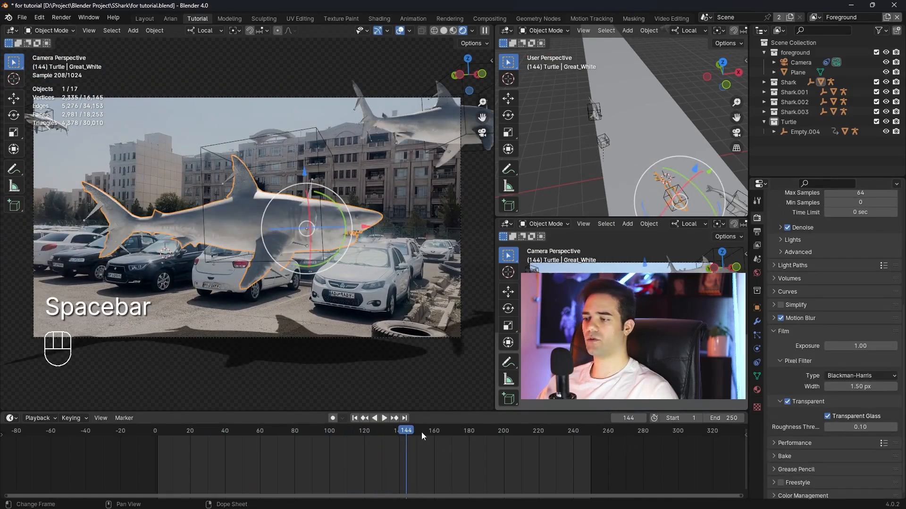
left_click(378, 431)
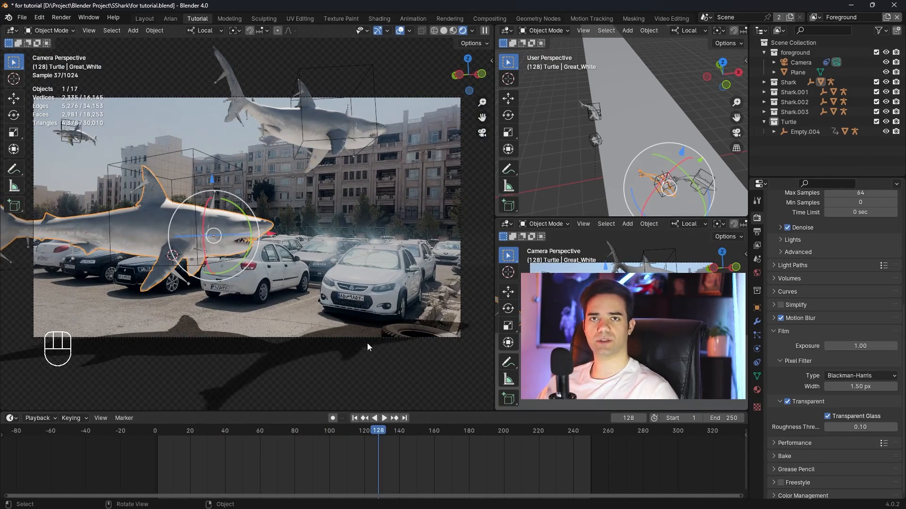
left_click(62, 17)
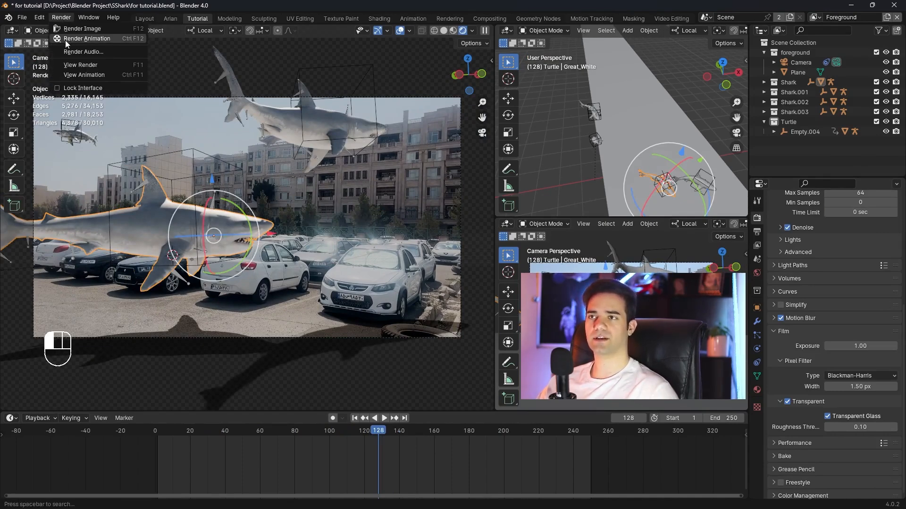
Apply Shade Smooth to the selected Great_White shark mesh at frame 136
left_click_drag(379, 431, 392, 432)
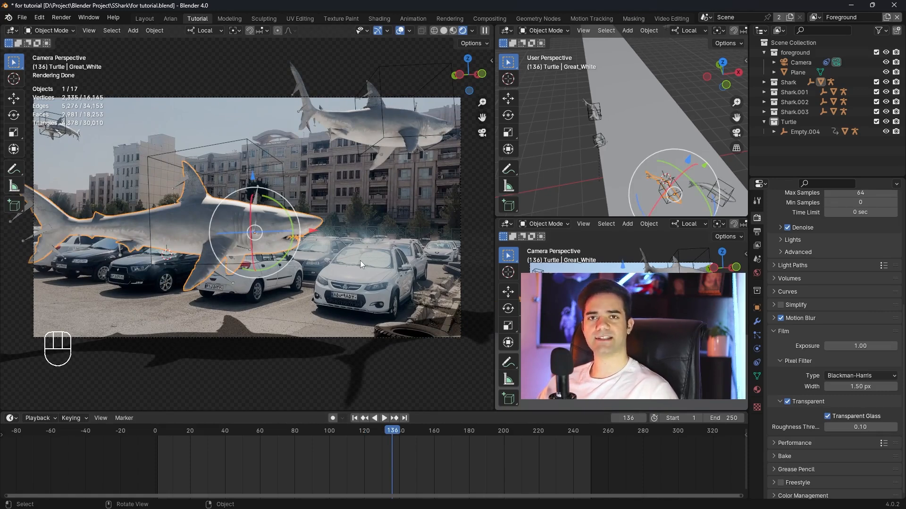
right_click(199, 211)
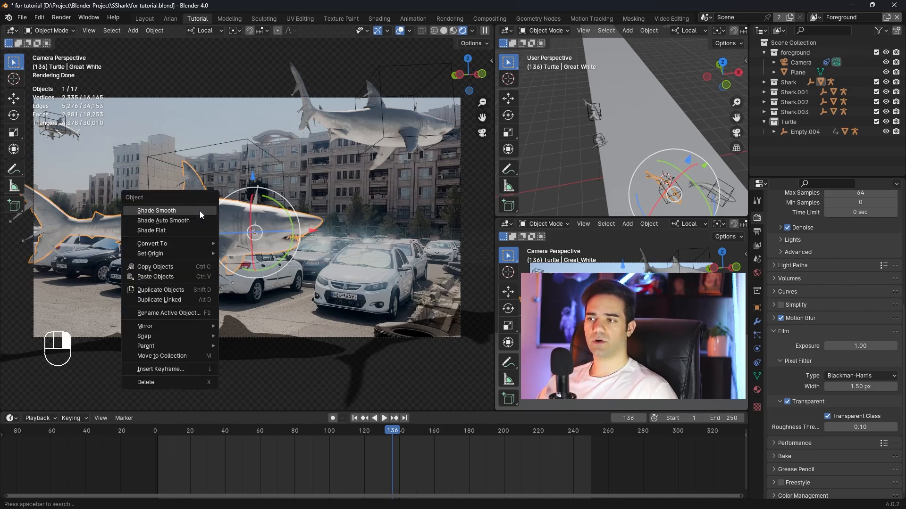
left_click(164, 214)
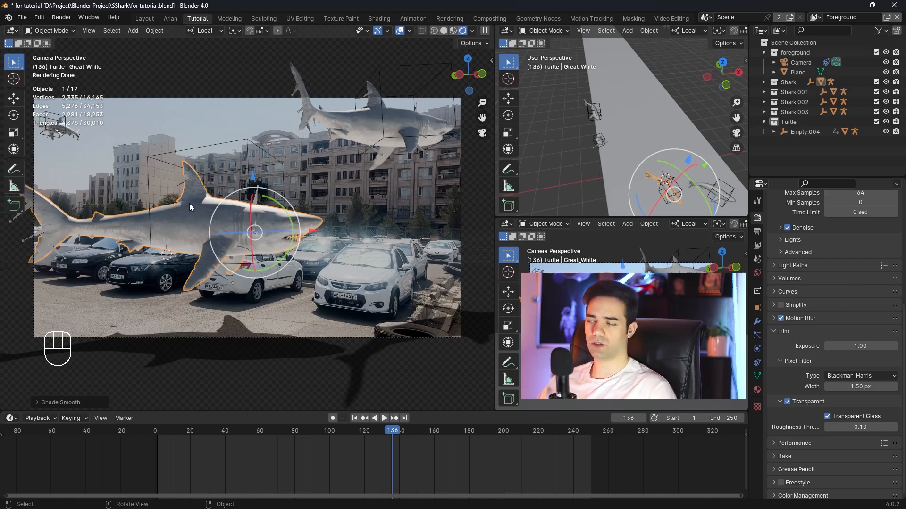
Examine the Great_White mesh's modifiers and shading options, and preview the shark's motion from frame 136
left_click(758, 322)
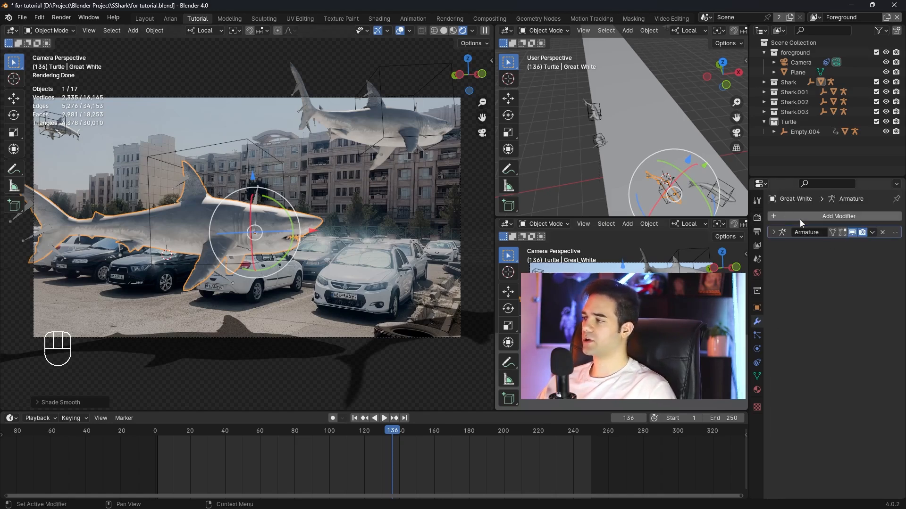
left_click(839, 218)
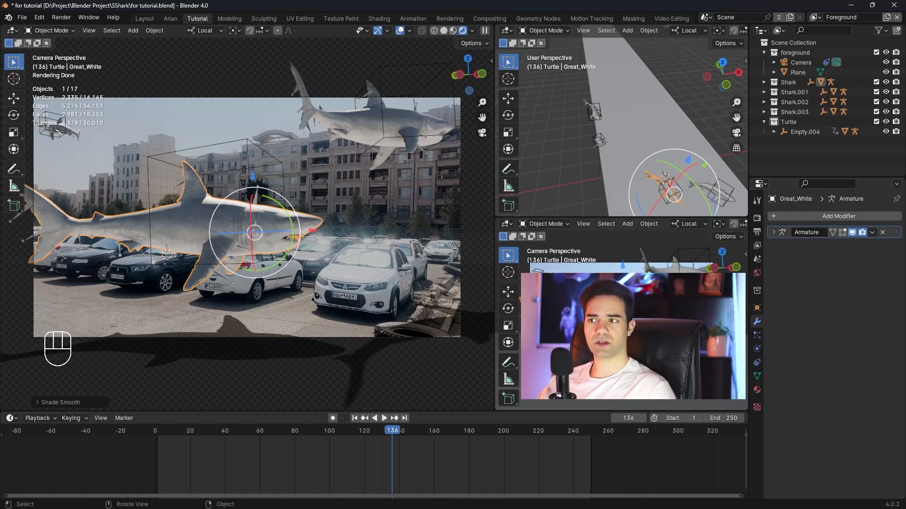
mouse_move(405, 428)
left_mouse_down()
mouse_move(333, 433)
mouse_move(392, 433)
left_mouse_up()
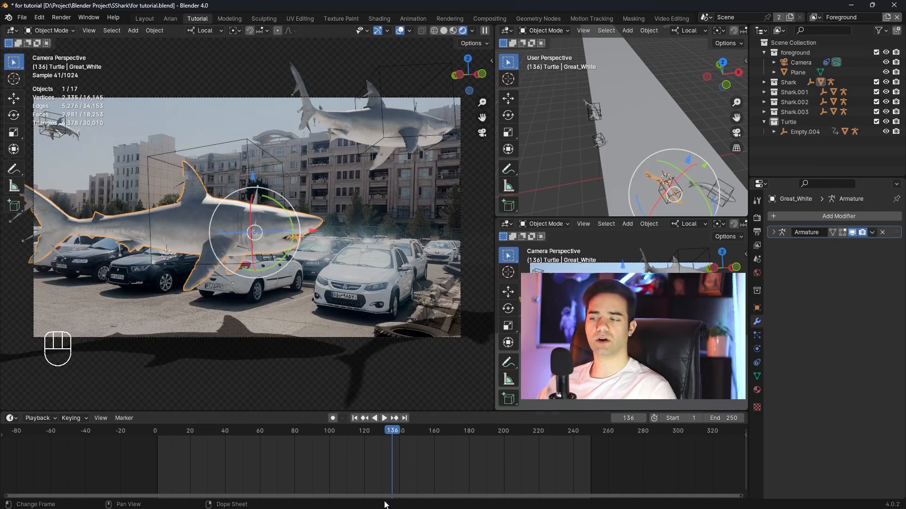
key("space")
key("space")
right_click(232, 208)
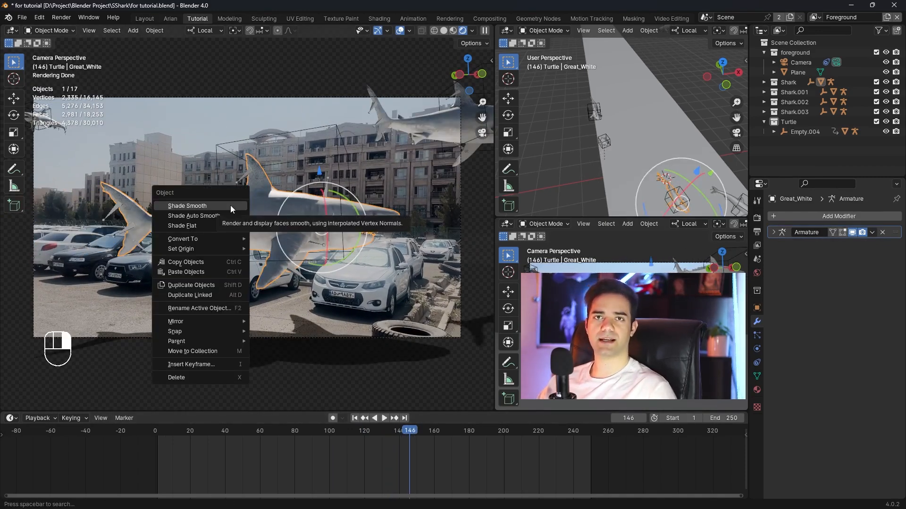
left_click(231, 206)
Inspect the shark's open-mouth bite at frame 226 and replay the close shark pass in the camera view
left_click_drag(421, 431, 552, 433)
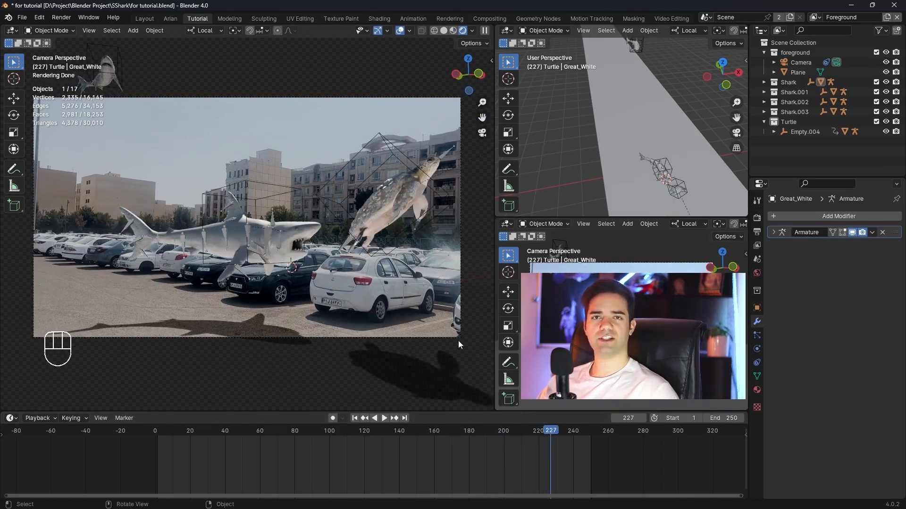
key("Left")
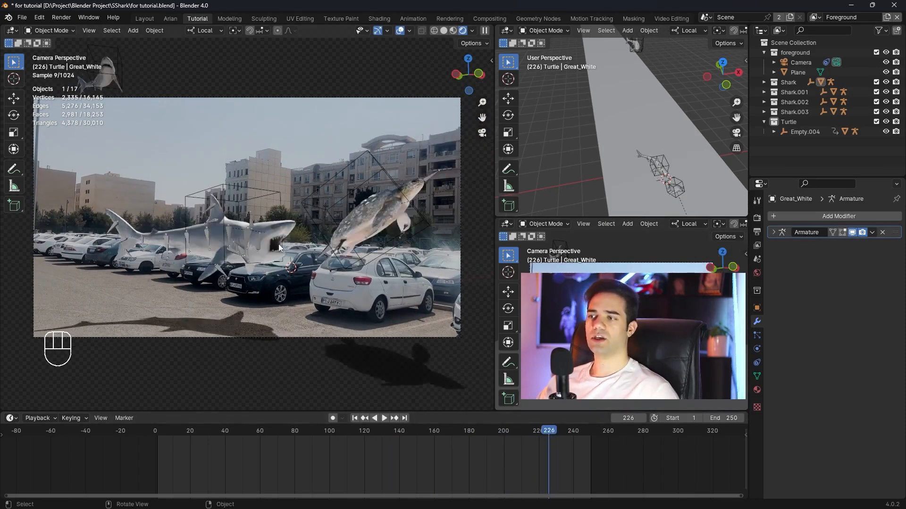
right_click(270, 225)
left_click(270, 226)
left_click_drag(519, 435, 419, 435)
key("space")
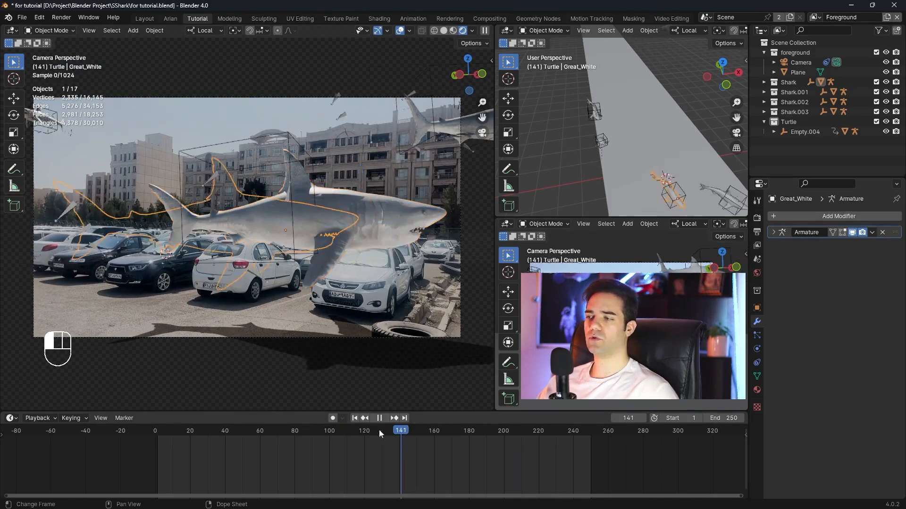